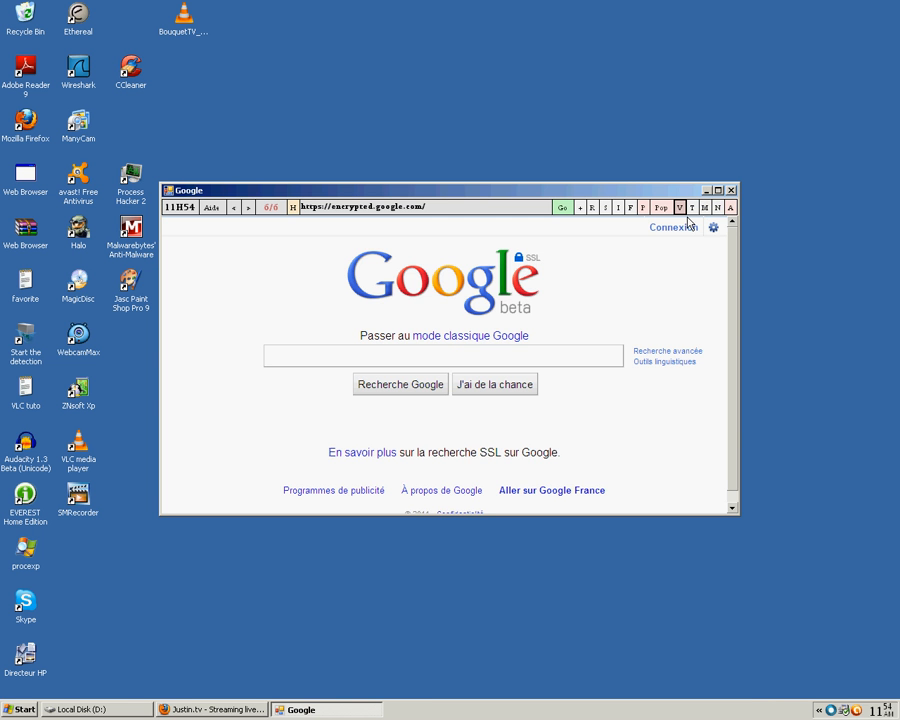
- Choose voice 7, ScanSoft Virginie, for speech and decline having visited page titles read aloud during browsing
{"action": "left_click", "coordinate": [679, 207]}
{"action": "type", "text": "1"}
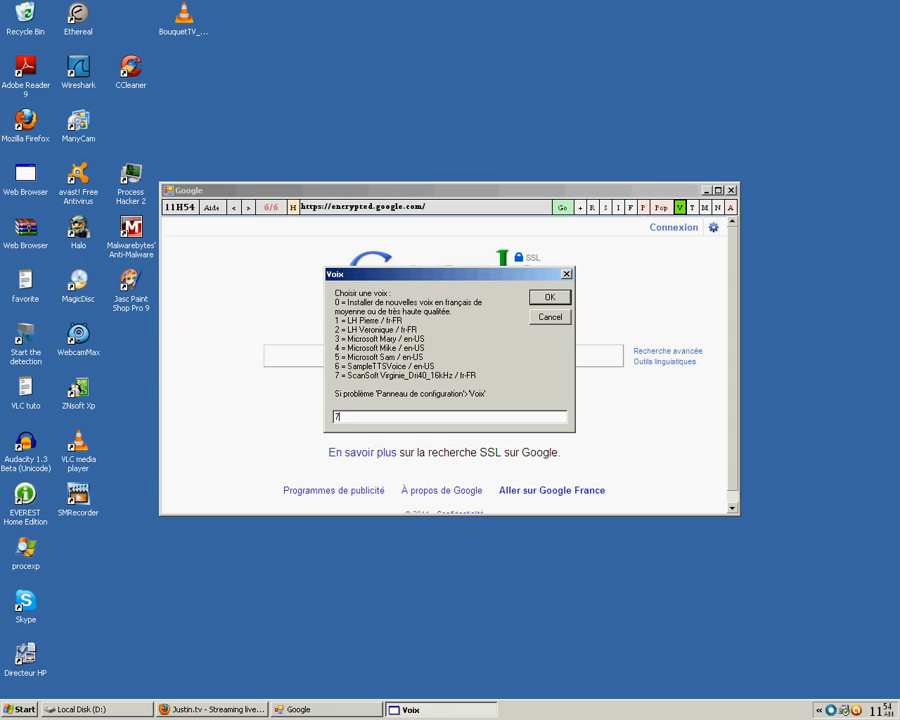
{"action": "key", "text": "Return"}
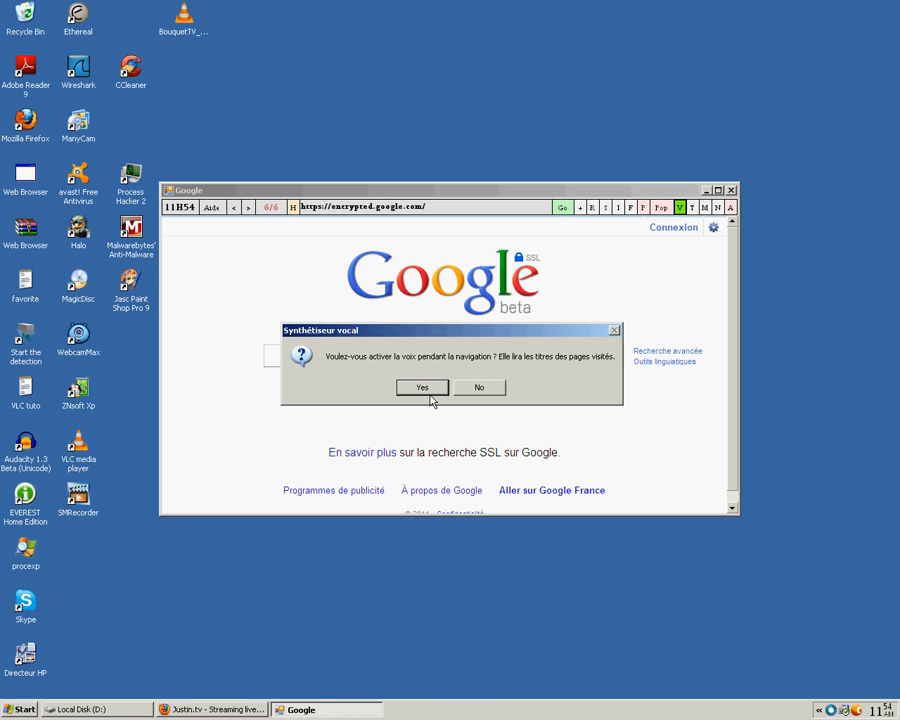
{"action": "left_click", "coordinate": [498, 392]}
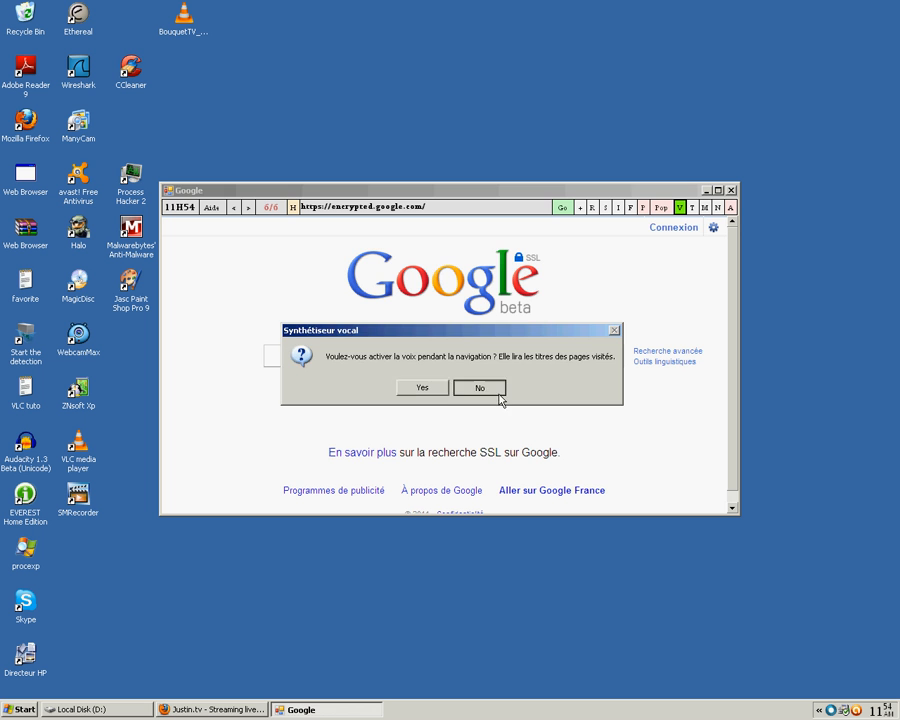
- Paste the tutorial script into the speech synthesizer and cut the FileFactory link from its end
{"action": "left_click", "coordinate": [696, 210]}
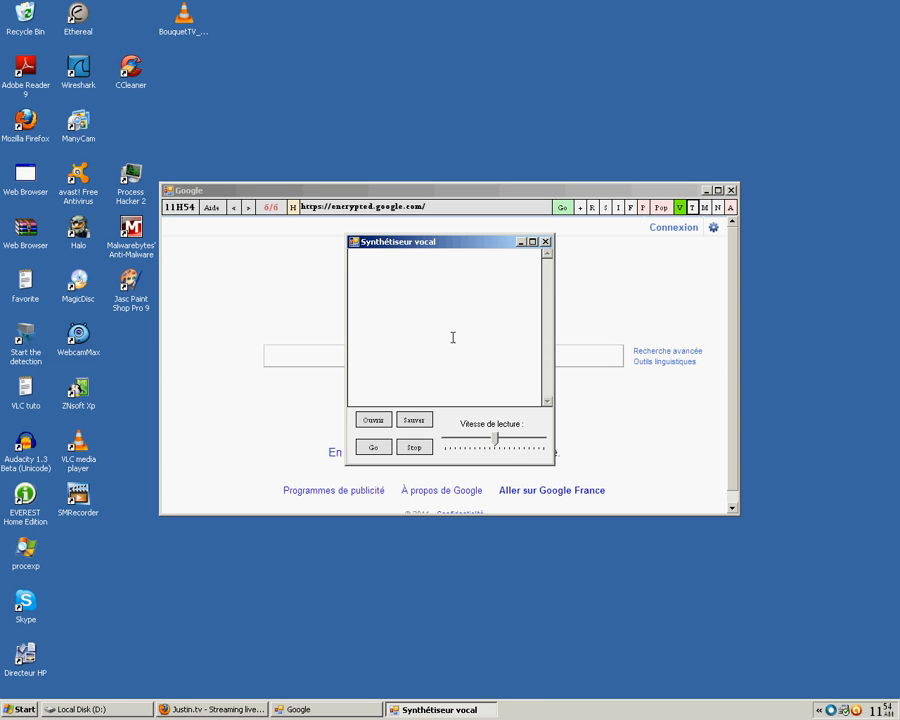
{"action": "key", "text": "ctrl+v"}
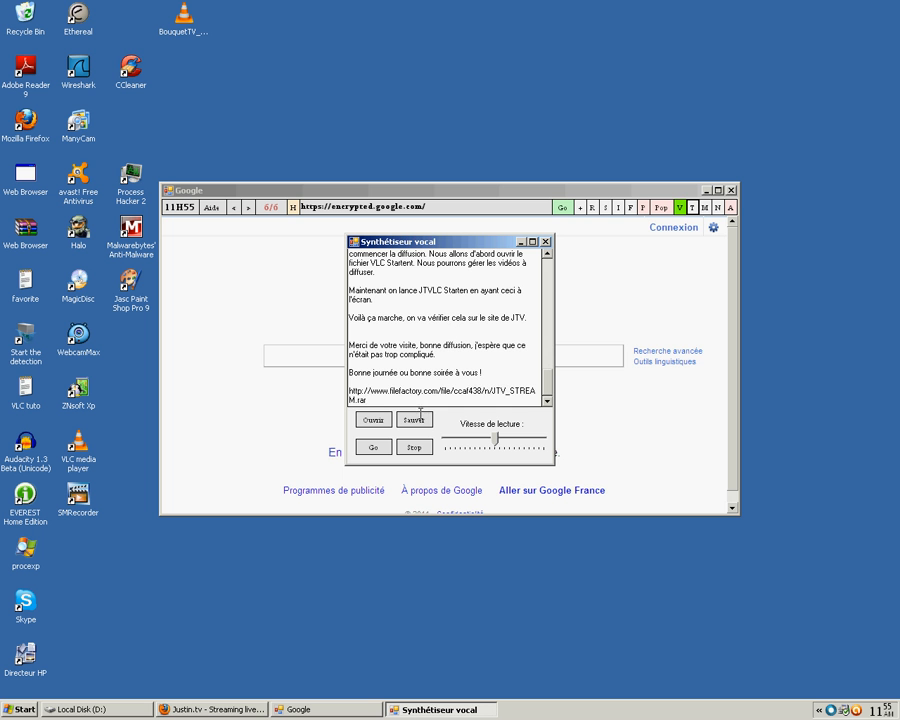
{"action": "double_click", "coordinate": [356, 392]}
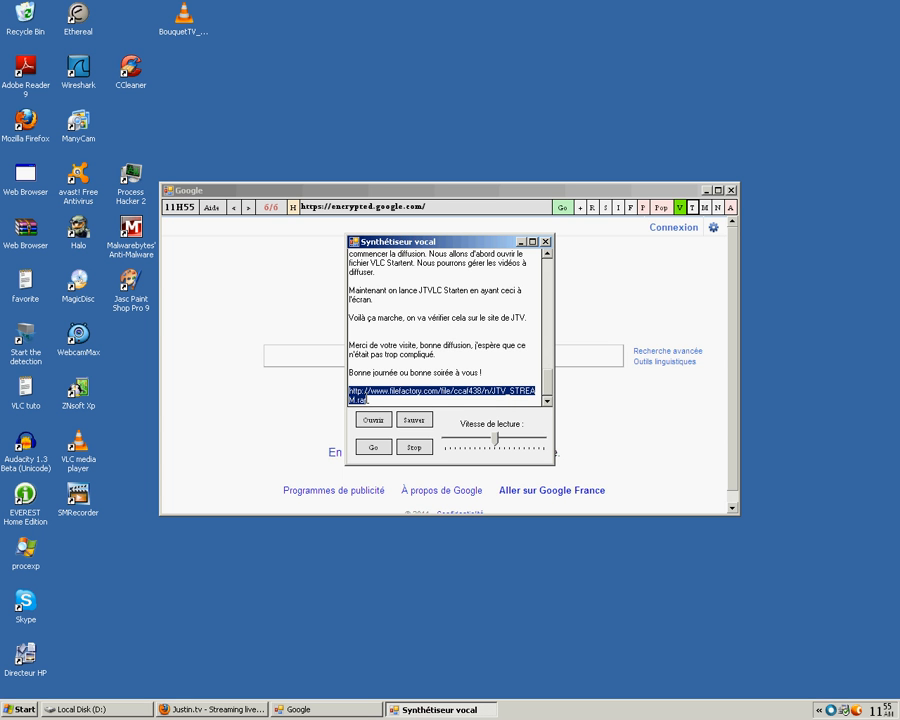
{"action": "right_click", "coordinate": [361, 393]}
{"action": "left_click", "coordinate": [388, 429]}
{"action": "key", "text": "Delete"}
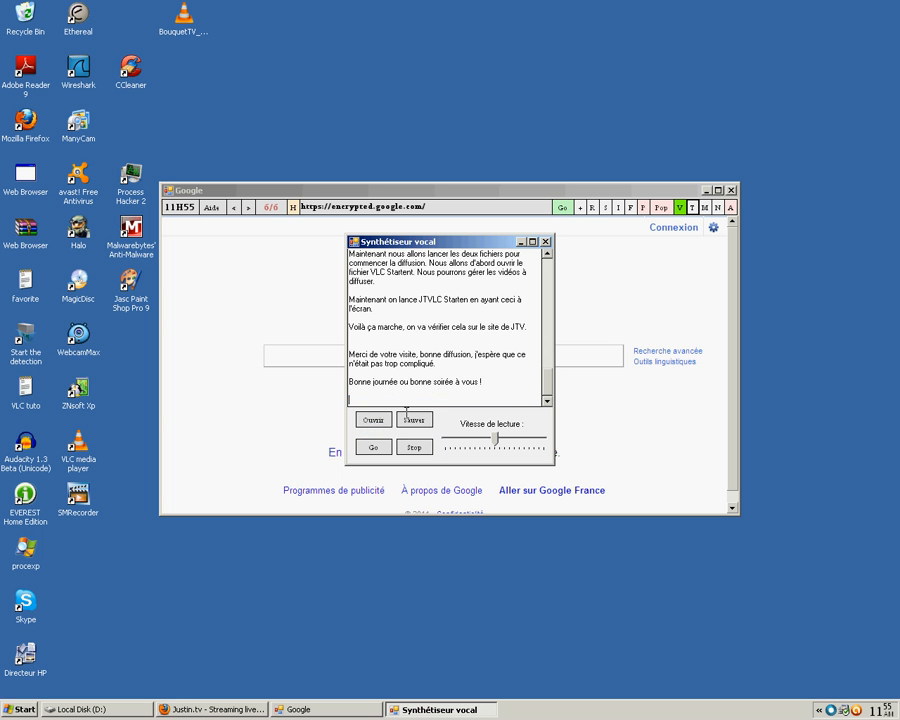
- Return to the start of the script, read its introduction aloud through "C'est parti !" and stop the speech
{"action": "left_click_drag", "start_coordinate": [558, 396], "coordinate": [562, 274]}
{"action": "left_click", "coordinate": [374, 455]}
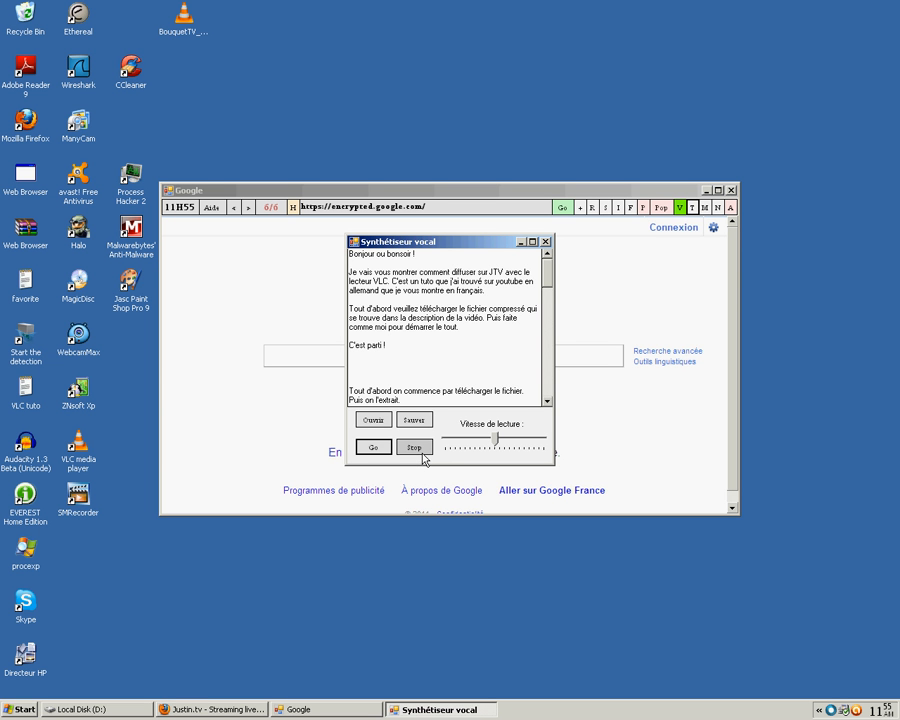
{"action": "left_click", "coordinate": [422, 452]}
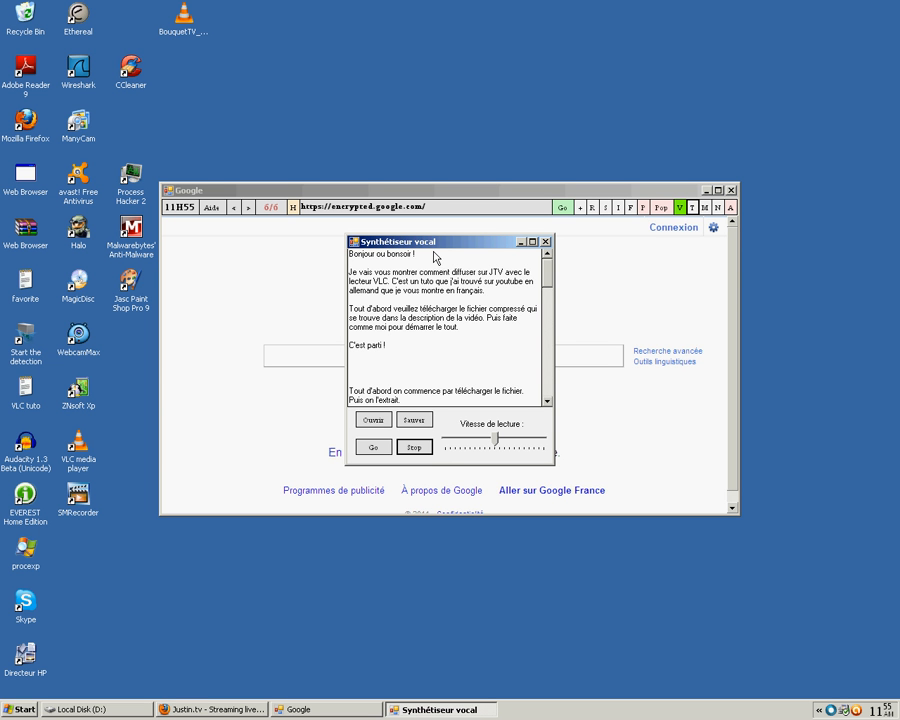
{"action": "left_click", "coordinate": [392, 539]}
{"action": "left_click", "coordinate": [215, 709]}
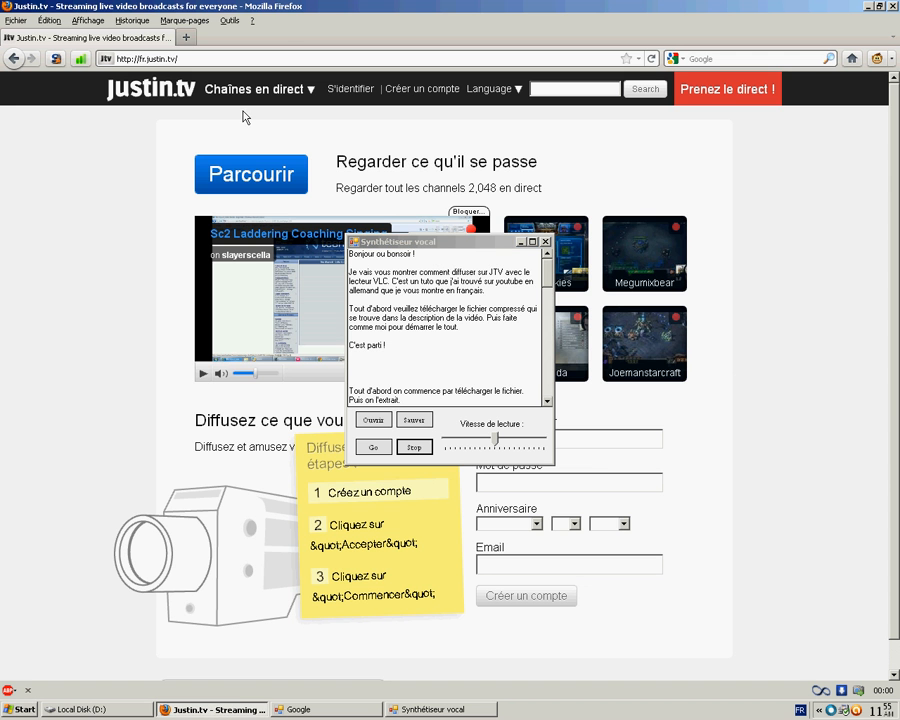
{"action": "left_click", "coordinate": [188, 37]}
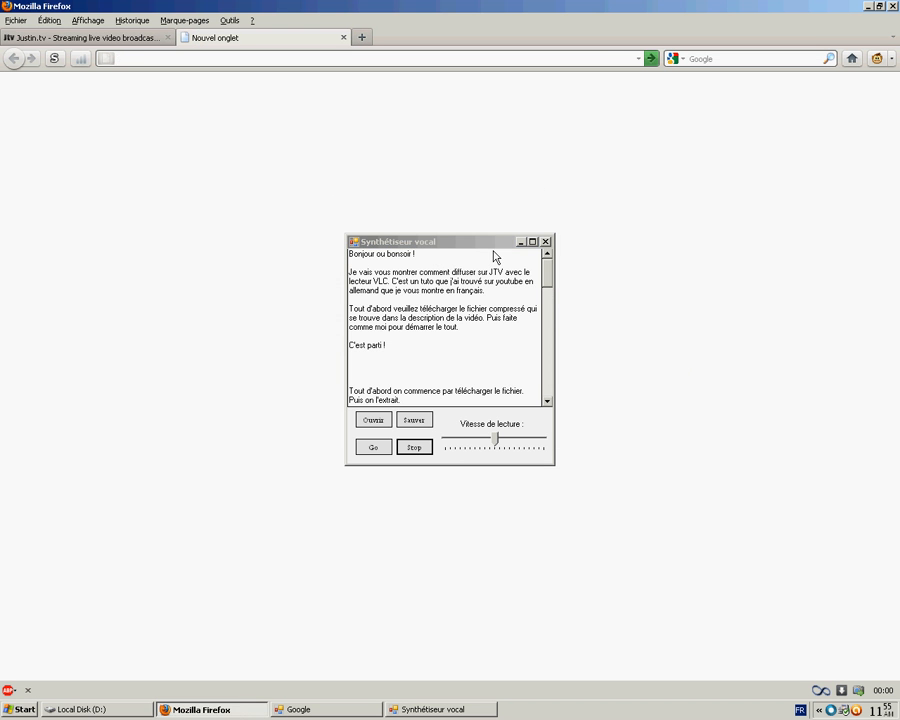
{"action": "left_click_drag", "start_coordinate": [494, 245], "coordinate": [836, 245]}
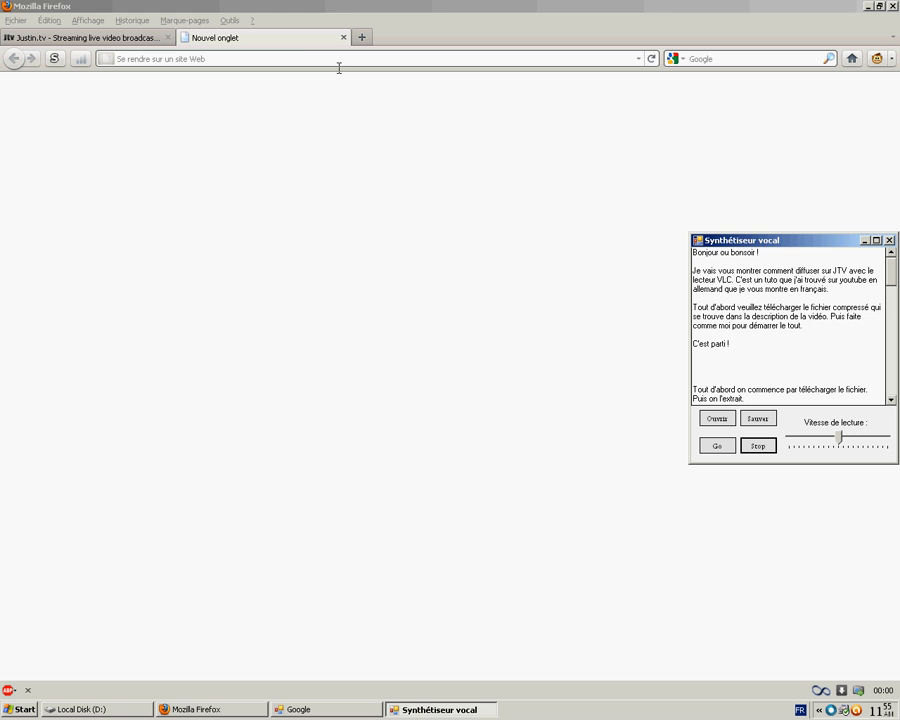
{"action": "left_click", "coordinate": [338, 64]}
{"action": "right_click", "coordinate": [327, 64]}
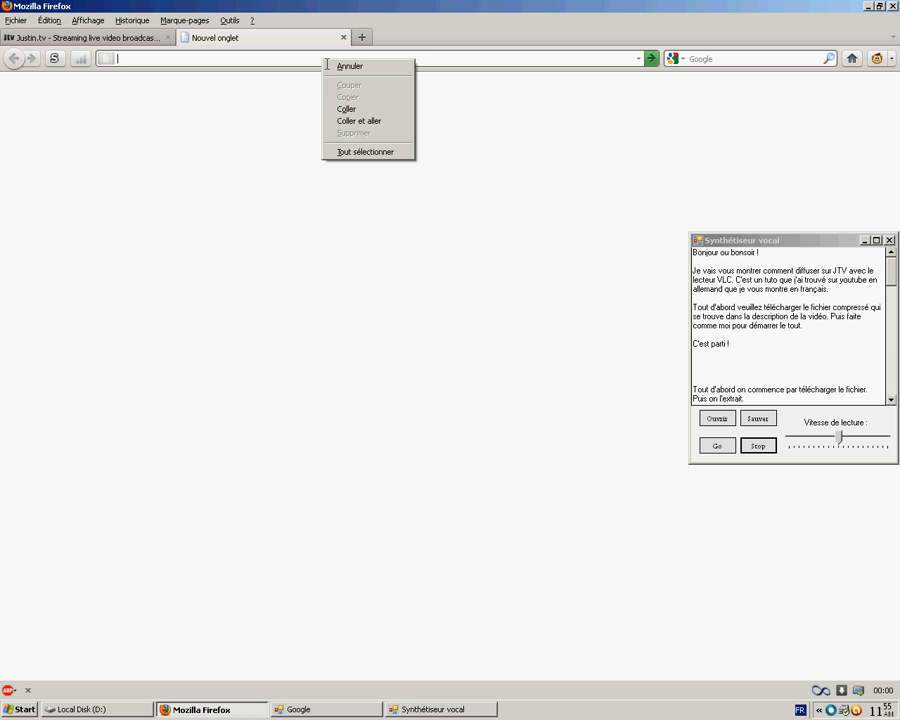
{"action": "left_click", "coordinate": [362, 109]}
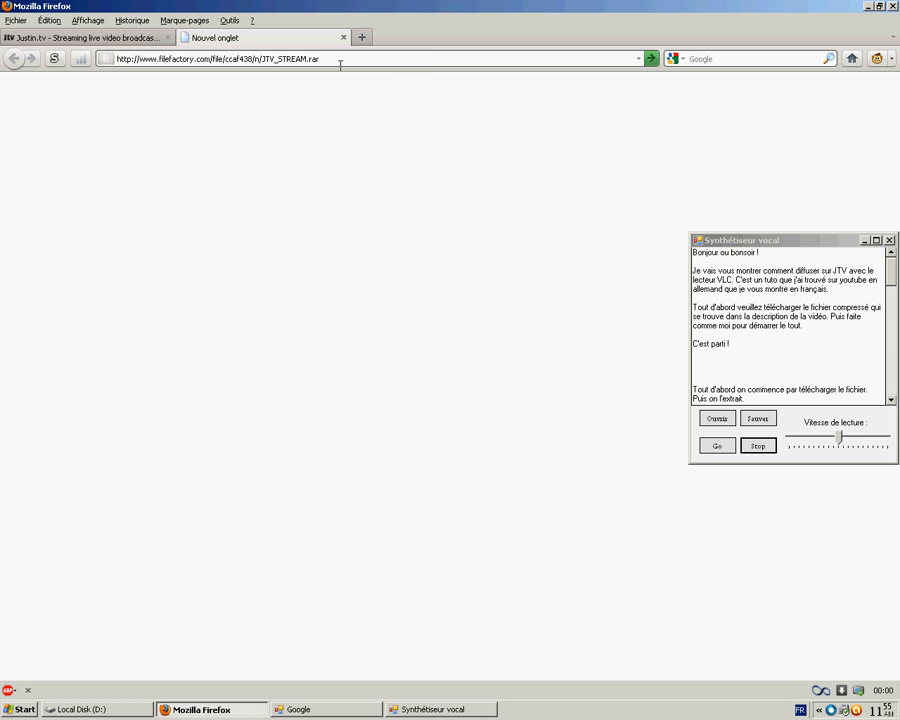
{"action": "left_click", "coordinate": [651, 58]}
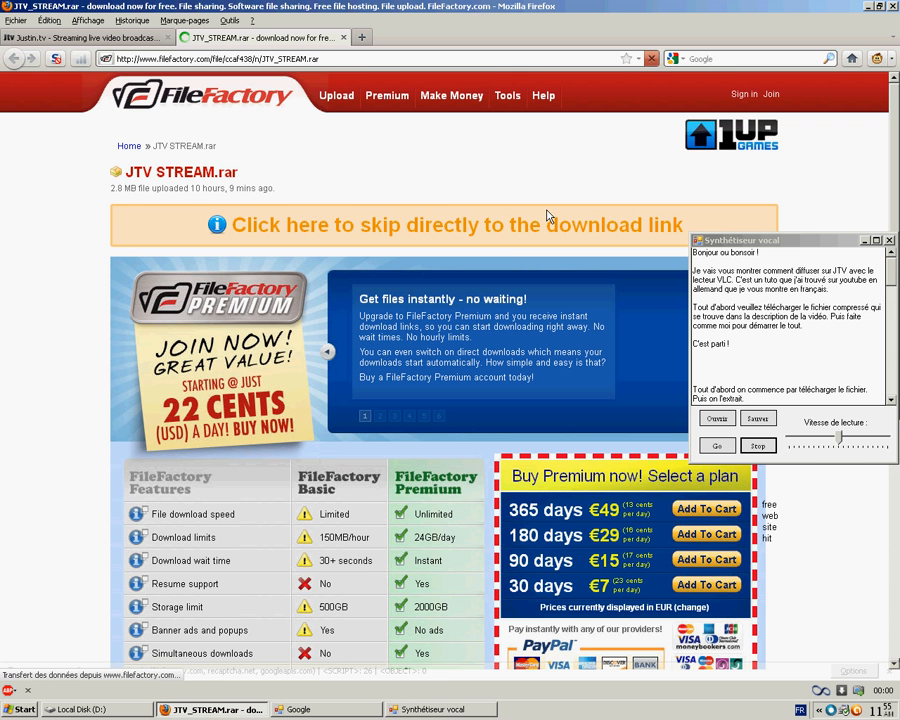
- Request the FileFactory Basic download of JTV_STREAM.rar and submit the two captcha words
{"action": "left_click", "coordinate": [507, 236]}
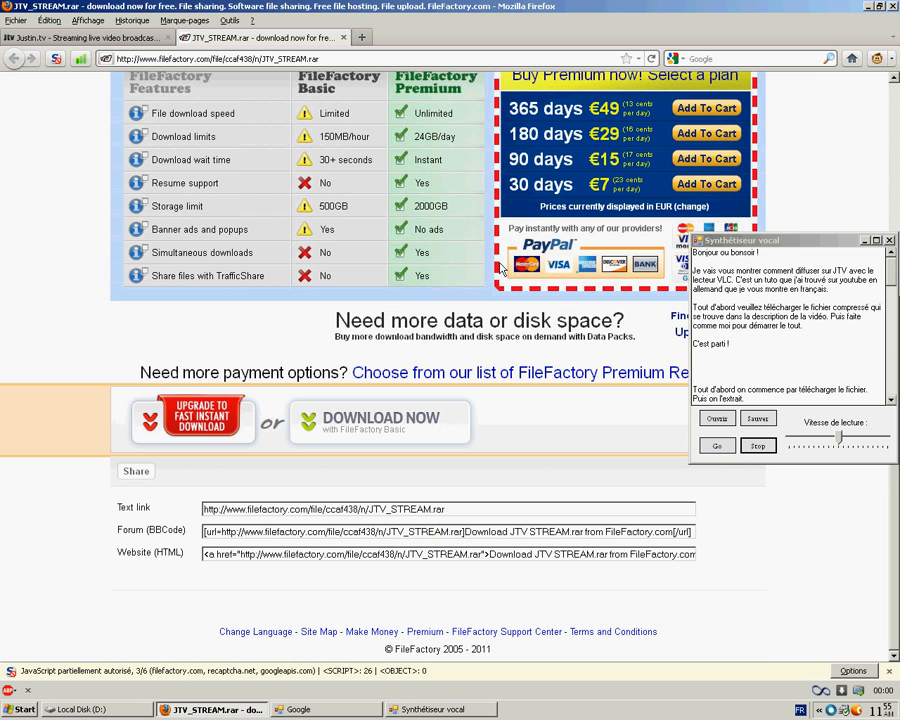
{"action": "left_click", "coordinate": [417, 444]}
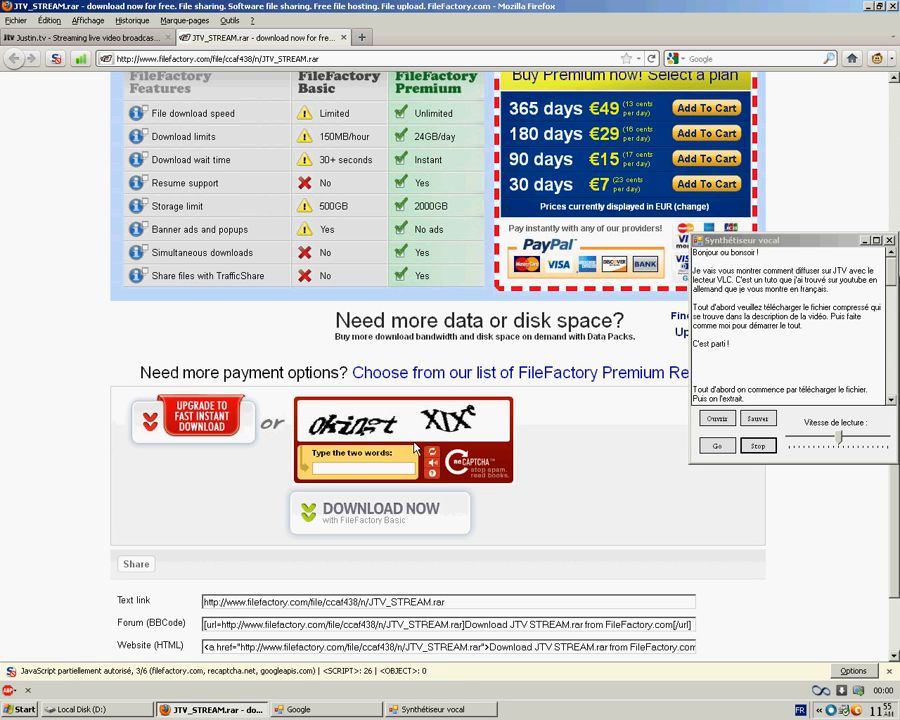
{"action": "type", "text": "oki"}
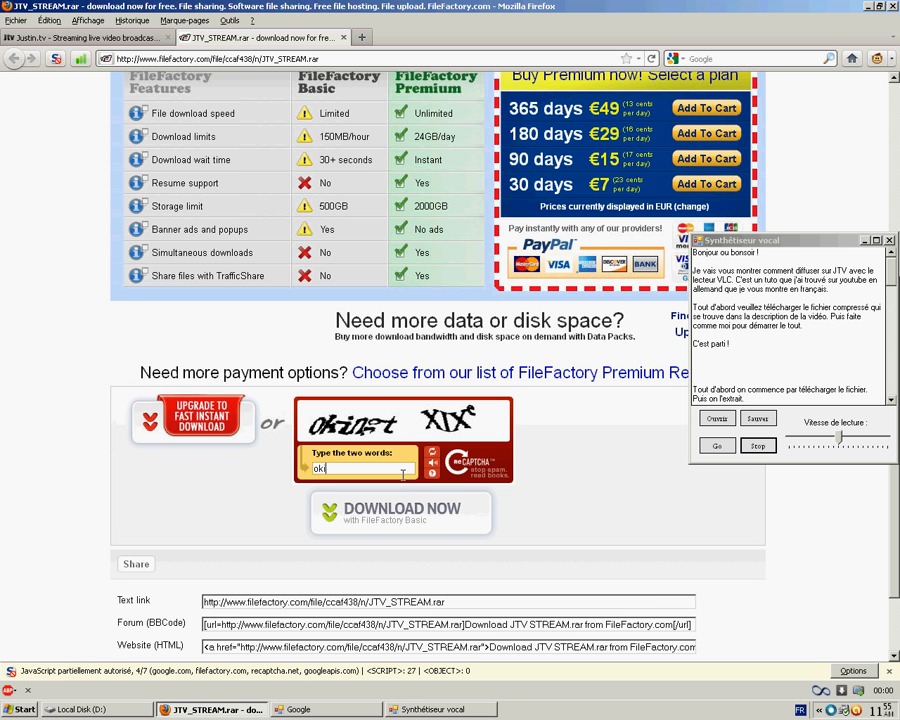
{"action": "type", "text": "ngt XIX"}
{"action": "key", "text": "Return"}
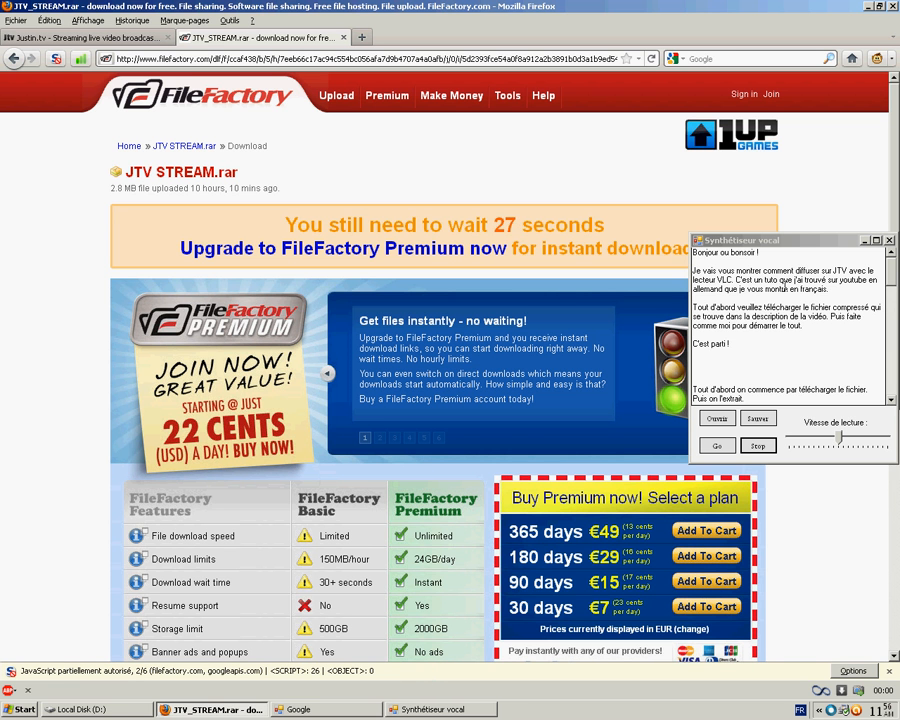
- Replace the script's introduction with "Poiur ma part j'ai déja le fichier sur mon ordinateur" and read it aloud
{"action": "left_click_drag", "start_coordinate": [748, 344], "coordinate": [642, 236]}
{"action": "type", "text": "Poi"}
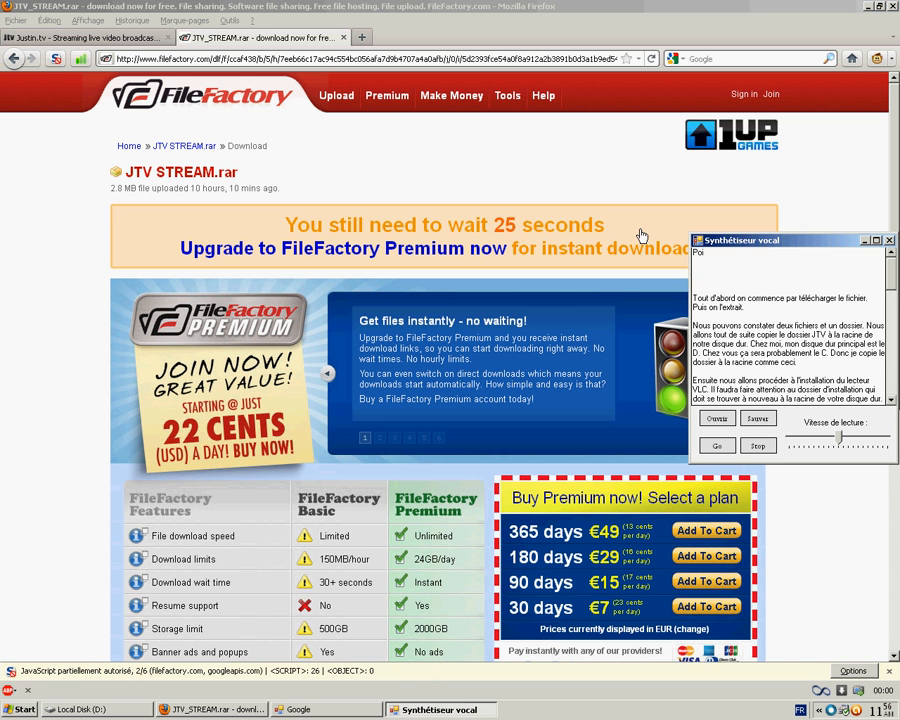
{"action": "type", "text": "ur ma part !j'ai déja le fichier sur mon ordinateur"}
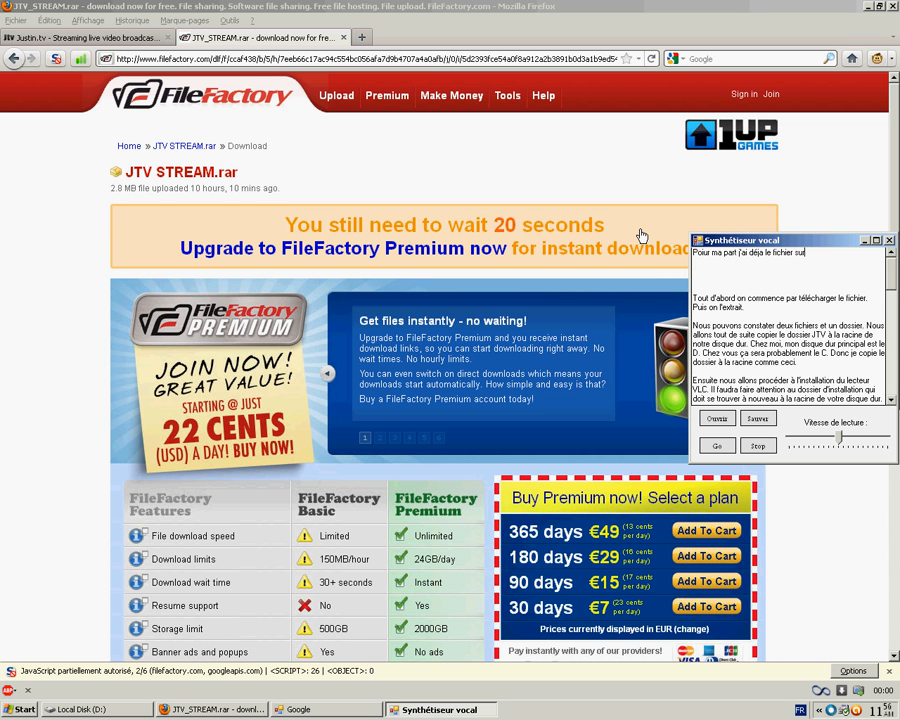
{"action": "key", "text": "Return"}
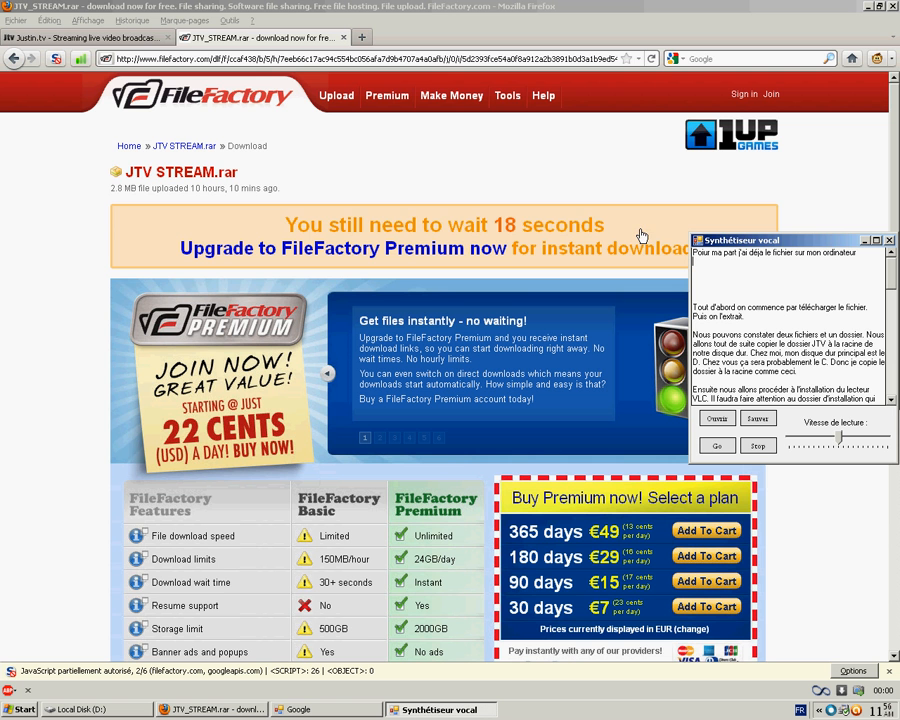
{"action": "left_click", "coordinate": [714, 449]}
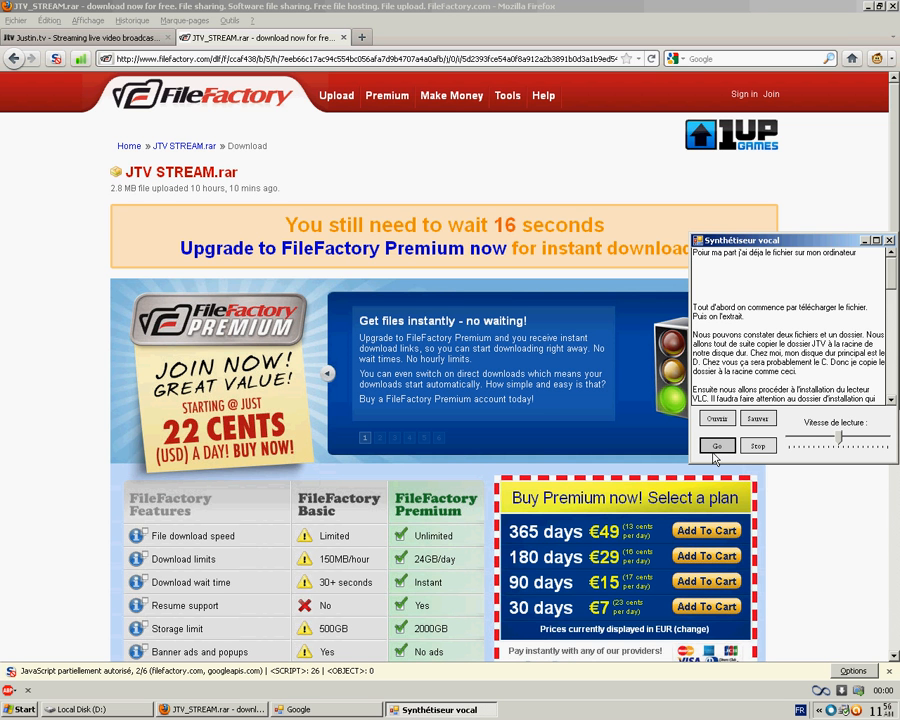
- Clear the spoken sentence from the script and minimize the Firefox and Google windows to show the desktop
{"action": "left_click_drag", "start_coordinate": [856, 252], "coordinate": [763, 252]}
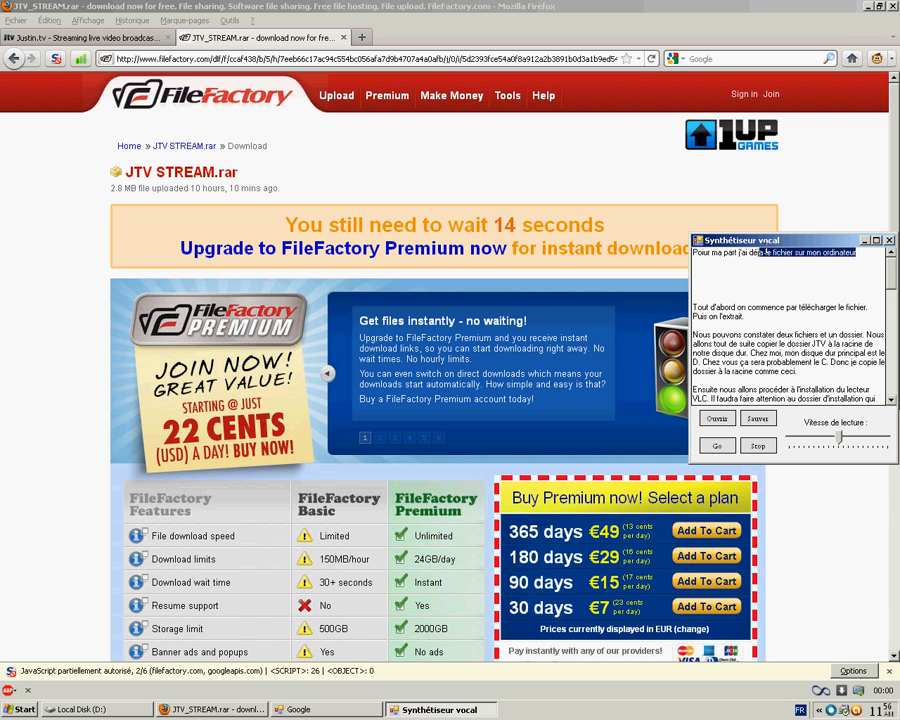
{"action": "left_click", "coordinate": [806, 14]}
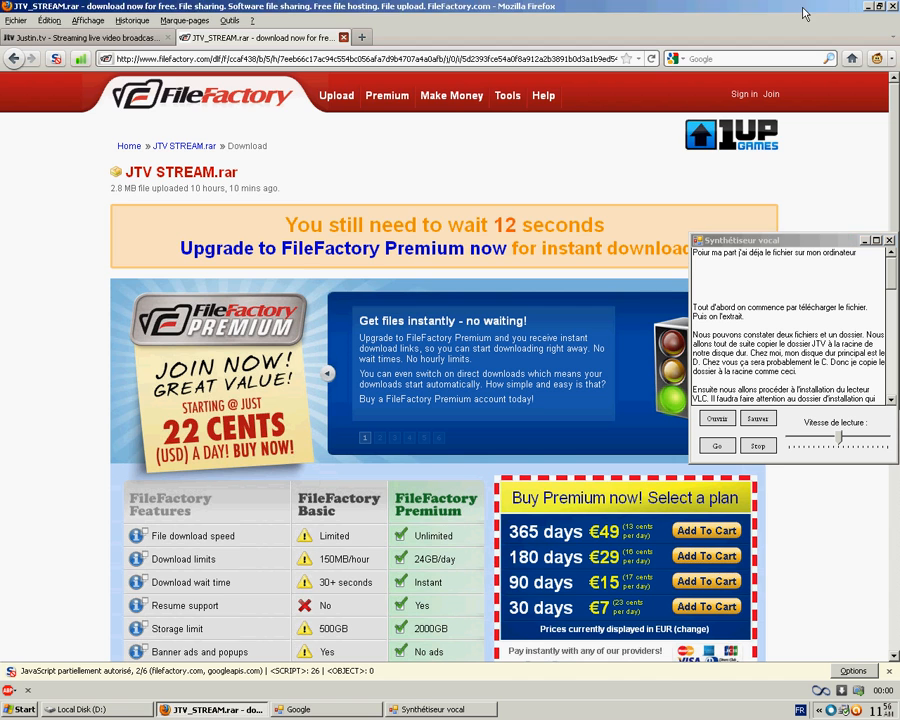
{"action": "left_click", "coordinate": [866, 6]}
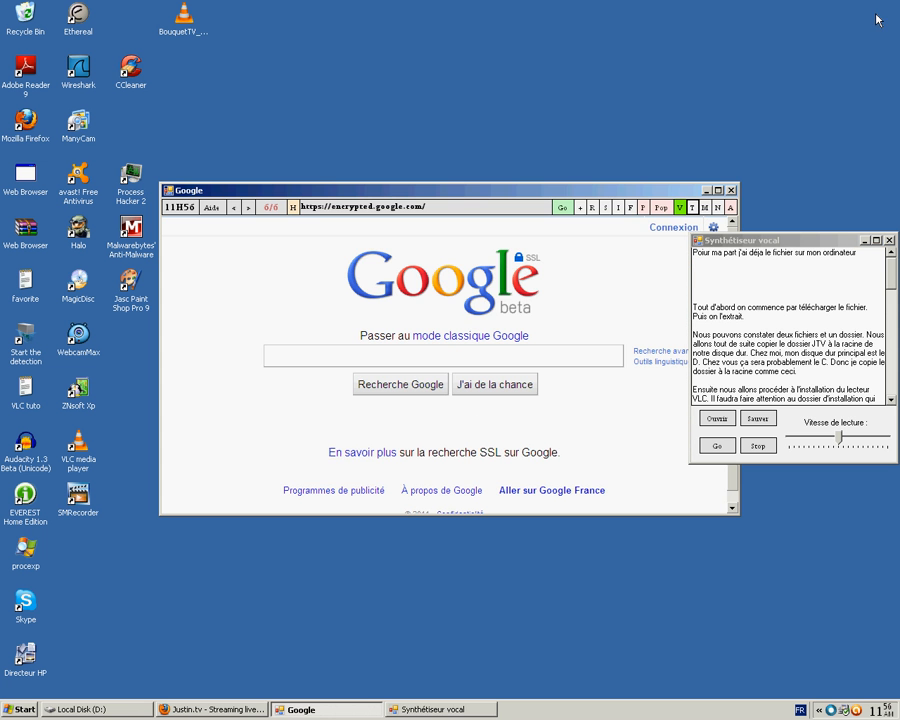
{"action": "left_click", "coordinate": [706, 190]}
- Read aloud the script line "Tout d'abord on commence par télécharger le fichier." and stop the speech
{"action": "scroll", "coordinate": [776, 281], "scroll_direction": "down", "scroll_amount": 2}
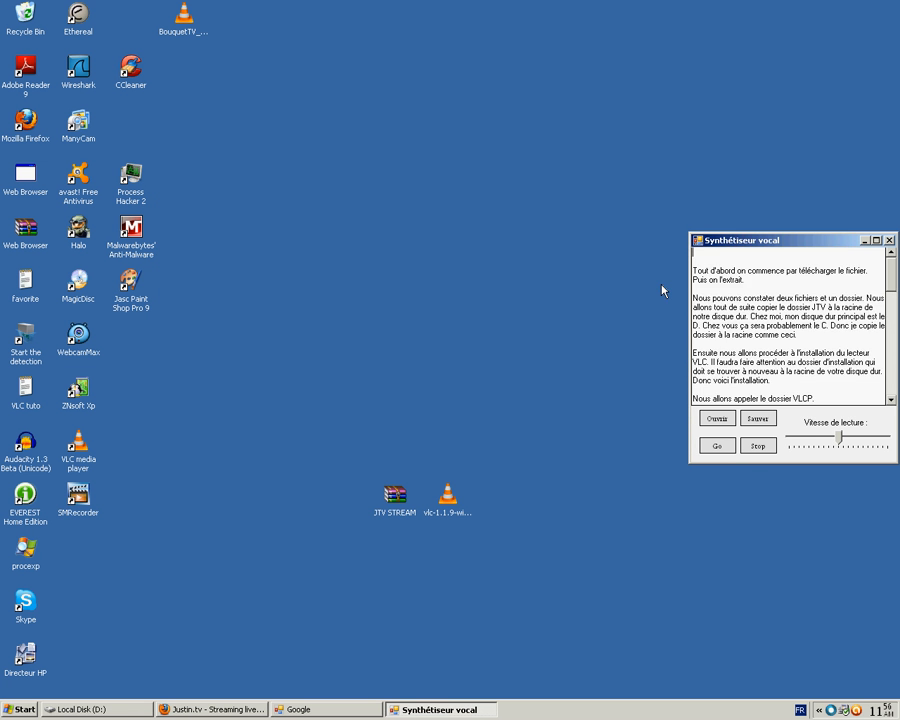
{"action": "left_click", "coordinate": [734, 450]}
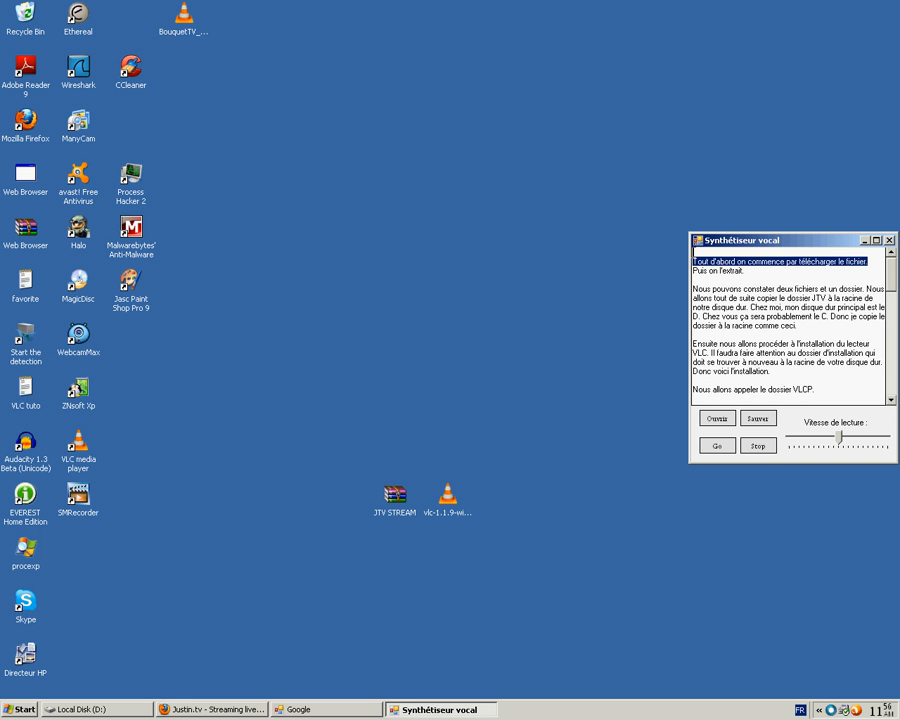
{"action": "left_click", "coordinate": [768, 454]}
- Extract the JTV STREAM archive into its own folder, move that folder below the archive on the desktop and open it
{"action": "left_click", "coordinate": [398, 506]}
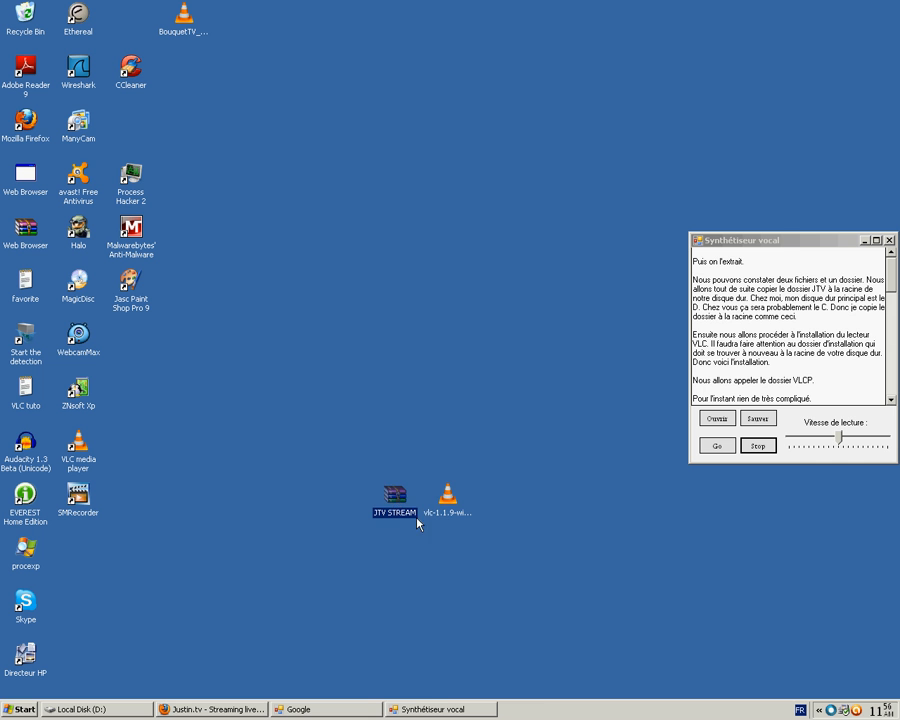
{"action": "right_click", "coordinate": [388, 494]}
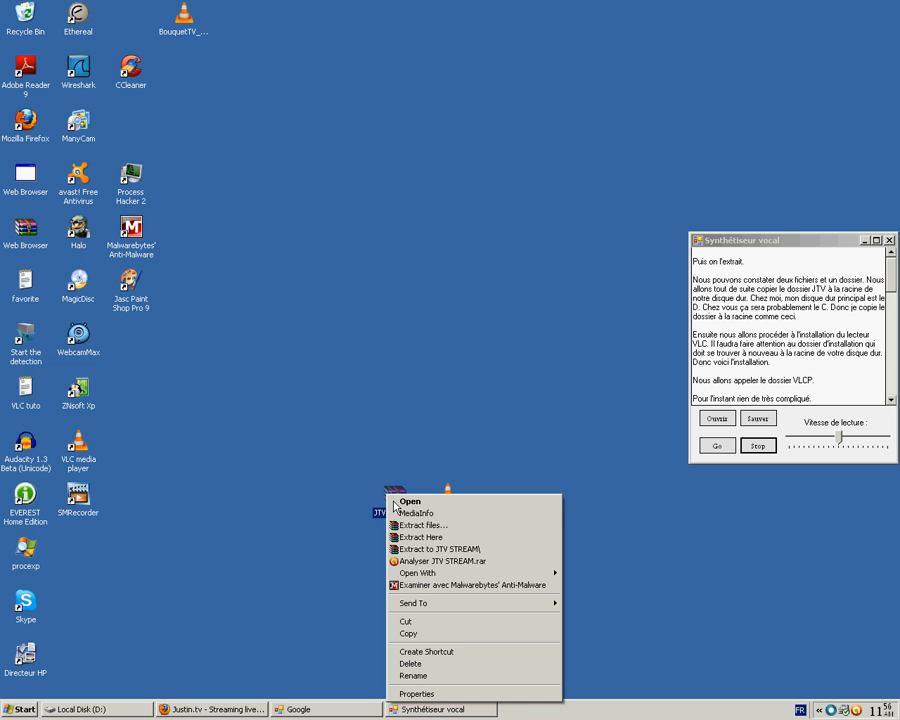
{"action": "left_click", "coordinate": [448, 549]}
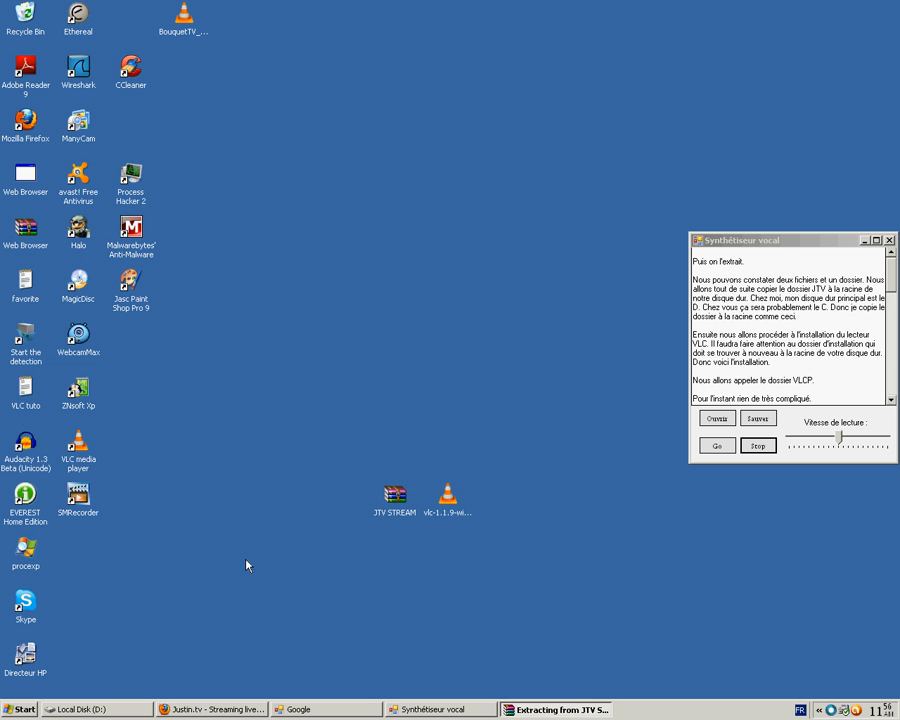
{"action": "left_click_drag", "start_coordinate": [82, 554], "coordinate": [404, 576]}
{"action": "double_click", "coordinate": [400, 566]}
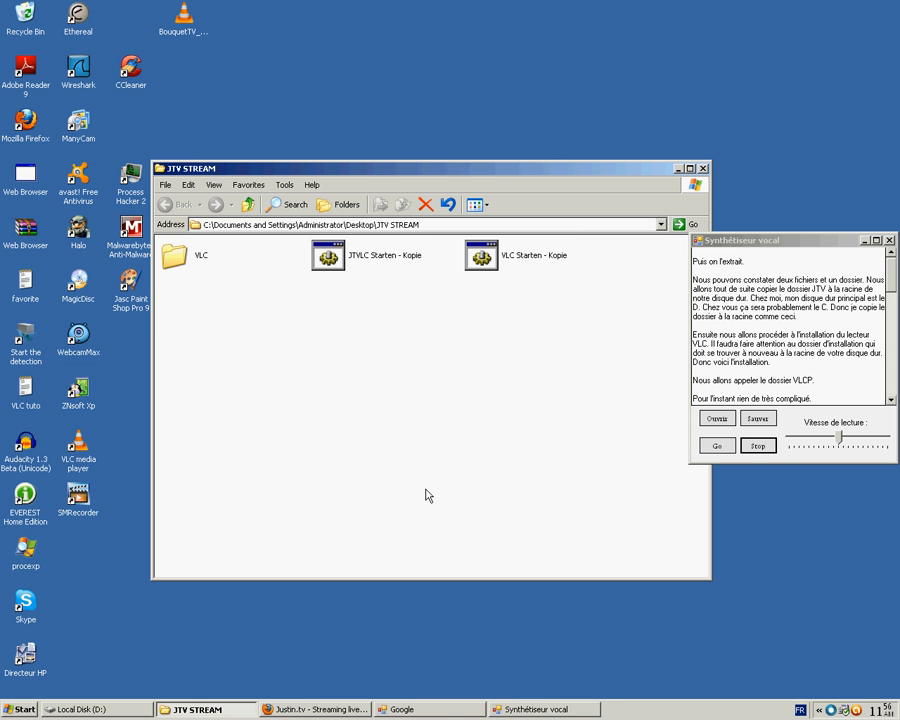
- Select everything in the JTV STREAM folder, read aloud the script paragraph about the two files and the folder, and stop the speech
{"action": "key", "text": "ctrl+a"}
{"action": "left_click", "coordinate": [720, 446]}
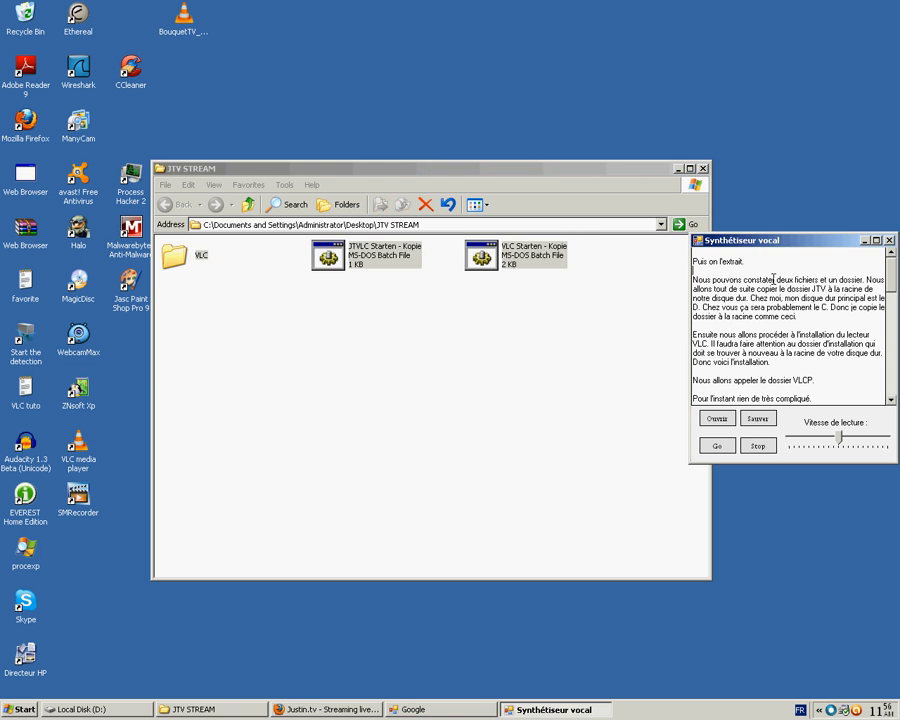
{"action": "left_click", "coordinate": [729, 452]}
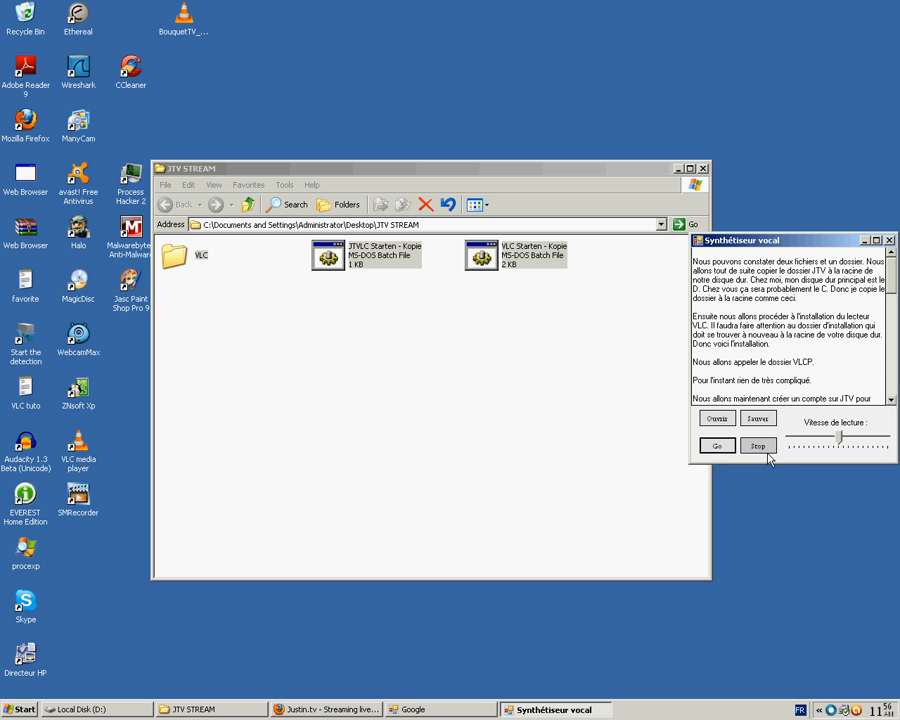
{"action": "left_click", "coordinate": [752, 446]}
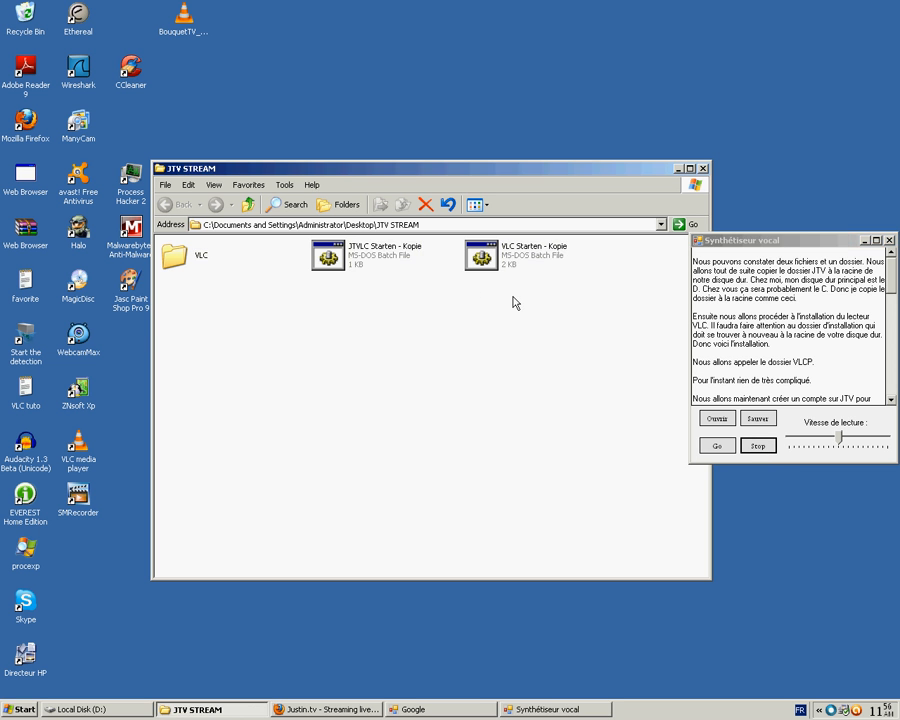
- Copy the VLC folder from JTV STREAM and paste it into the root of drive D:
{"action": "left_click", "coordinate": [176, 256]}
{"action": "right_click", "coordinate": [180, 257]}
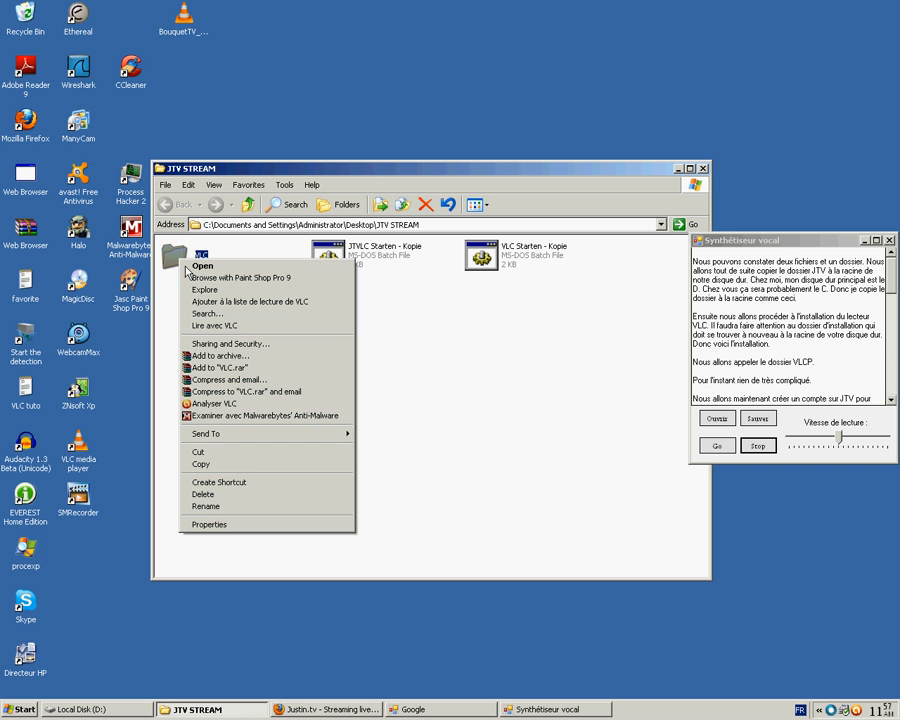
{"action": "left_click", "coordinate": [224, 463]}
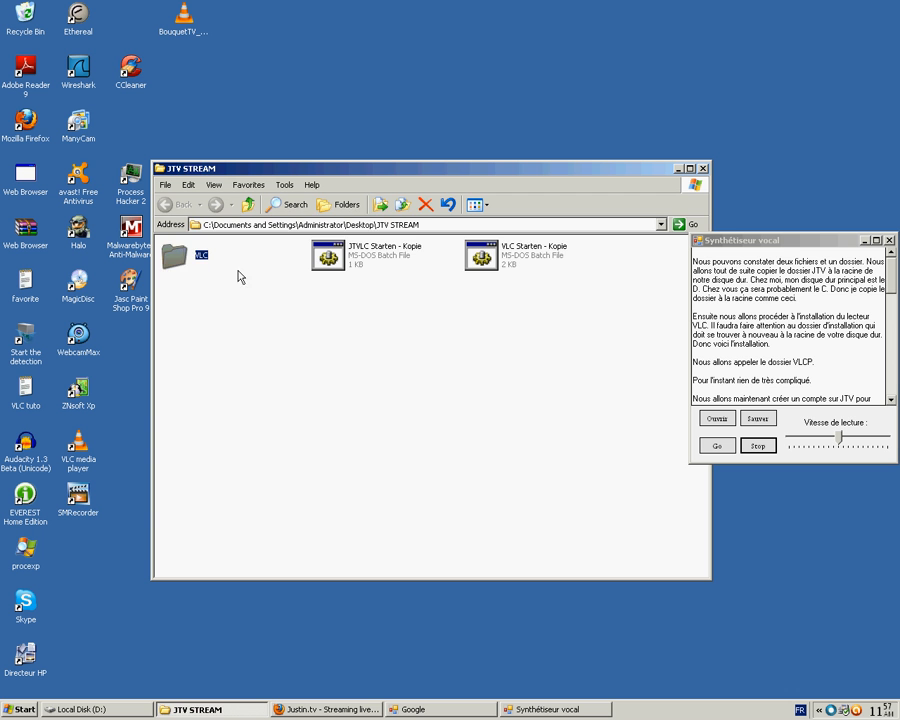
{"action": "left_click", "coordinate": [249, 225]}
{"action": "type", "text": "D:\\"}
{"action": "key", "text": "Return"}
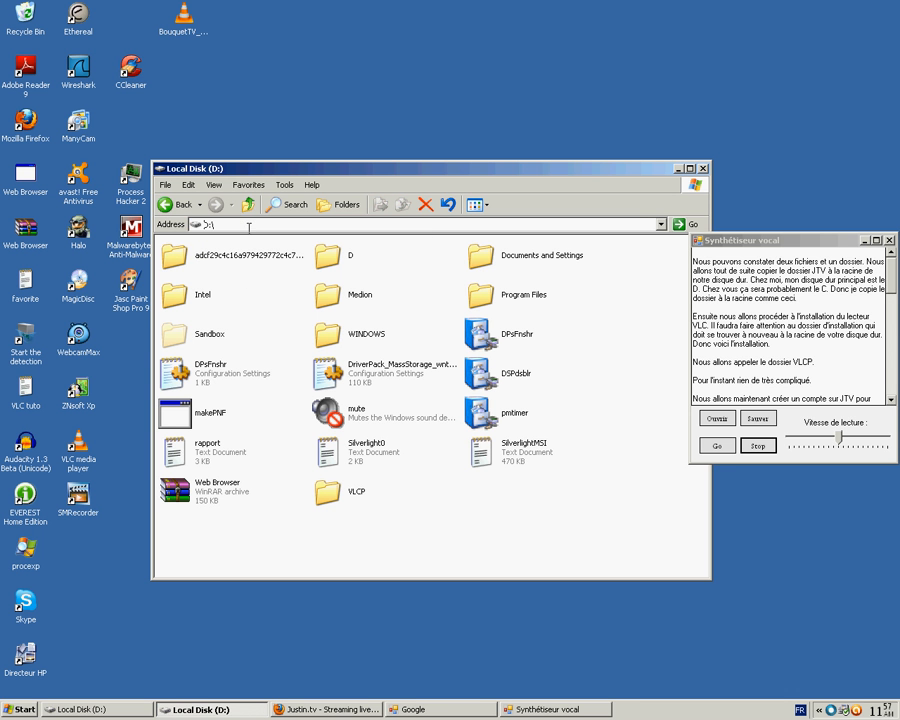
{"action": "right_click", "coordinate": [504, 505]}
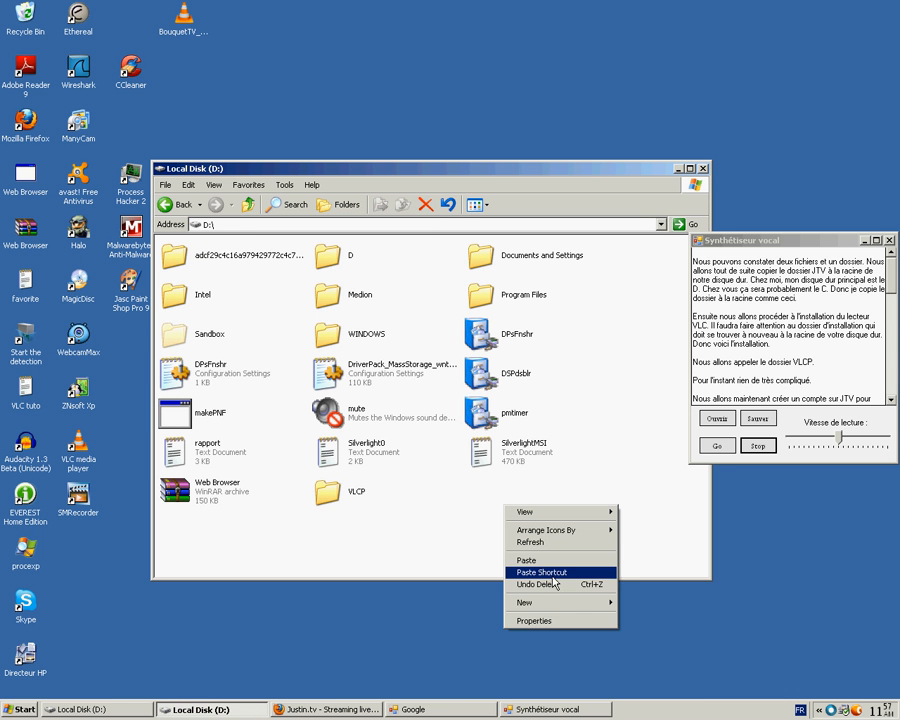
{"action": "left_click", "coordinate": [550, 561]}
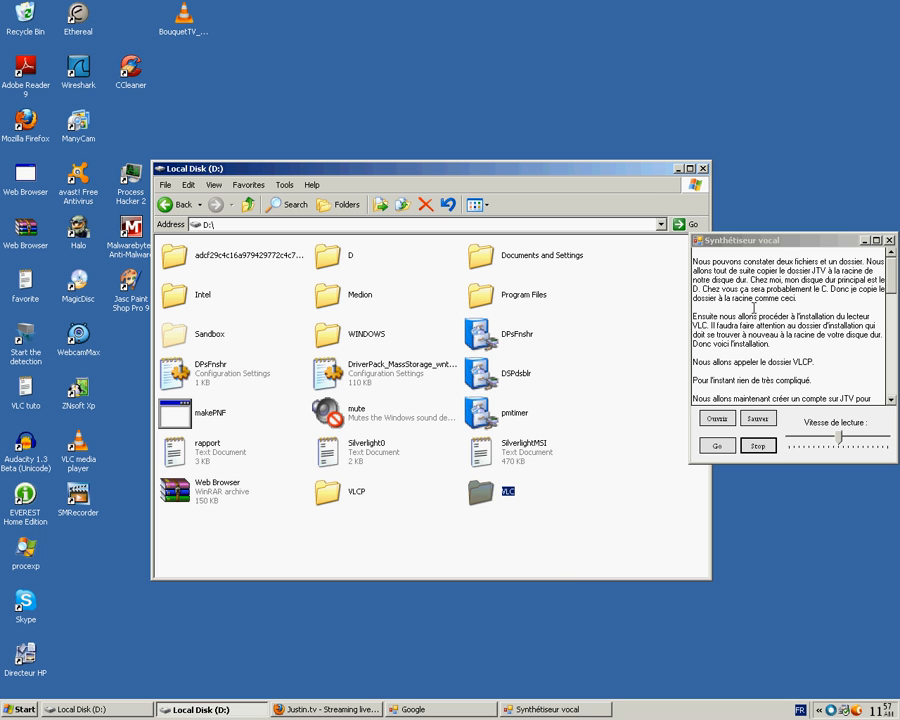
- Read aloud the script paragraph about installing the VLC player and minimize the D: drive window
{"action": "left_click", "coordinate": [716, 445]}
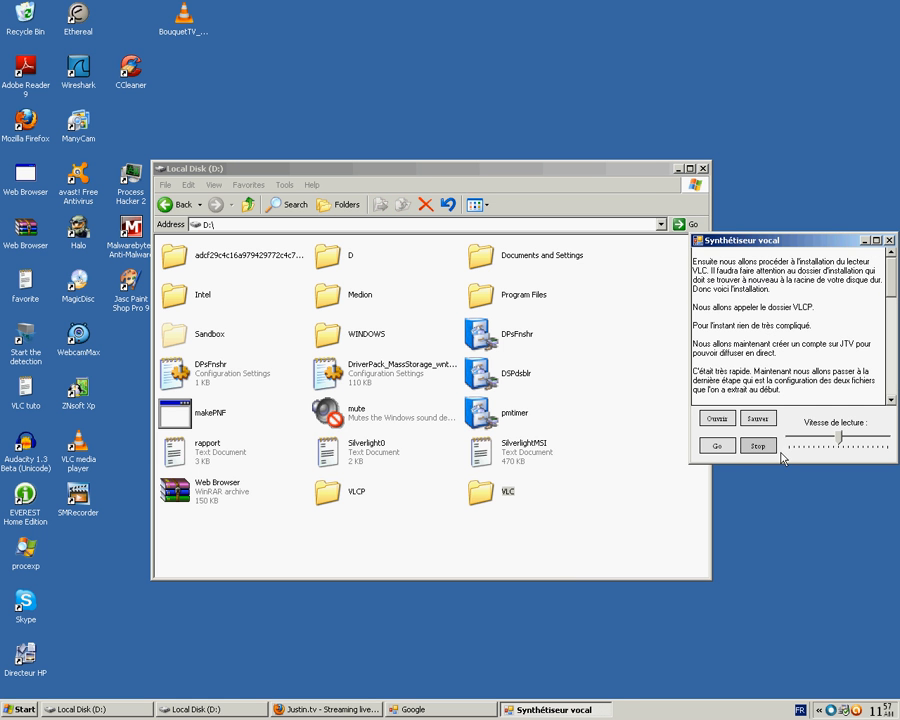
{"action": "left_click", "coordinate": [725, 447]}
{"action": "left_click", "coordinate": [677, 169]}
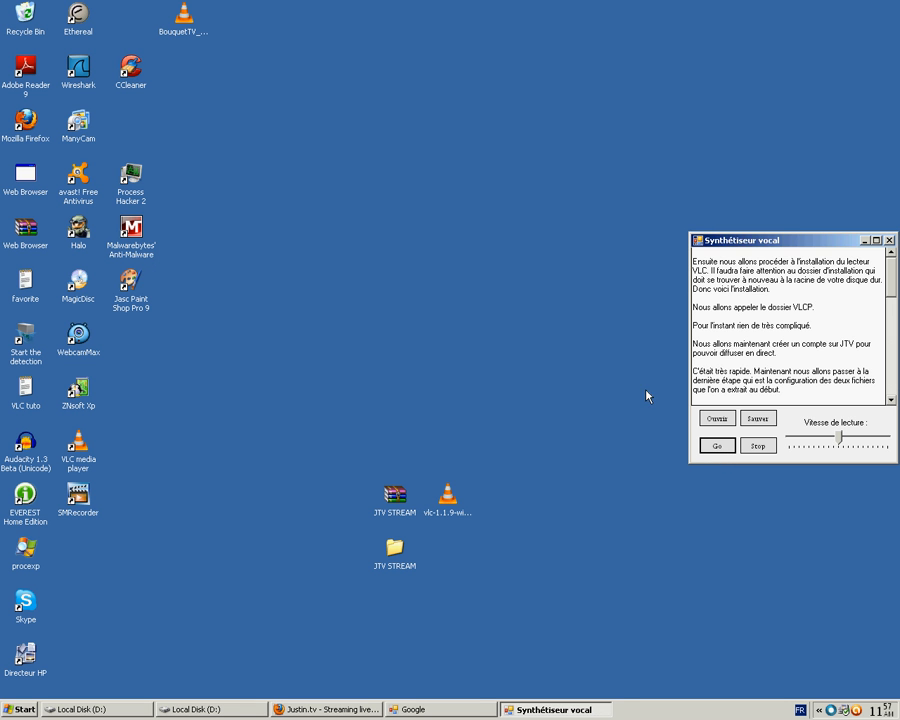
- Run the vlc-1.1.9-win32 installer, decline uninstalling the old version, and stop the speech
{"action": "left_click", "coordinate": [447, 496]}
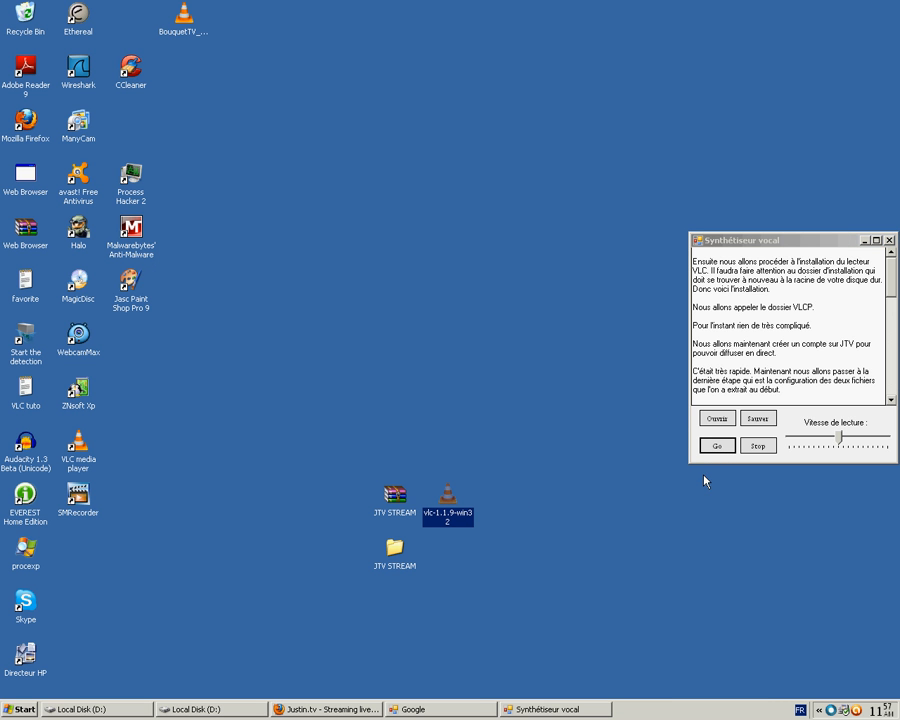
{"action": "double_click", "coordinate": [449, 503]}
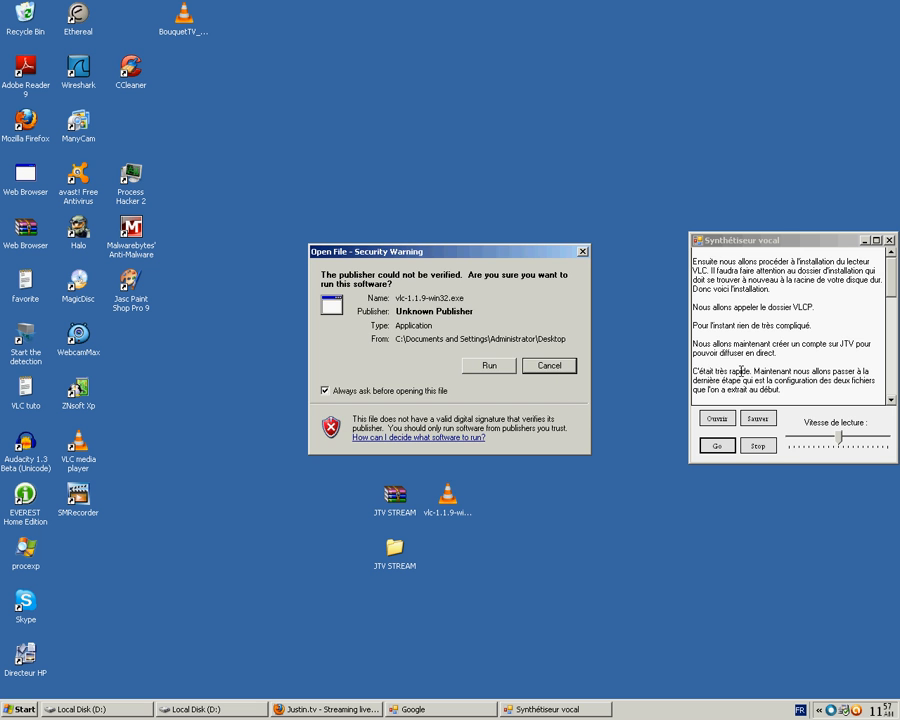
{"action": "left_click", "coordinate": [489, 365]}
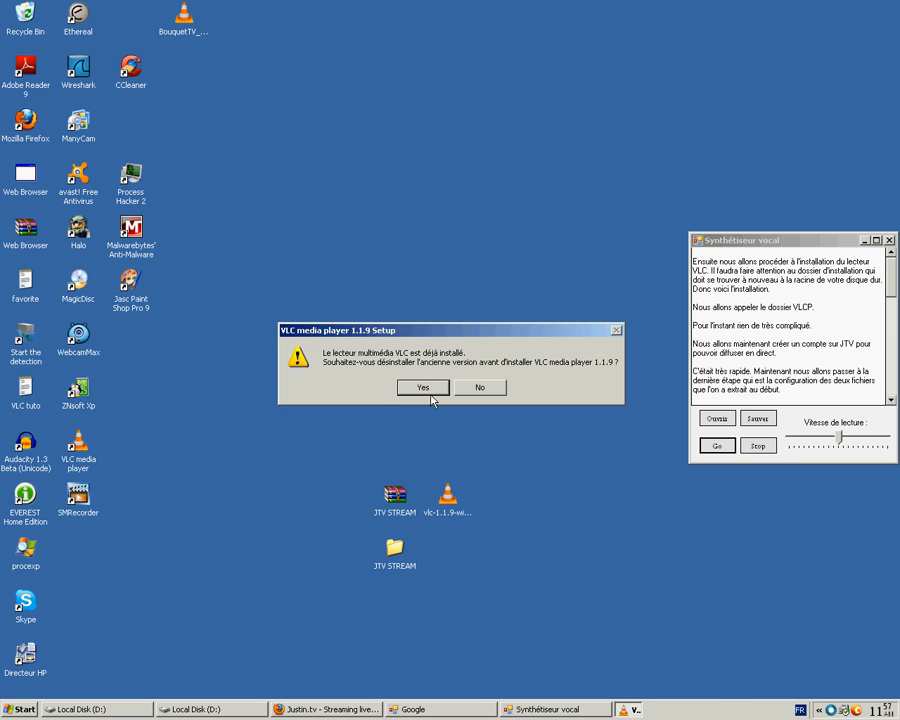
{"action": "left_click", "coordinate": [476, 390]}
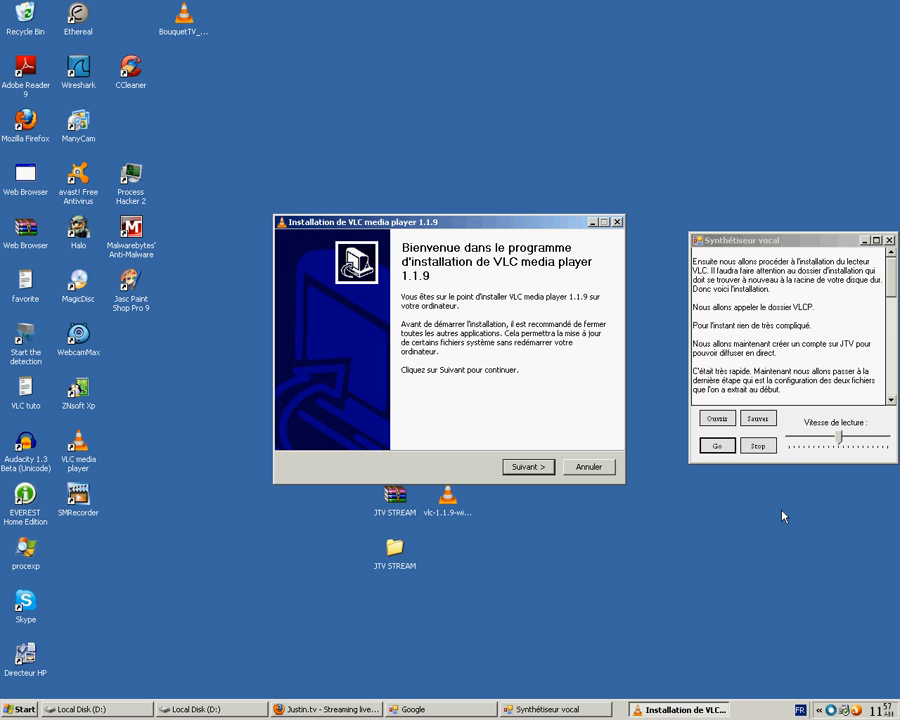
{"action": "left_click", "coordinate": [770, 452]}
- Advance the VLC installer past the licence and the Complète component selection to the installation folder
{"action": "left_click", "coordinate": [543, 469]}
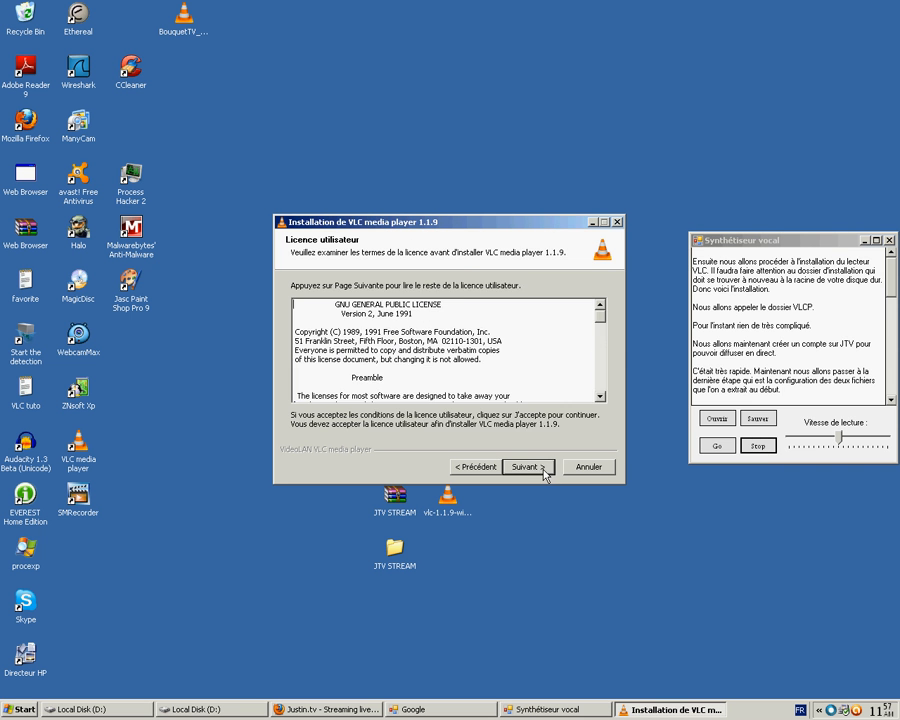
{"action": "left_click", "coordinate": [545, 470]}
{"action": "left_click", "coordinate": [421, 367]}
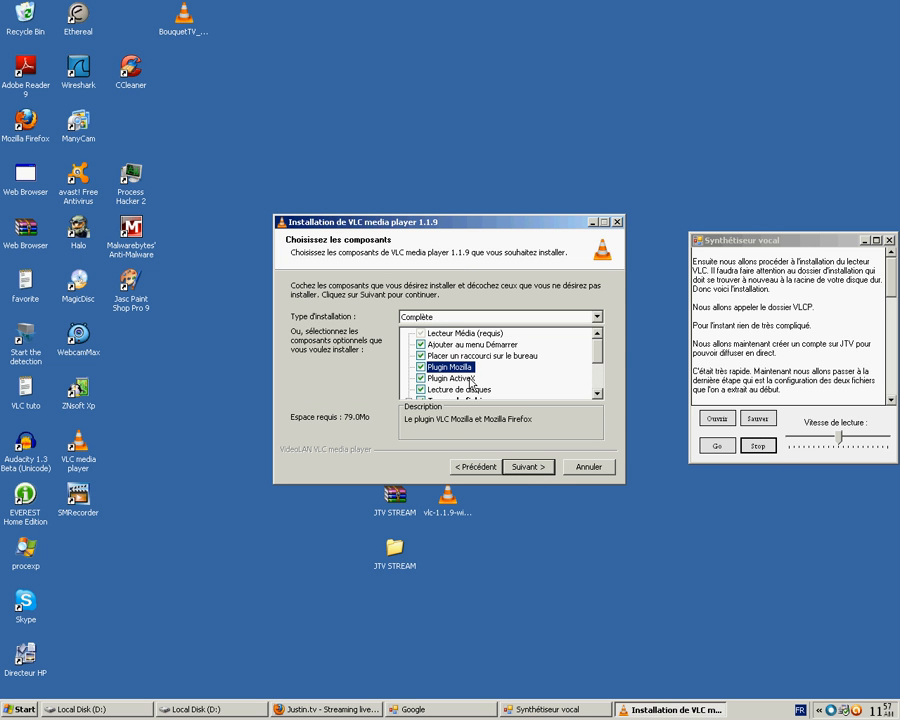
{"action": "left_click", "coordinate": [544, 470]}
{"action": "left_click", "coordinate": [418, 396]}
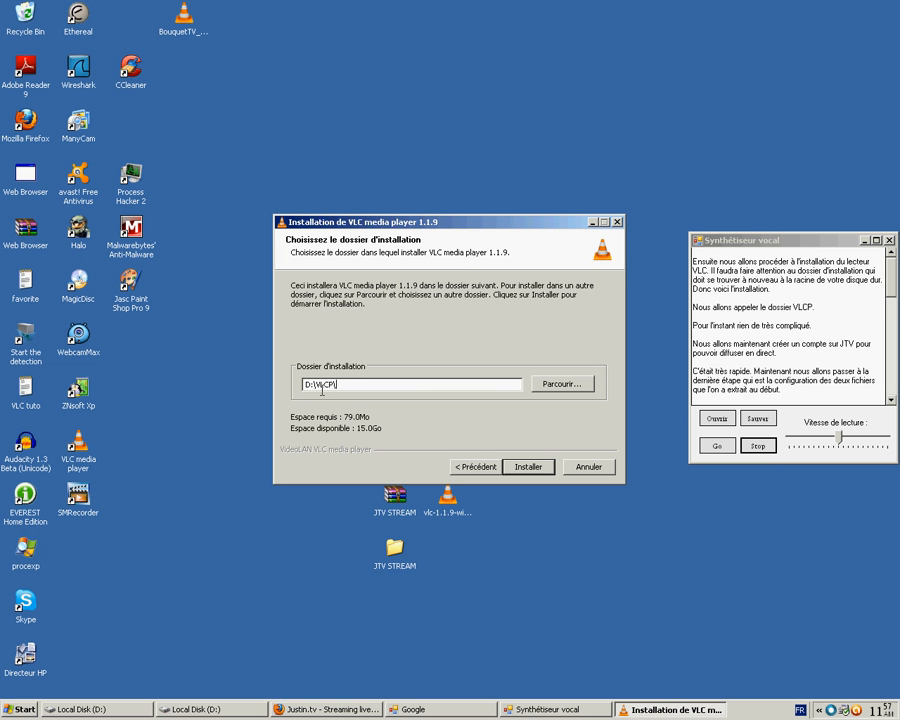
- Read aloud the script line "Nous allons appeler le dossier VLCP." and clear it from the script
{"action": "left_click", "coordinate": [836, 374]}
{"action": "scroll", "coordinate": [735, 308], "scroll_direction": "down", "scroll_amount": 2}
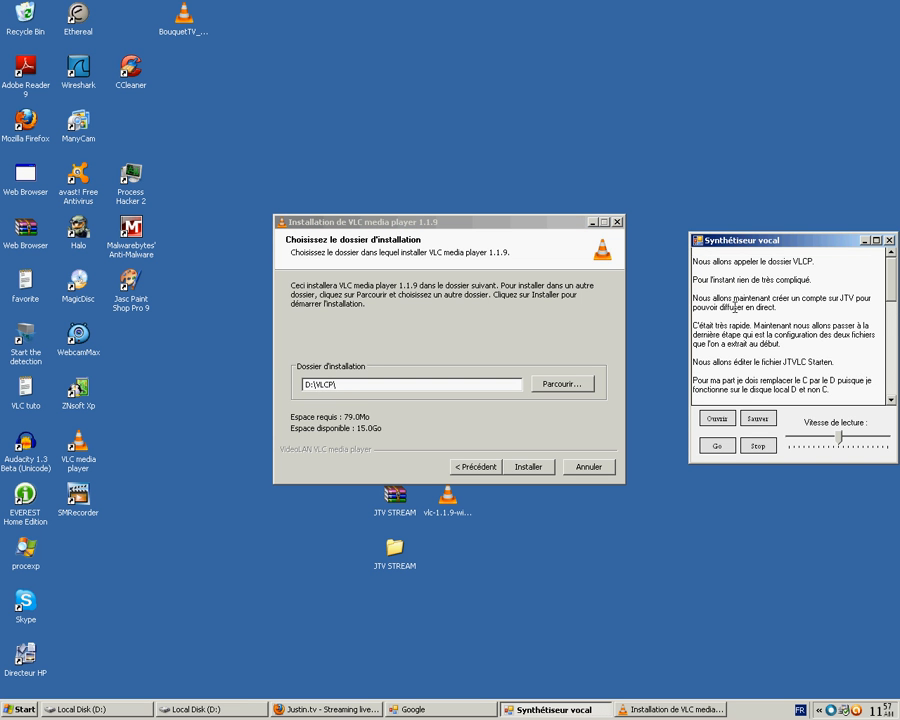
{"action": "left_click", "coordinate": [721, 450]}
{"action": "left_click", "coordinate": [764, 448]}
{"action": "left_click", "coordinate": [449, 388]}
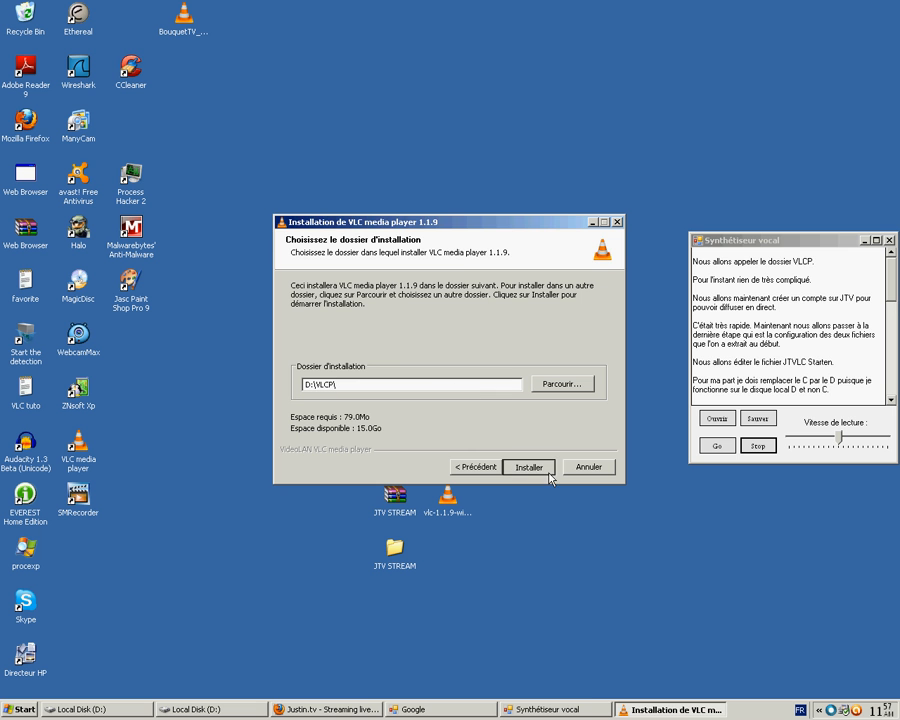
{"action": "left_click", "coordinate": [695, 268]}
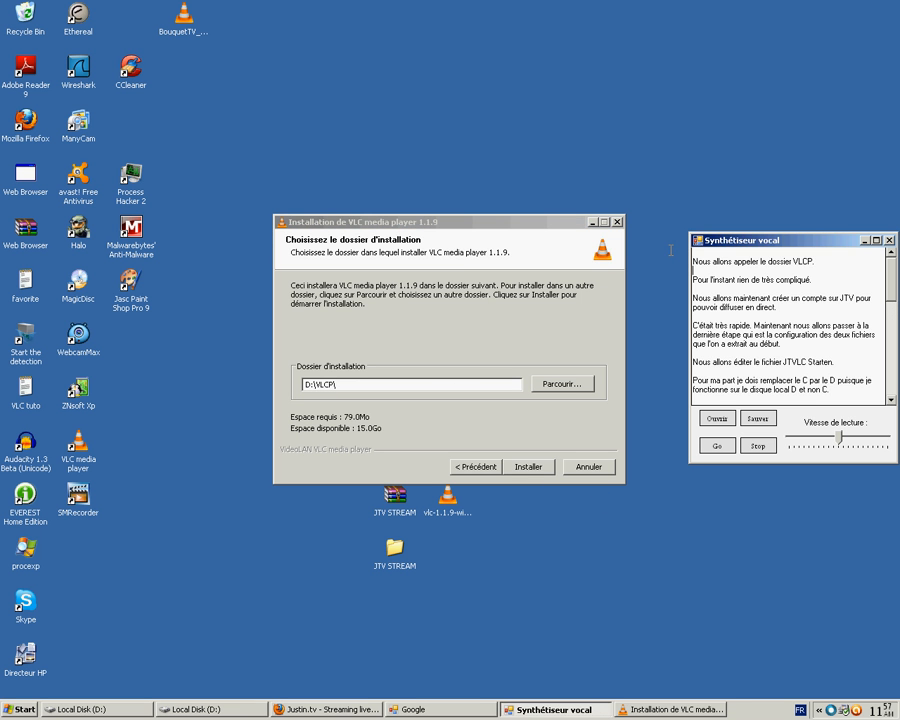
- Quit the VLC media player 1.1.9 installation without installing it
{"action": "left_click", "coordinate": [436, 340]}
{"action": "key", "text": "Escape"}
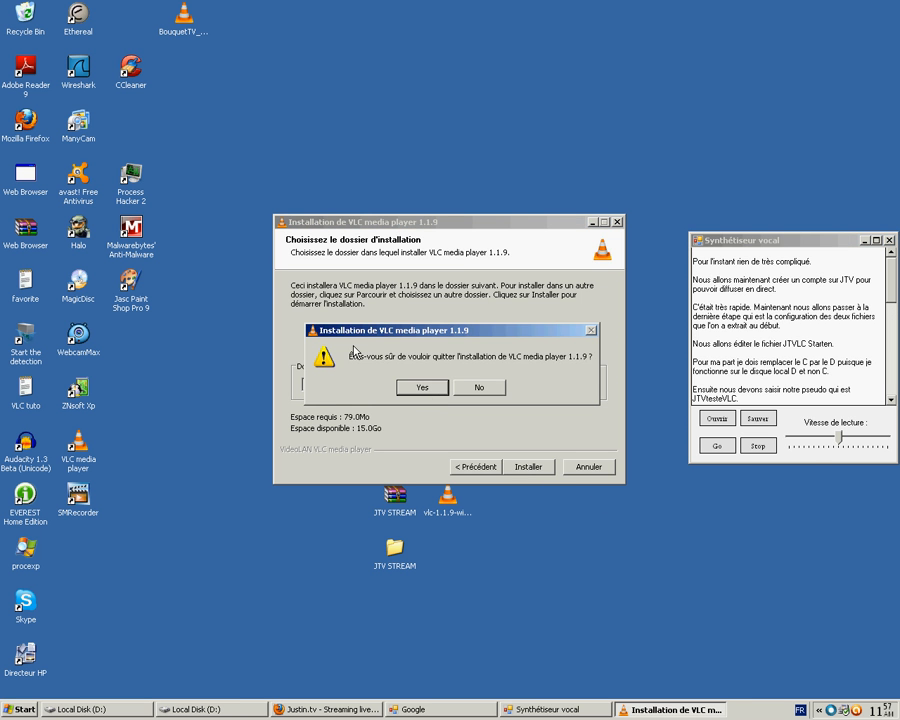
{"action": "left_click", "coordinate": [422, 387]}
- Read aloud the next script lines, then open Justin.tv's account creation form in Firefox and enter "blabla" as its username
{"action": "left_click", "coordinate": [726, 447]}
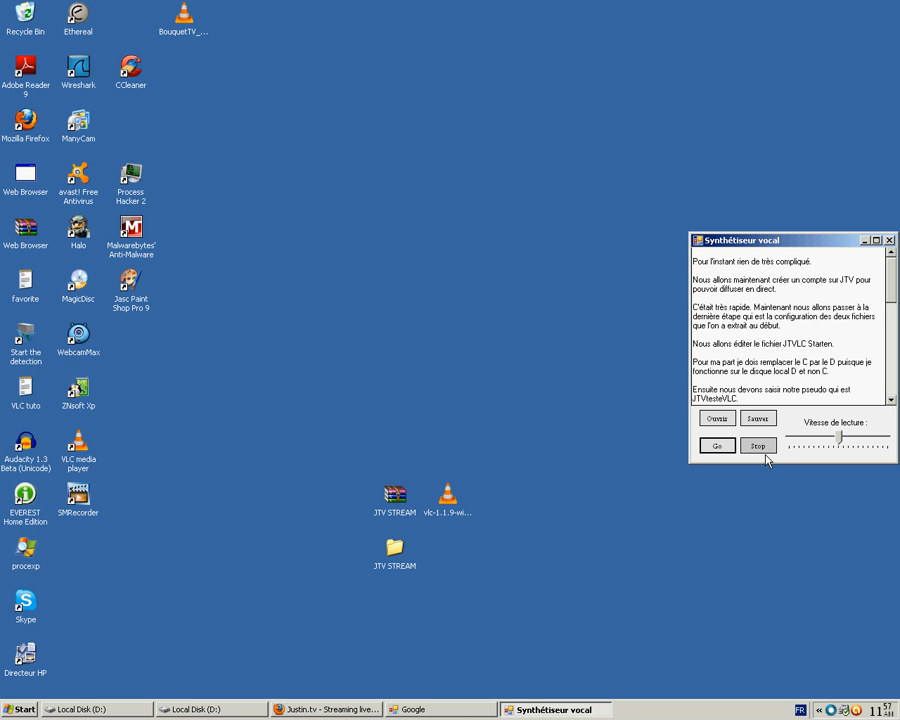
{"action": "left_click", "coordinate": [330, 709]}
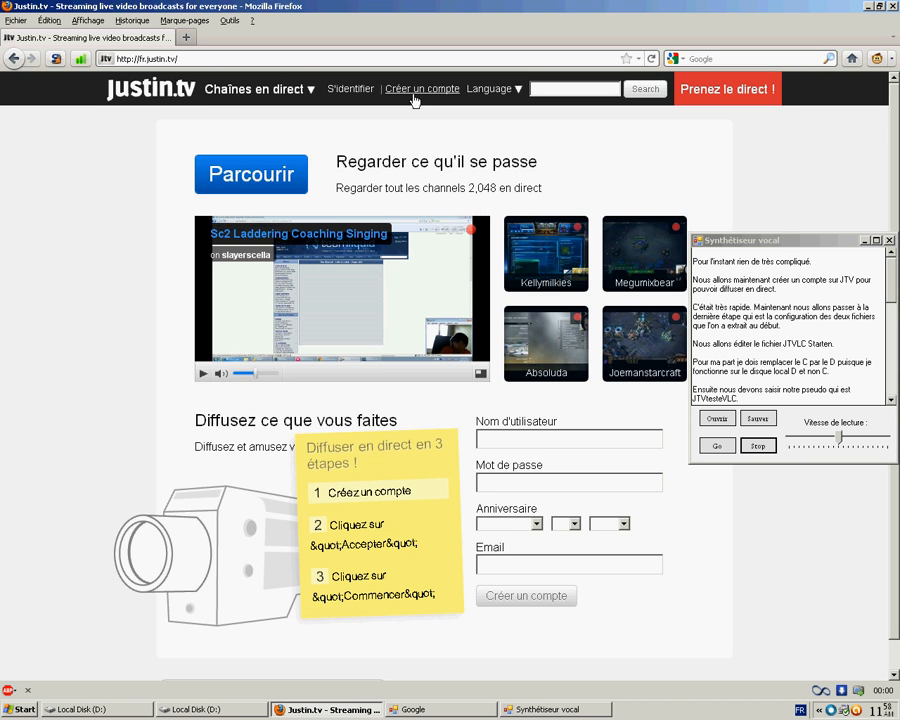
{"action": "left_click", "coordinate": [413, 92]}
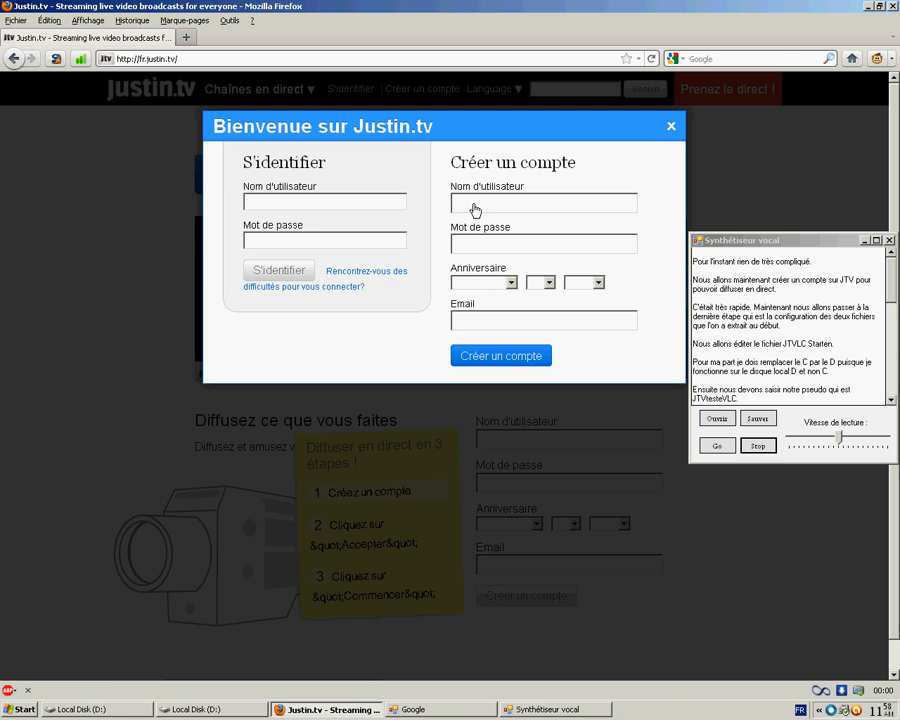
{"action": "left_click", "coordinate": [473, 203]}
{"action": "type", "text": "blabla"}
- Sign in to Justin.tv with the existing account's username and password
{"action": "left_click", "coordinate": [378, 205]}
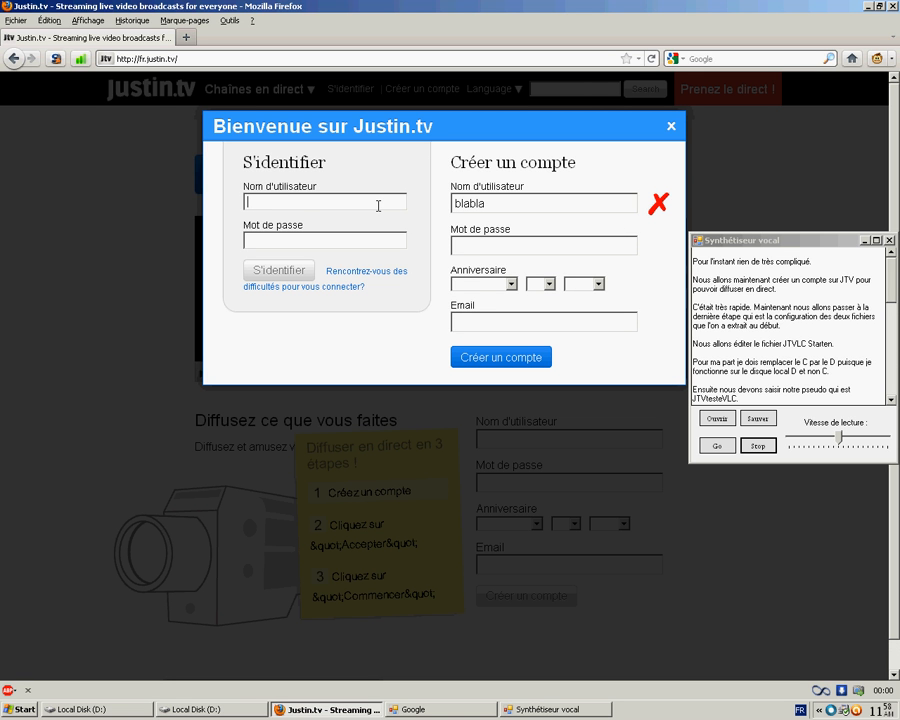
{"action": "type", "text": "jtvtestevlc"}
{"action": "key", "text": "Tab"}
{"action": "type", "text": "********"}
{"action": "left_click", "coordinate": [300, 279]}
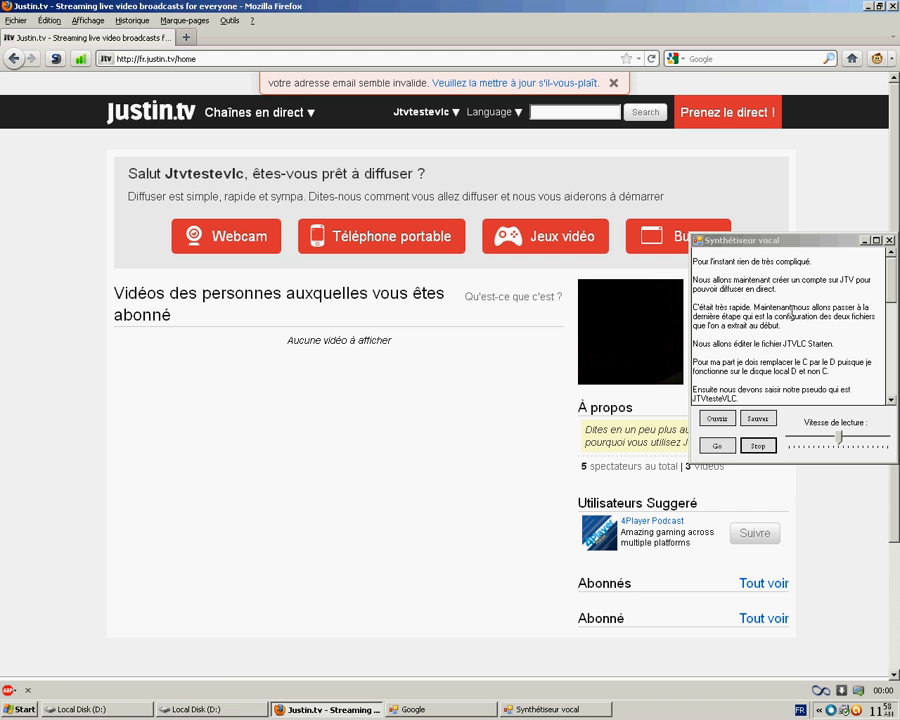
- Read aloud the script paragraph starting "C'était très rapide.", stop the speech and minimize Firefox
{"action": "left_click", "coordinate": [741, 387]}
{"action": "scroll", "coordinate": [741, 387], "scroll_direction": "down", "scroll_amount": 2}
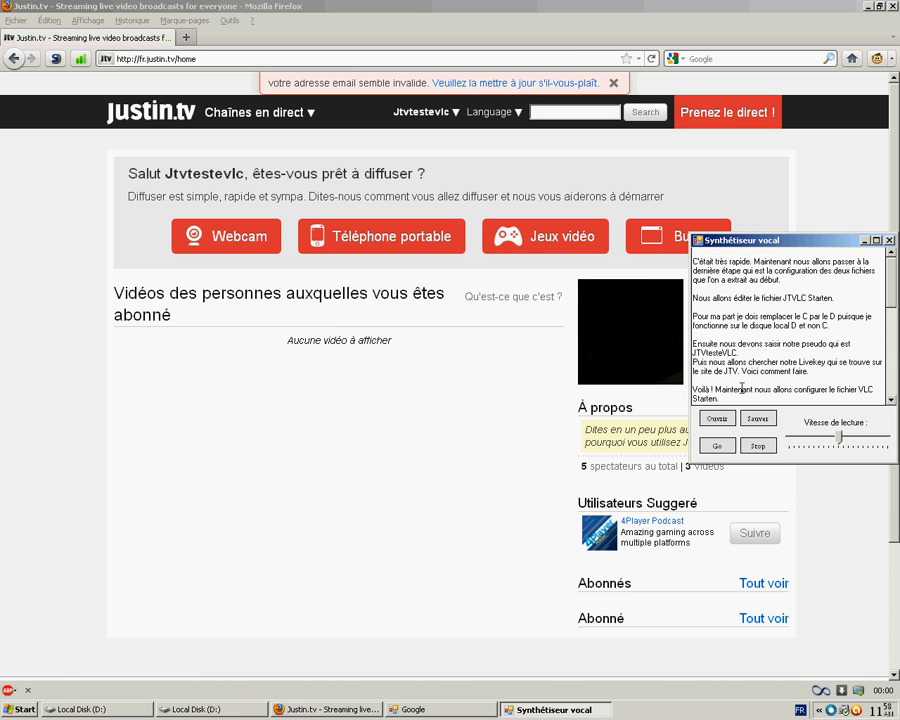
{"action": "left_click", "coordinate": [720, 448]}
{"action": "left_click", "coordinate": [758, 448]}
{"action": "left_click", "coordinate": [867, 7]}
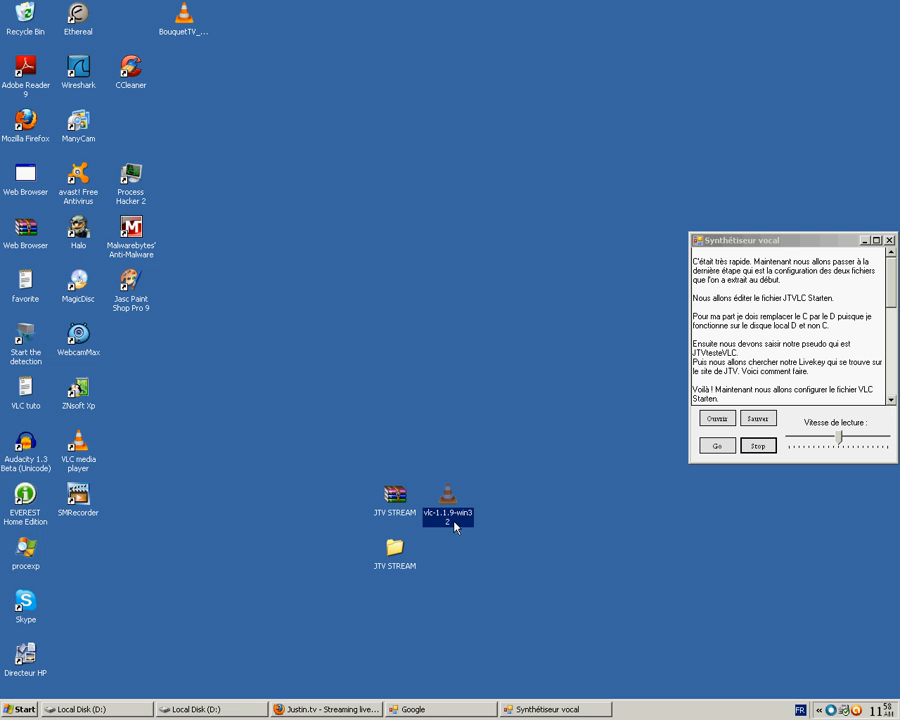
- Select the two batch files in the JTV STREAM folder and read aloud the line "Nous allons éditer le fichier JTVLC Starten."
{"action": "double_click", "coordinate": [395, 552]}
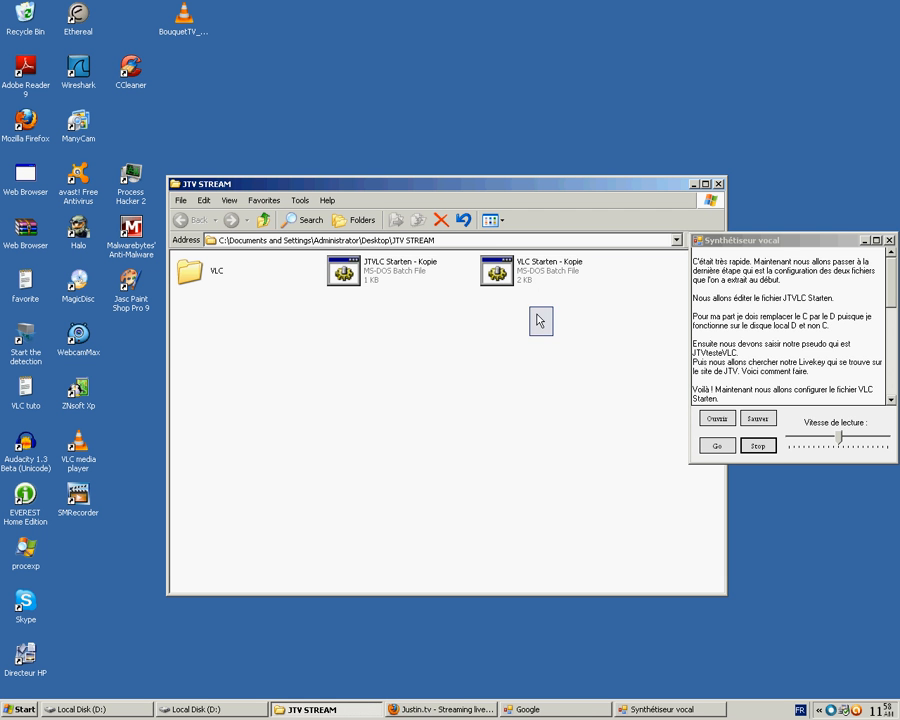
{"action": "left_click_drag", "start_coordinate": [538, 317], "coordinate": [502, 299]}
{"action": "left_click", "coordinate": [719, 449]}
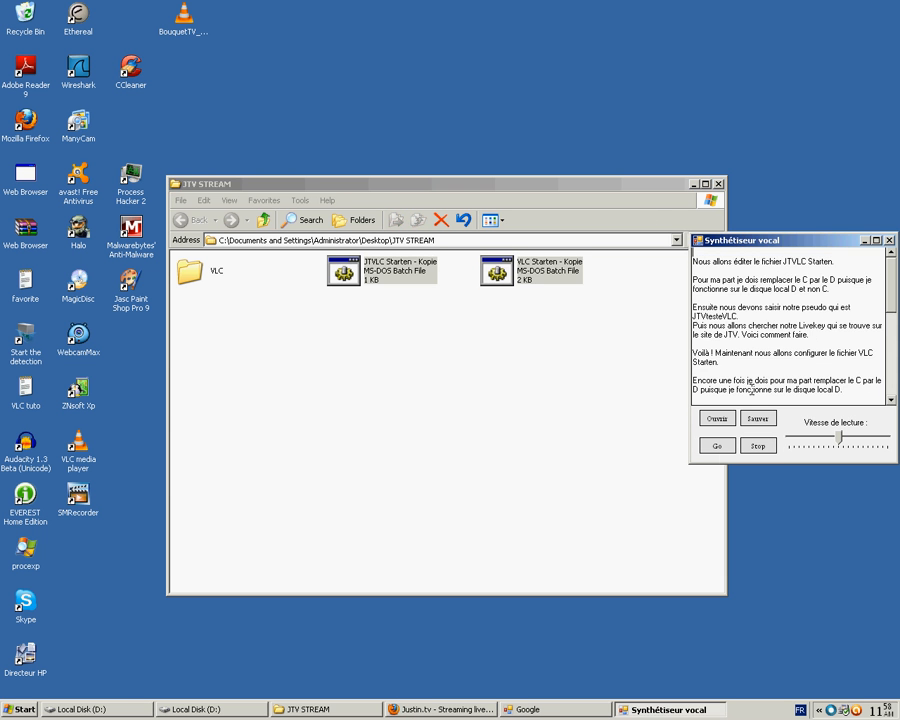
{"action": "left_click", "coordinate": [770, 450]}
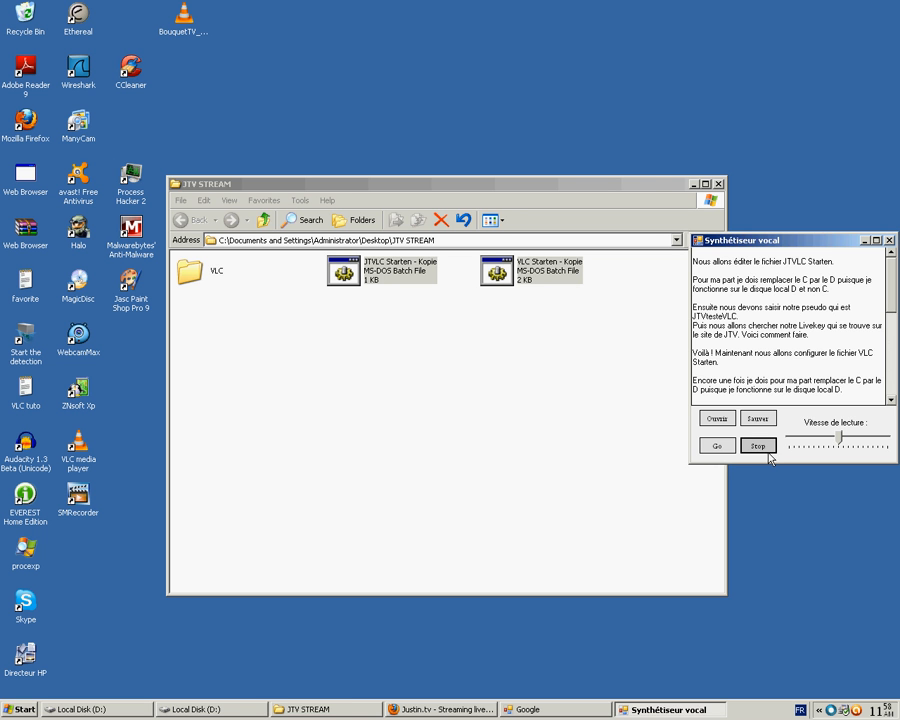
- Open the JTVLC Starten - Kopie batch file for editing in Notepad
{"action": "left_click", "coordinate": [405, 298]}
{"action": "left_click", "coordinate": [382, 278]}
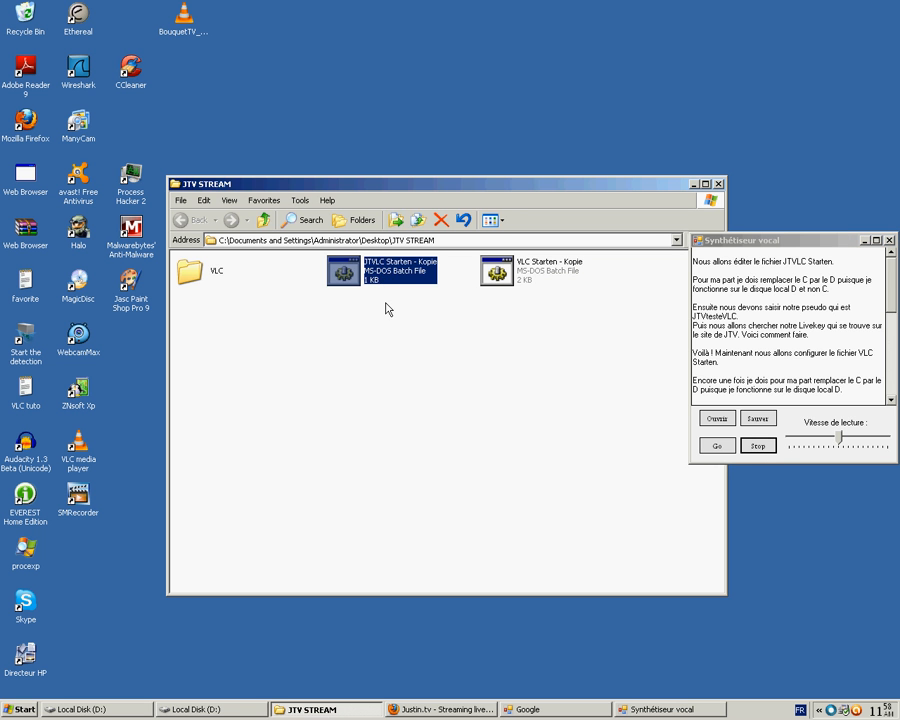
{"action": "right_click", "coordinate": [388, 269]}
{"action": "left_click", "coordinate": [455, 292]}
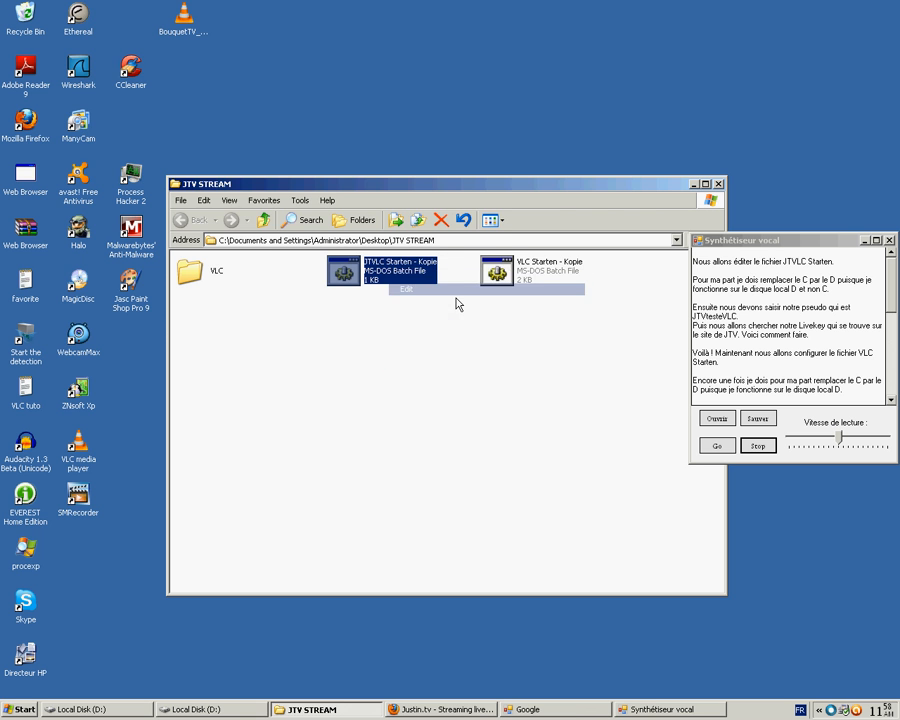
{"action": "left_click", "coordinate": [204, 125]}
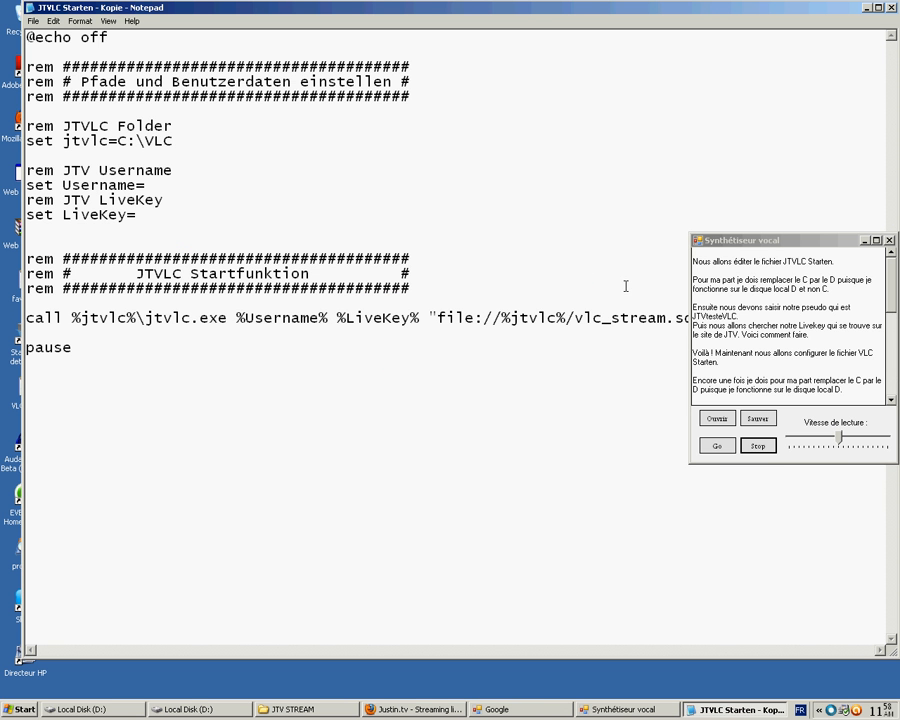
- Highlight the JTVLC Folder path lines in Notepad and read aloud the script sentence about replacing the C with D
{"action": "left_click", "coordinate": [695, 251]}
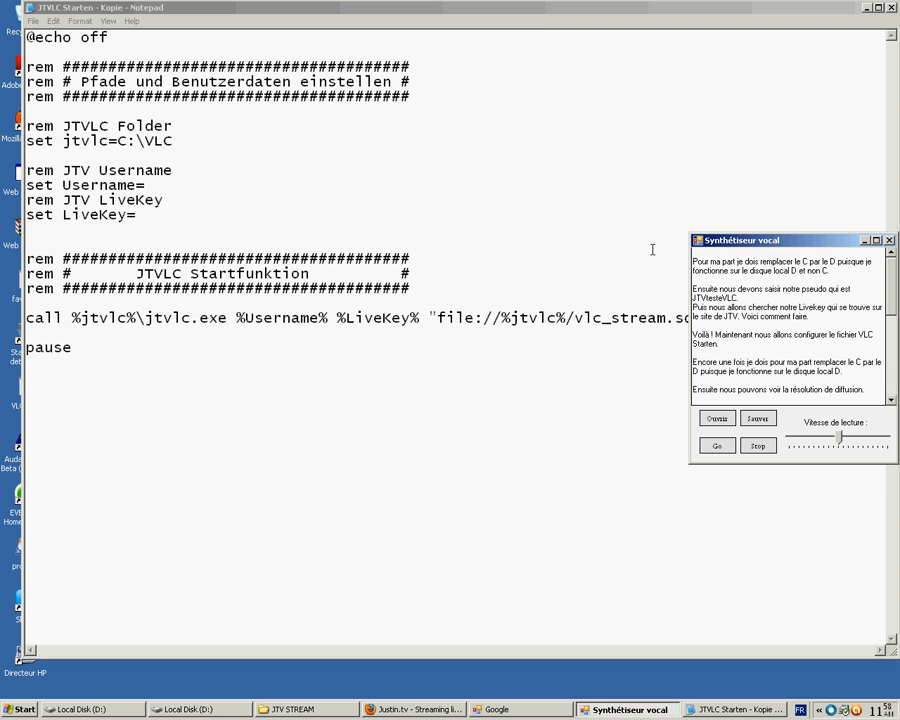
{"action": "left_click_drag", "start_coordinate": [99, 127], "coordinate": [172, 141]}
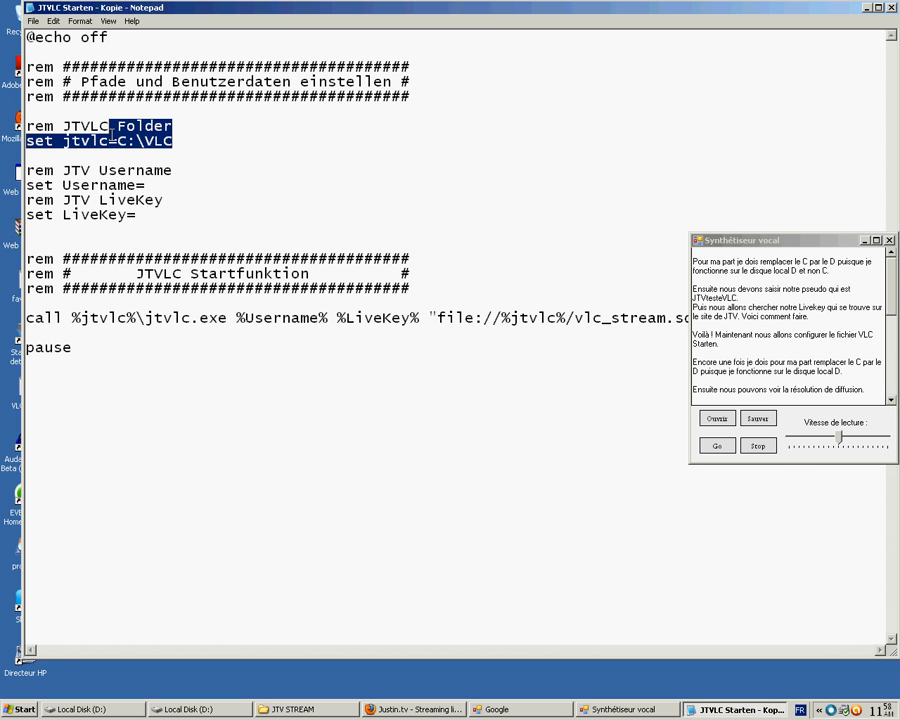
{"action": "left_click", "coordinate": [717, 445]}
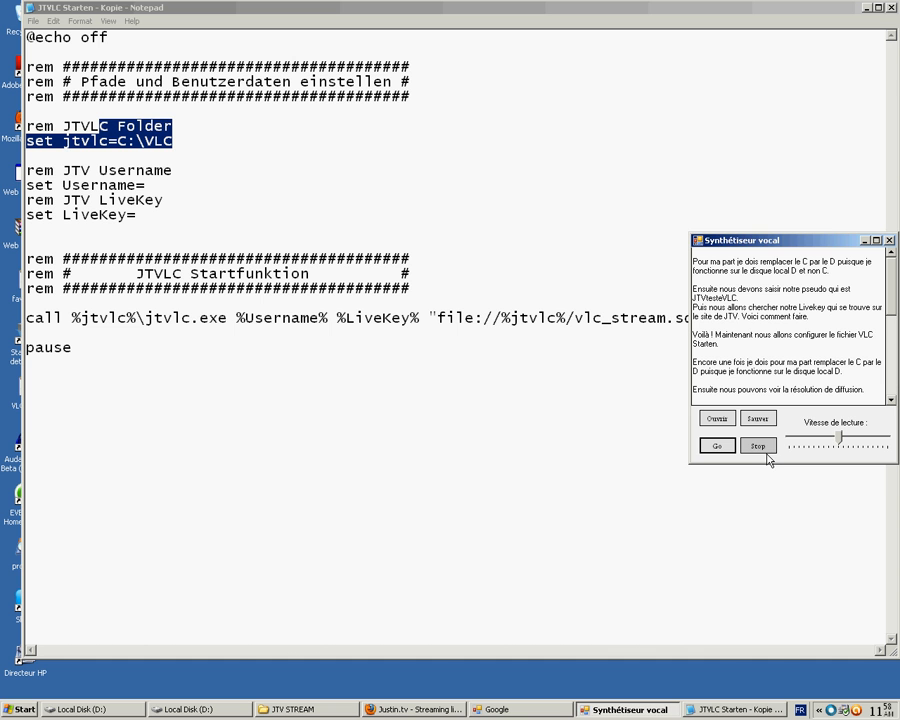
{"action": "left_click", "coordinate": [766, 449]}
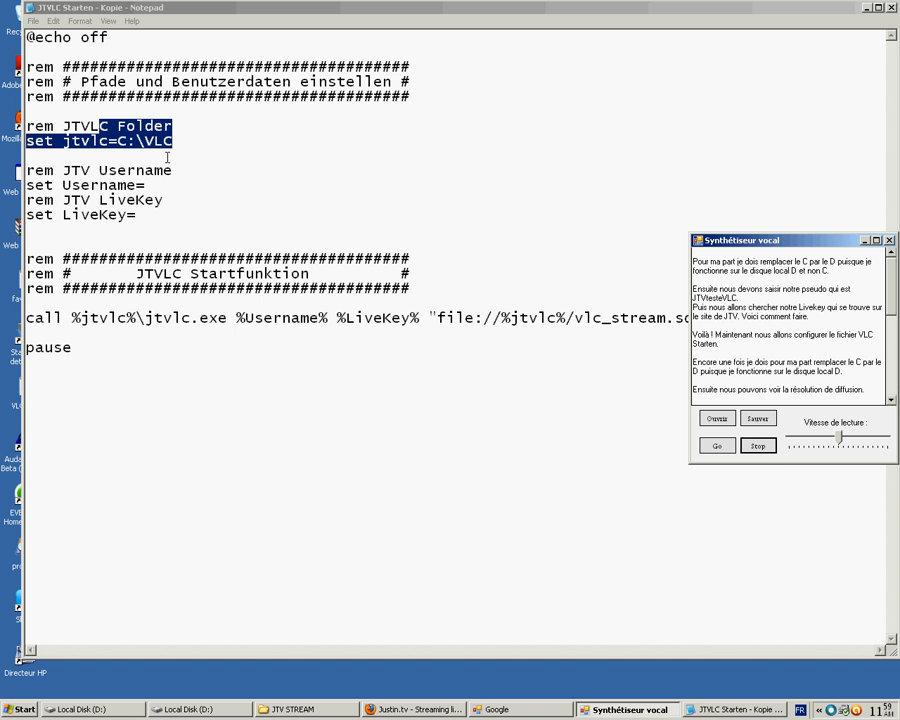
- Change the drive letter in the jtvlc path of the JTVLC Starten - Kopie batch file to D
{"action": "left_click", "coordinate": [124, 141]}
{"action": "key", "text": "BackSpace"}
{"action": "type", "text": "D"}
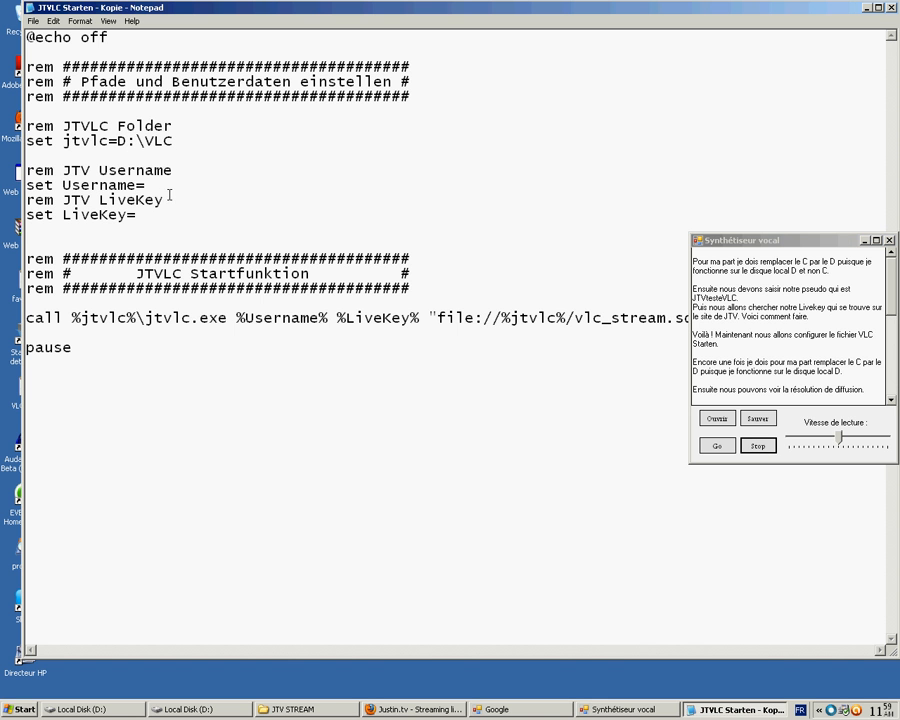
- Highlight the JTV Username lines, remove the already read script sentence and read aloud the one about entering the username
{"action": "left_click_drag", "start_coordinate": [99, 170], "coordinate": [146, 186]}
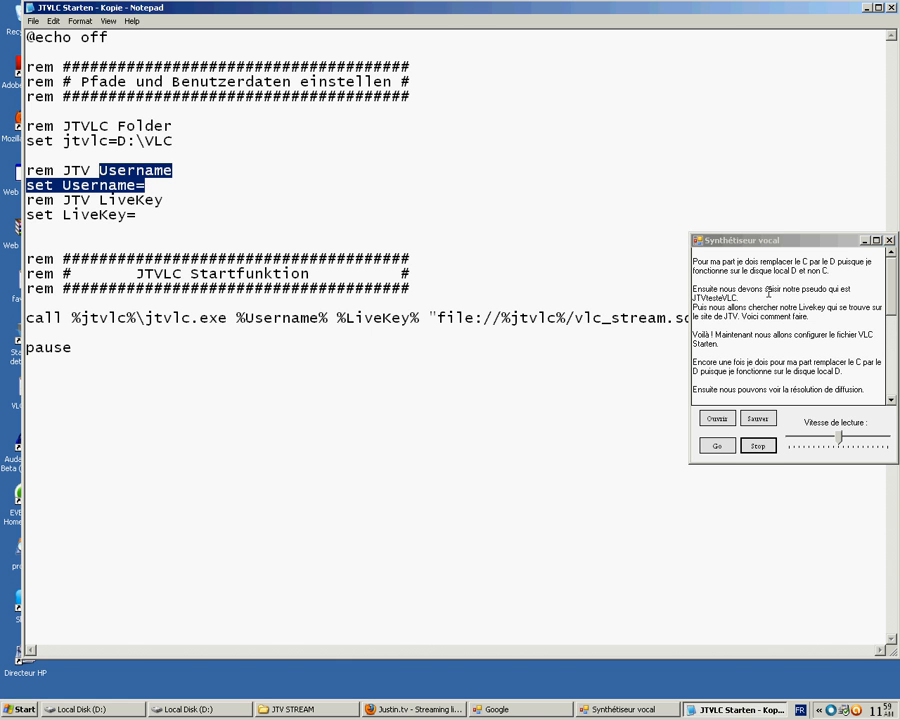
{"action": "left_click_drag", "start_coordinate": [829, 271], "coordinate": [708, 252]}
{"action": "key", "text": "Delete"}
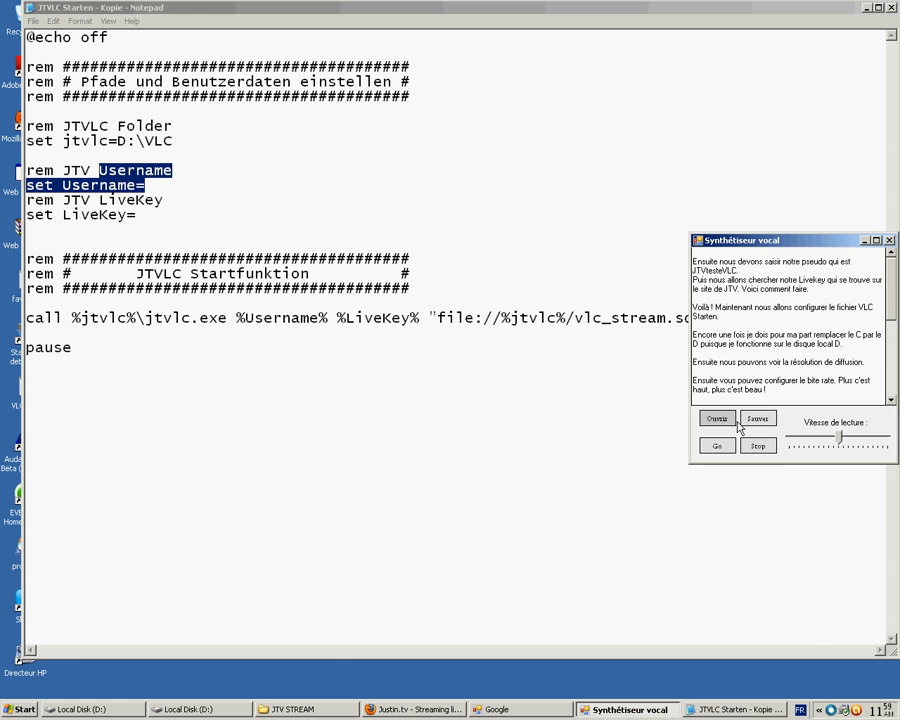
{"action": "left_click", "coordinate": [726, 450]}
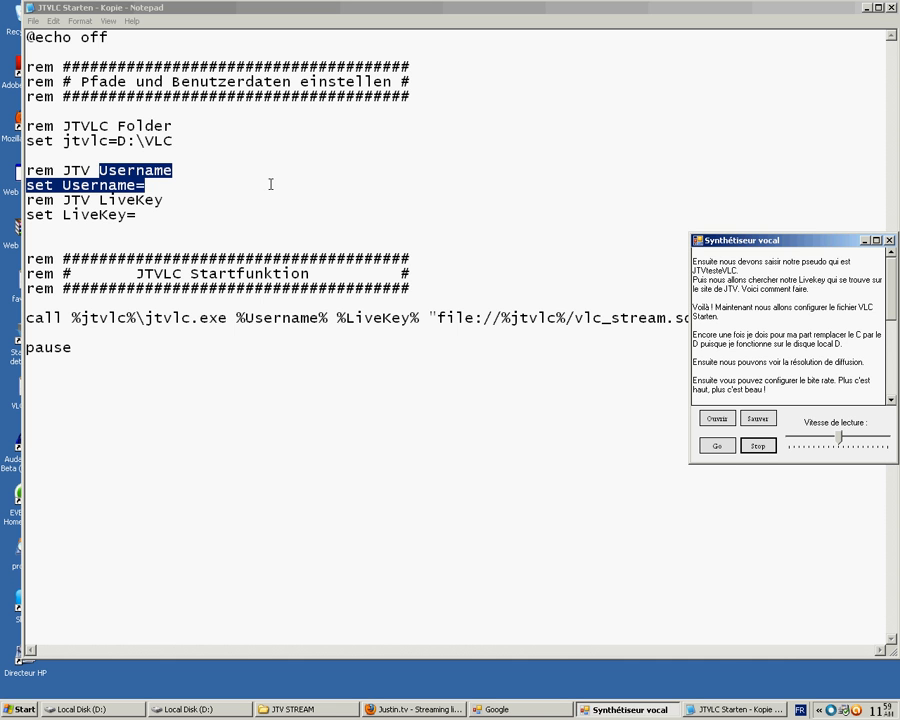
- Set the Username value in the batch file to jtvtestevlc
{"action": "left_click", "coordinate": [215, 190]}
{"action": "type", "text": "jtv"}
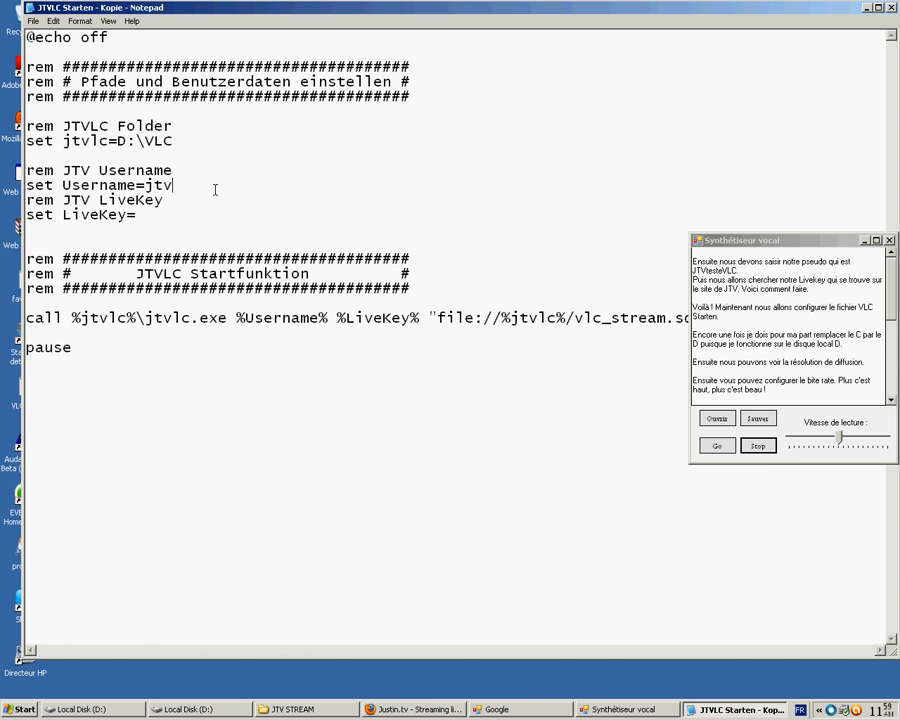
{"action": "type", "text": "testevlc"}
- Replace the read script sentence with "Attention aux majuscules. Il ne faut pas de majuscule !" and read it aloud
{"action": "type", "text": "Atten"}
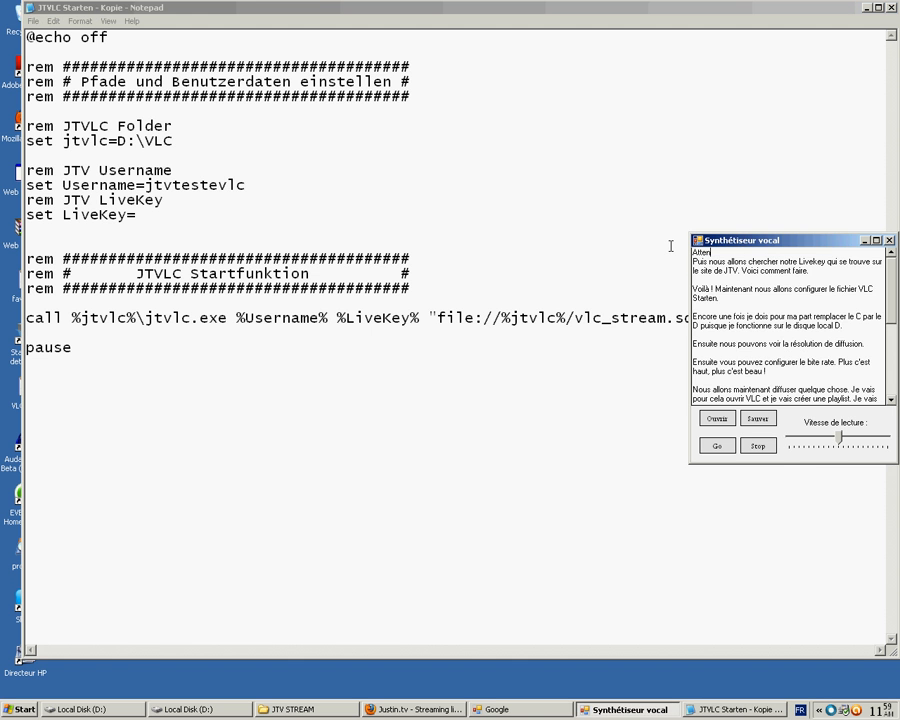
{"action": "type", "text": "tion aux majuscules. Il ne faut pas de majuscule !"}
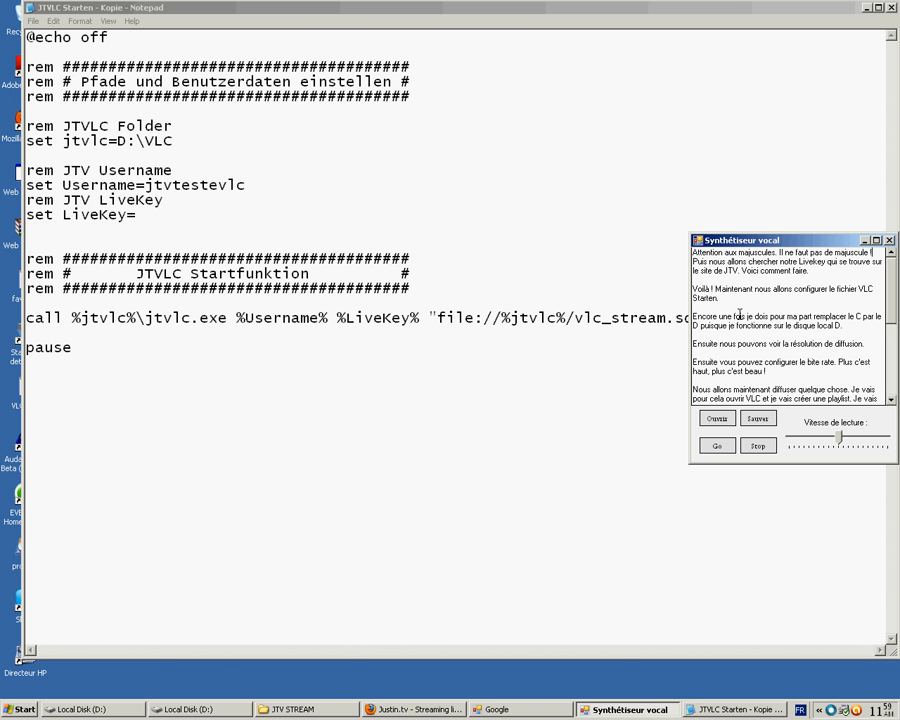
{"action": "left_click", "coordinate": [722, 447]}
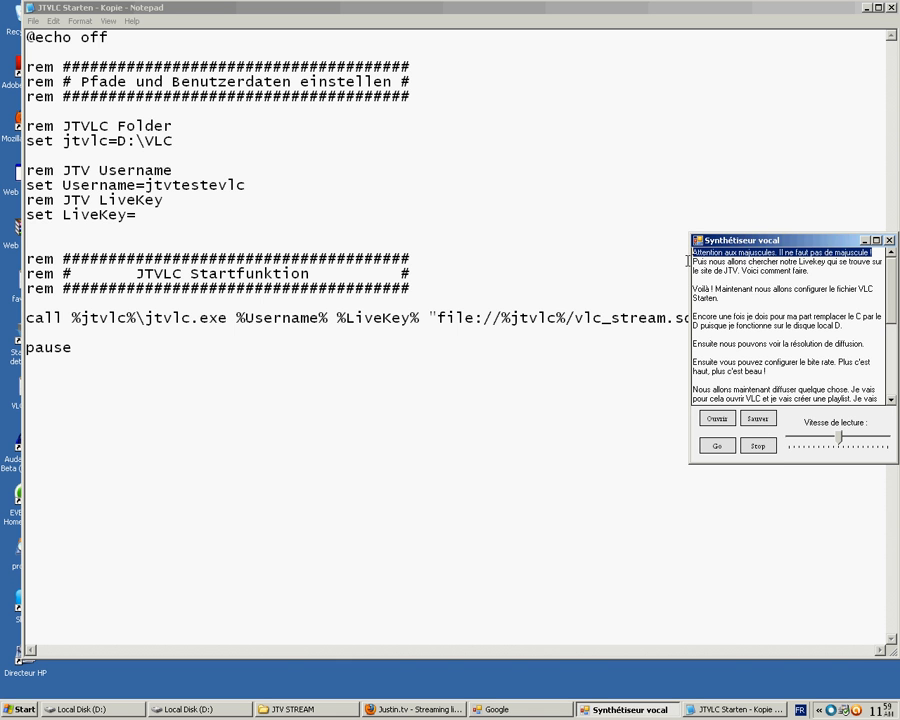
- Highlight the JTV LiveKey lines and read aloud the script sentence about finding the Livekey on the JTV site
{"action": "left_click_drag", "start_coordinate": [136, 215], "coordinate": [104, 204]}
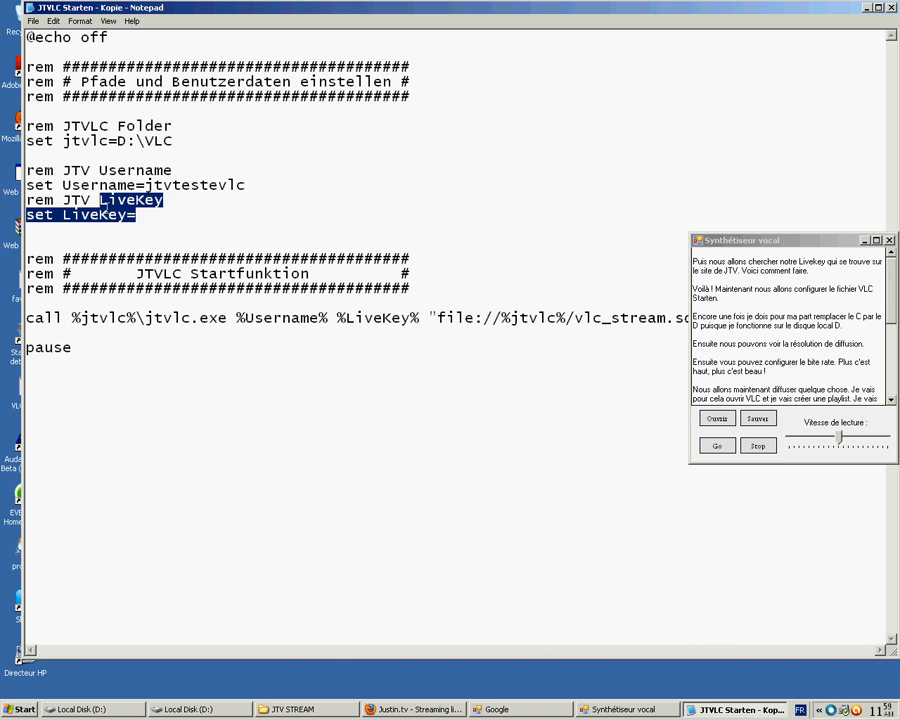
{"action": "left_click", "coordinate": [717, 446]}
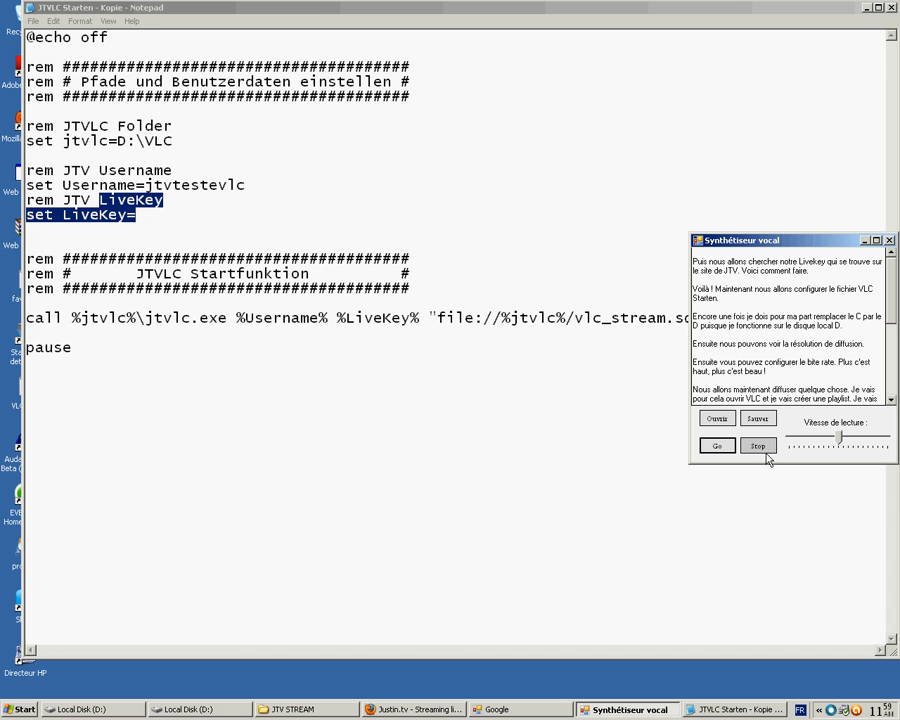
{"action": "left_click", "coordinate": [766, 449]}
- Switch to Firefox and open the Other page of Justin.tv's additional streaming options
{"action": "key", "text": "alt+Tab"}
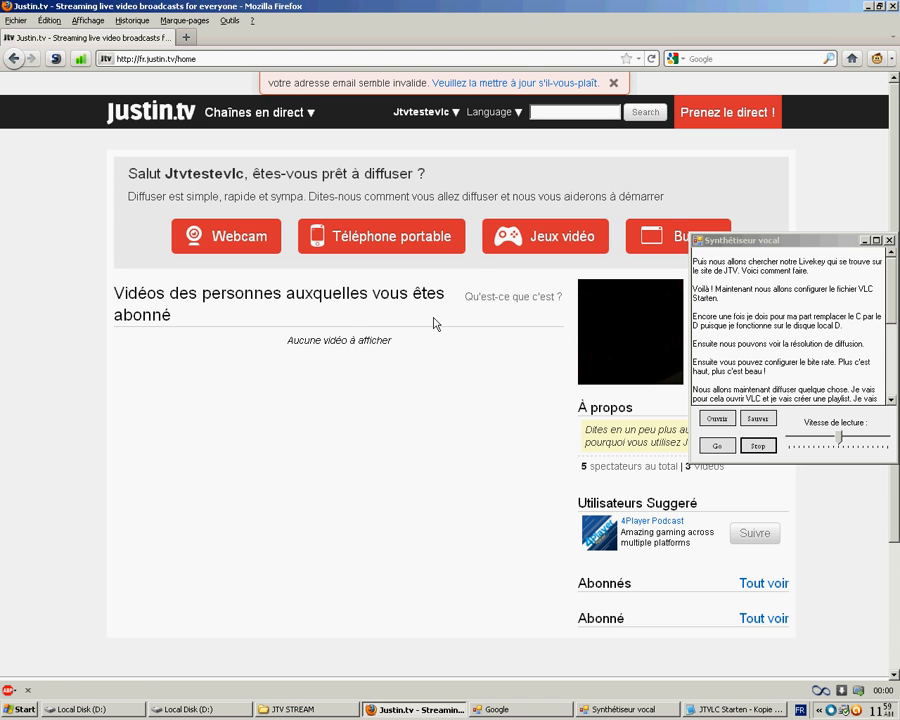
{"action": "left_click", "coordinate": [735, 127]}
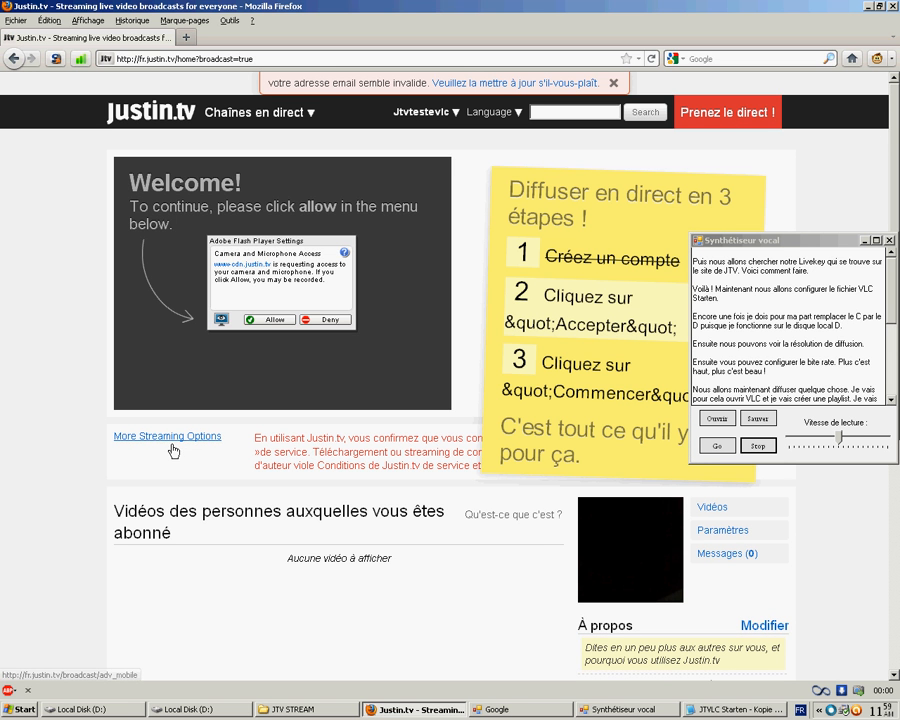
{"action": "left_click", "coordinate": [174, 451]}
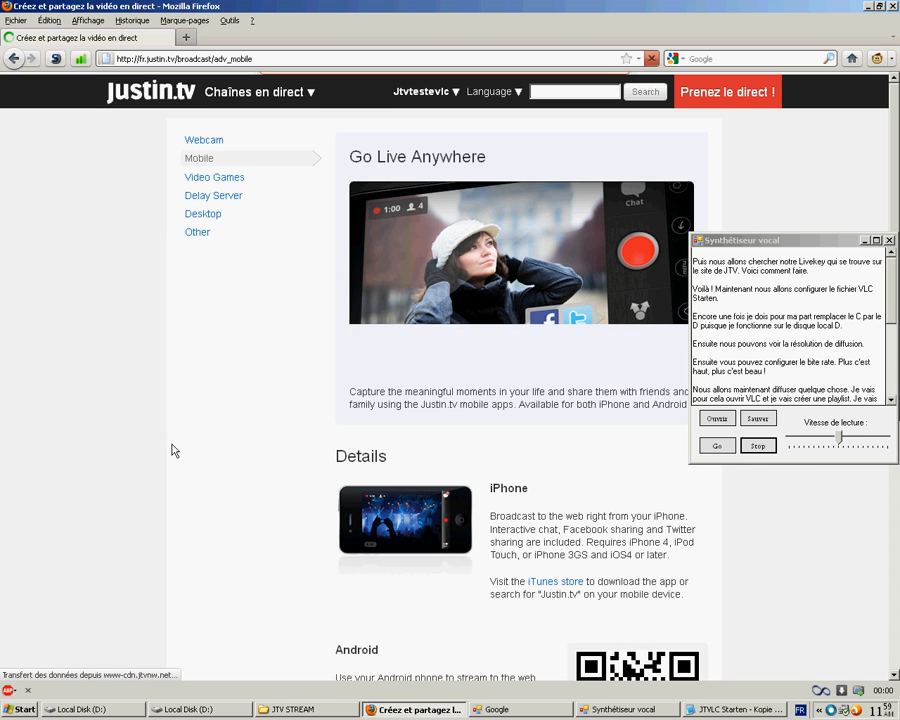
{"action": "left_click", "coordinate": [201, 258]}
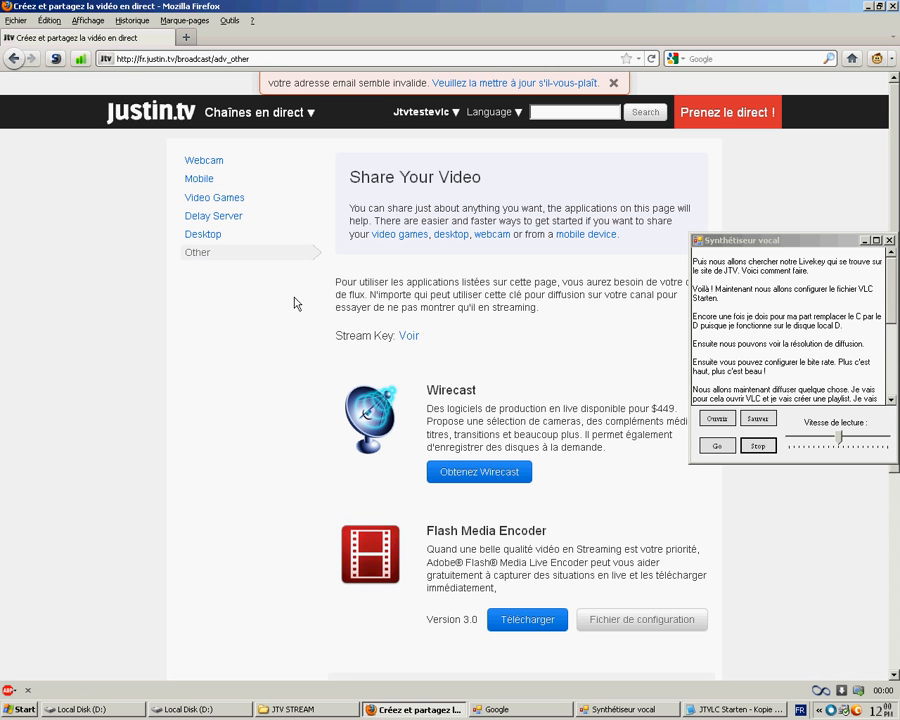
- Highlight the Stream Key line and read aloud the new script sentence "Je vous montre ma key pour le test, ce n'est pas grave"
{"action": "double_click", "coordinate": [350, 337]}
{"action": "left_click_drag", "start_coordinate": [400, 344], "coordinate": [420, 338]}
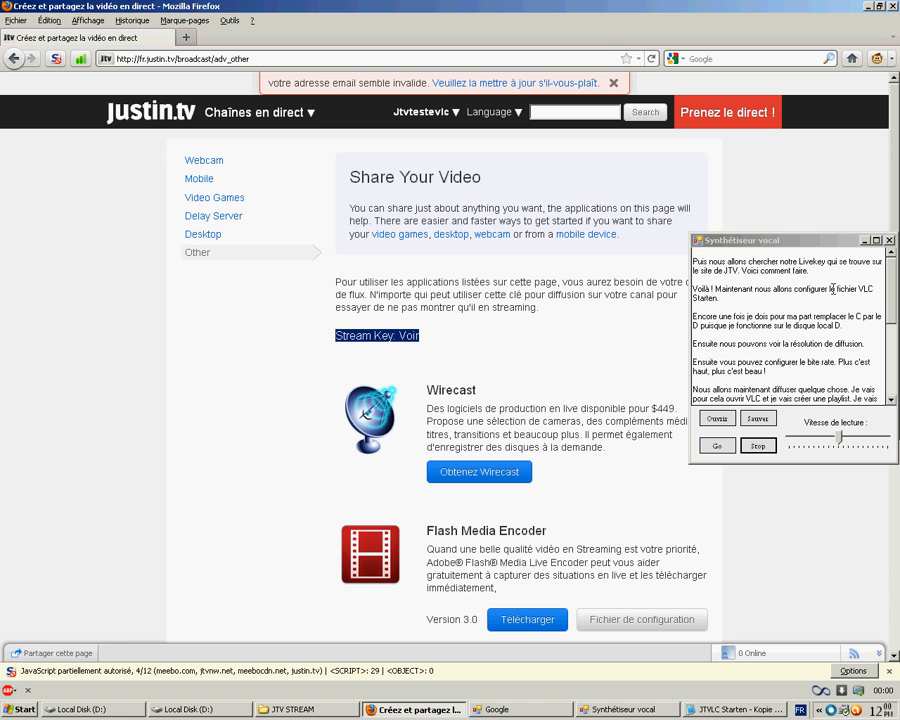
{"action": "left_click_drag", "start_coordinate": [808, 270], "coordinate": [672, 254]}
{"action": "type", "text": "Je vous "}
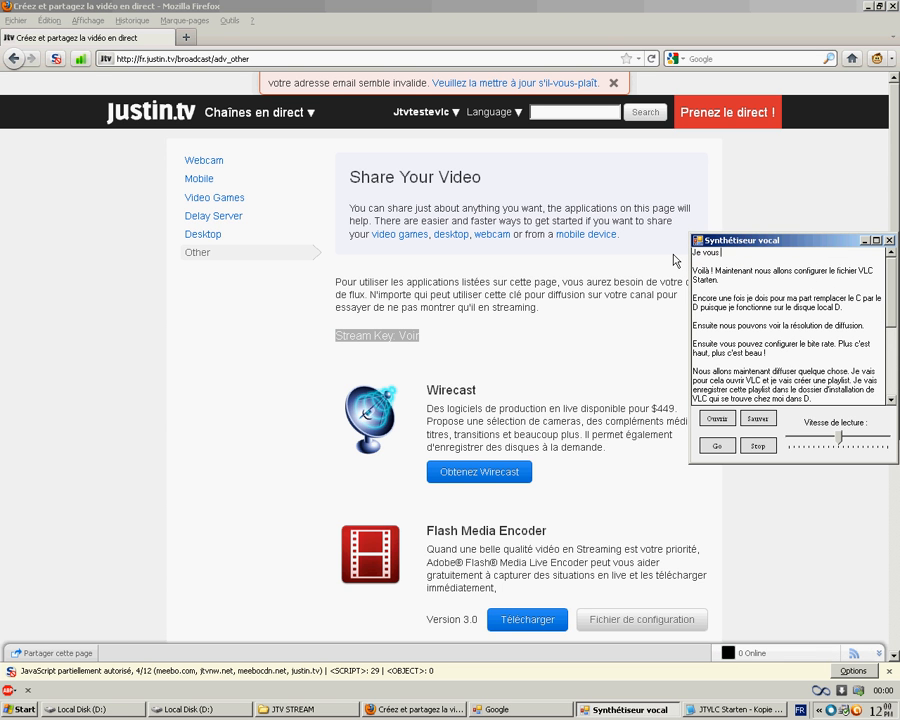
{"action": "type", "text": "montre ma key pour le test, ce n'est as grave"}
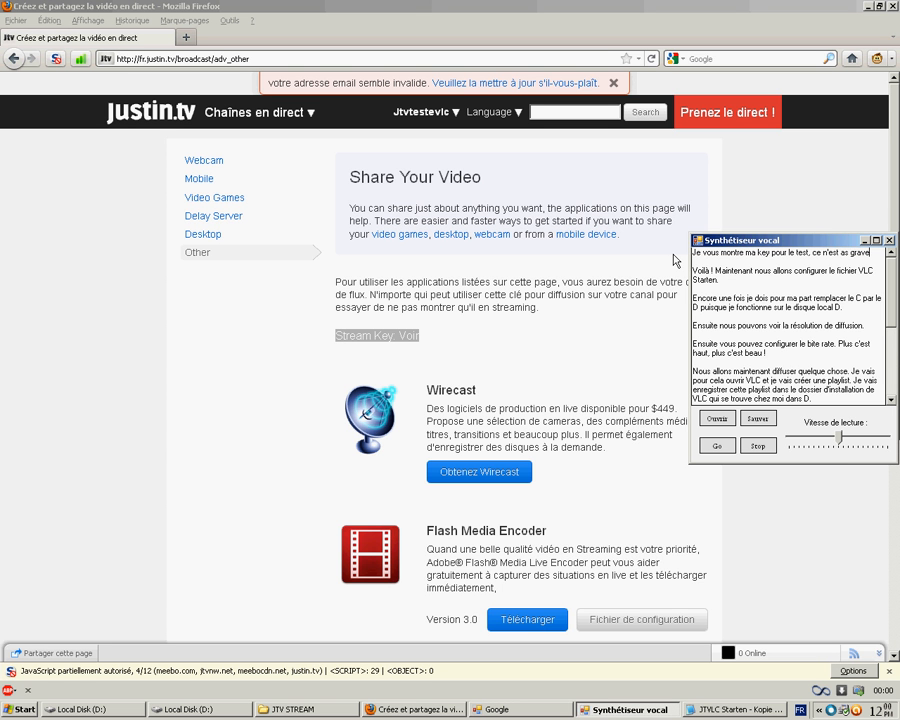
{"action": "type", "text": "p"}
{"action": "left_click", "coordinate": [731, 451]}
- Reveal the channel's stream key on the Justin.tv page and copy it
{"action": "left_click", "coordinate": [447, 350]}
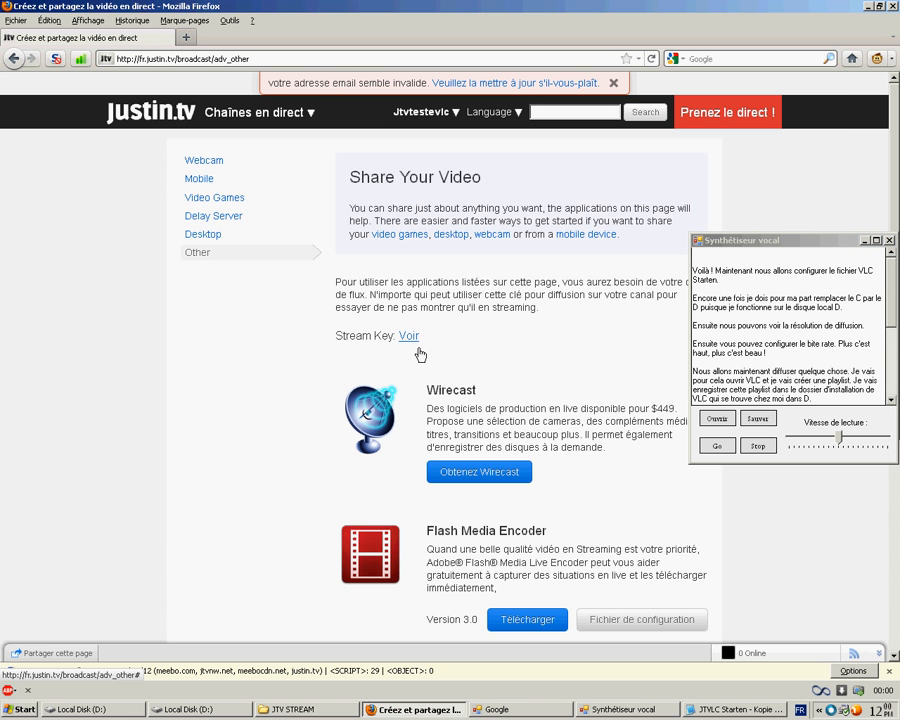
{"action": "left_click", "coordinate": [419, 349]}
{"action": "left_click_drag", "start_coordinate": [406, 342], "coordinate": [673, 352]}
{"action": "right_click", "coordinate": [630, 341]}
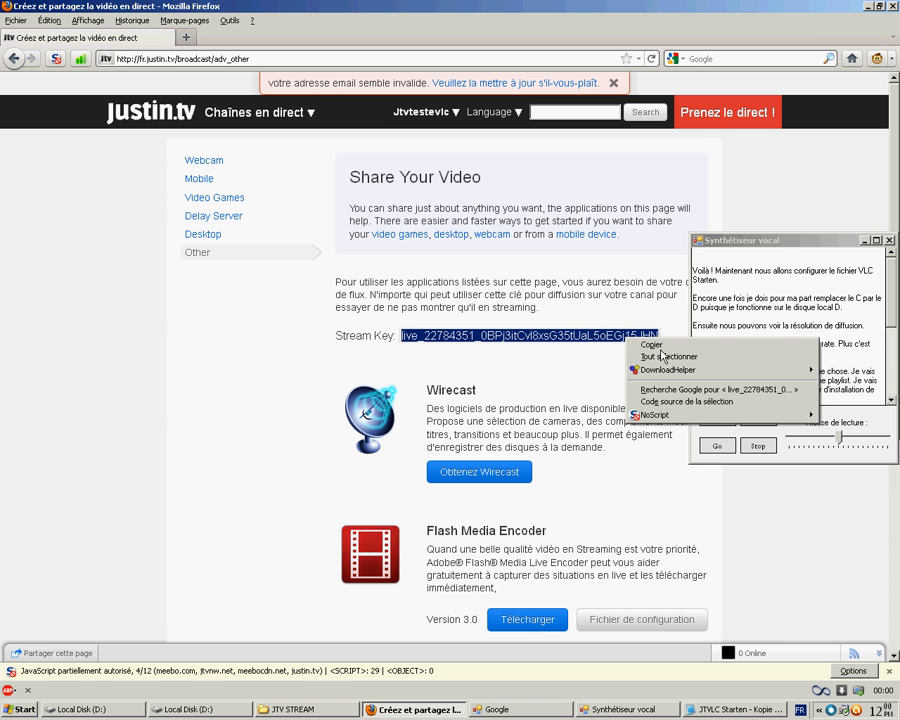
{"action": "left_click", "coordinate": [652, 344]}
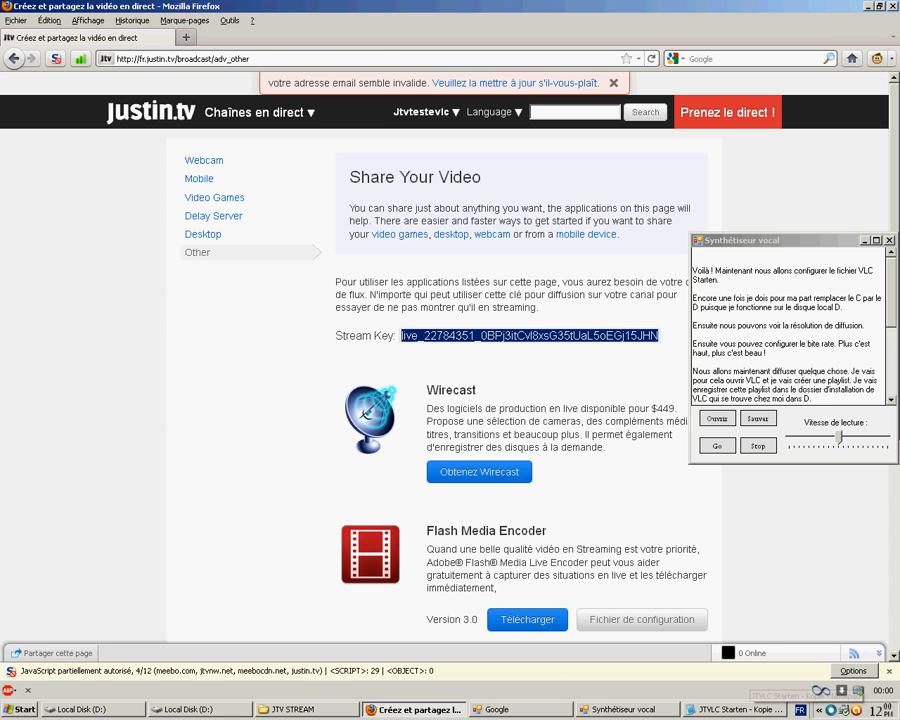
- Paste the copied stream key as the LiveKey value in the JTVLC Starten - Kopie batch file
{"action": "left_click", "coordinate": [735, 709]}
{"action": "left_click", "coordinate": [181, 231]}
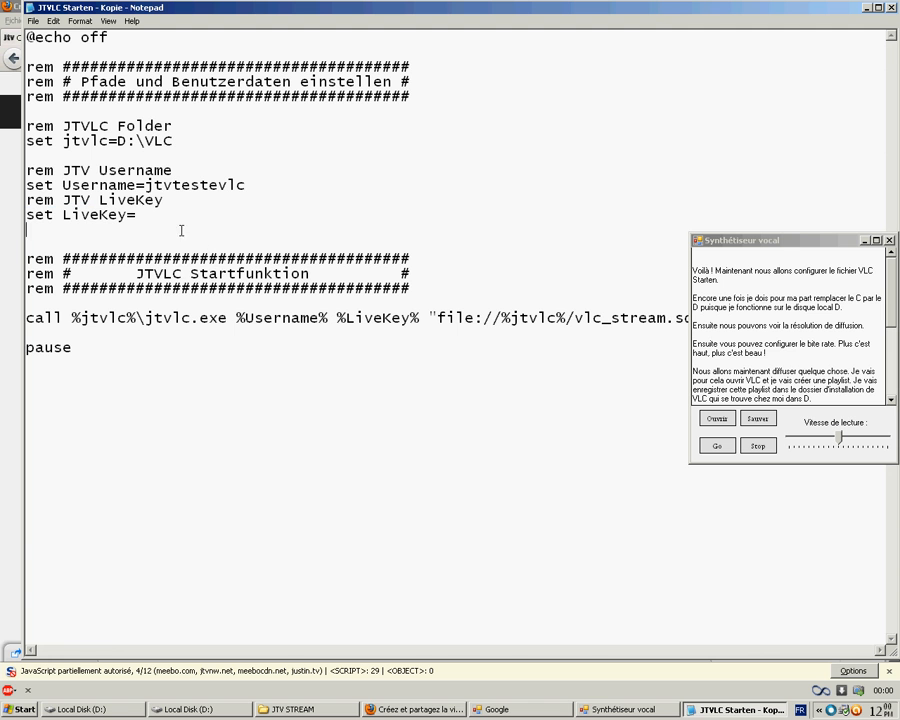
{"action": "left_click", "coordinate": [163, 214]}
{"action": "right_click", "coordinate": [160, 212]}
{"action": "left_click", "coordinate": [182, 258]}
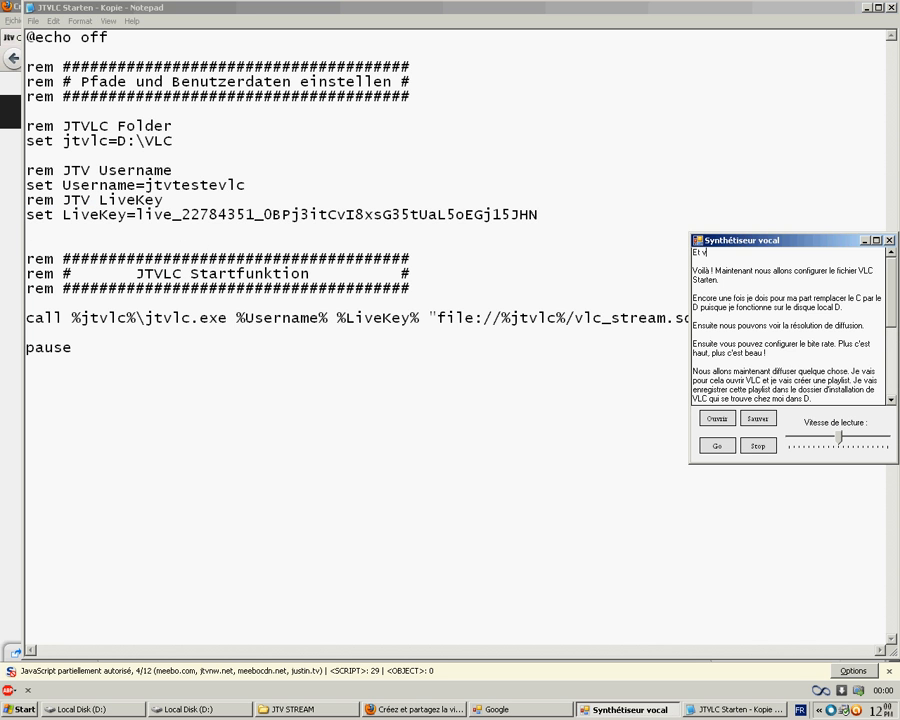
- Read aloud "Et voila" and close the JTVLC Starten - Kopie batch file, saving its changes
{"action": "left_click", "coordinate": [758, 445]}
{"action": "key", "text": "alt+F4"}
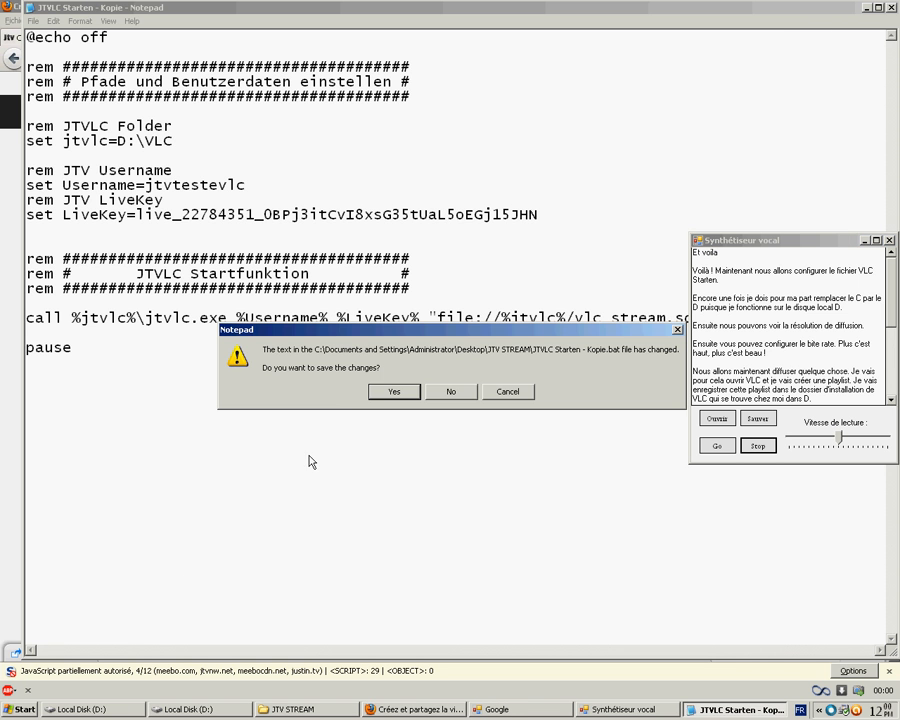
{"action": "left_click", "coordinate": [393, 394]}
- Minimize Firefox and read aloud the script sentence reworded as "maintenant nous allons configurer le fichier VLC Starten."
{"action": "left_click", "coordinate": [590, 345]}
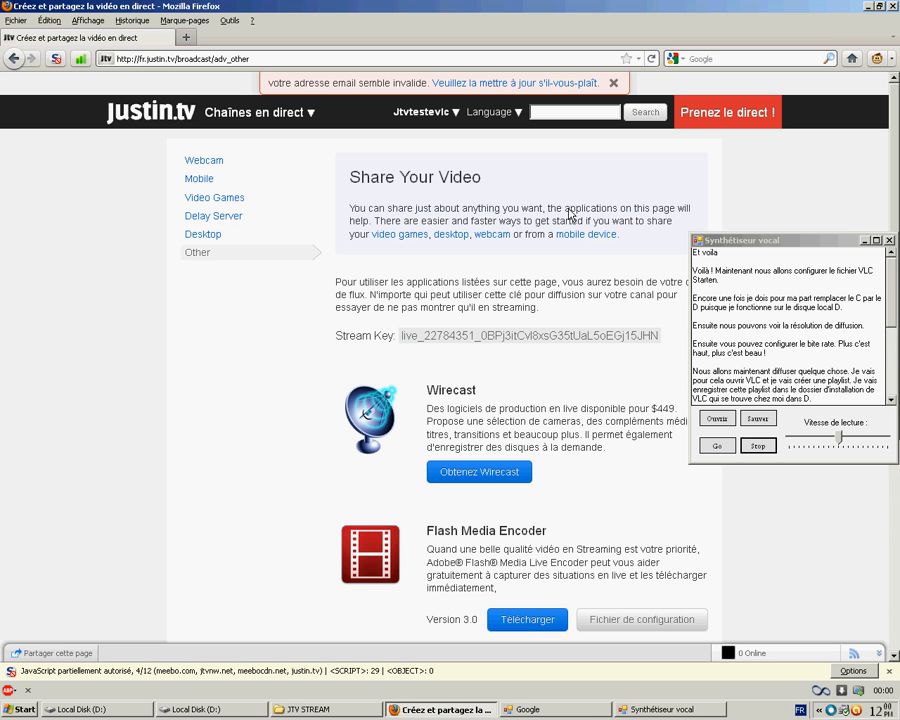
{"action": "left_click", "coordinate": [868, 7]}
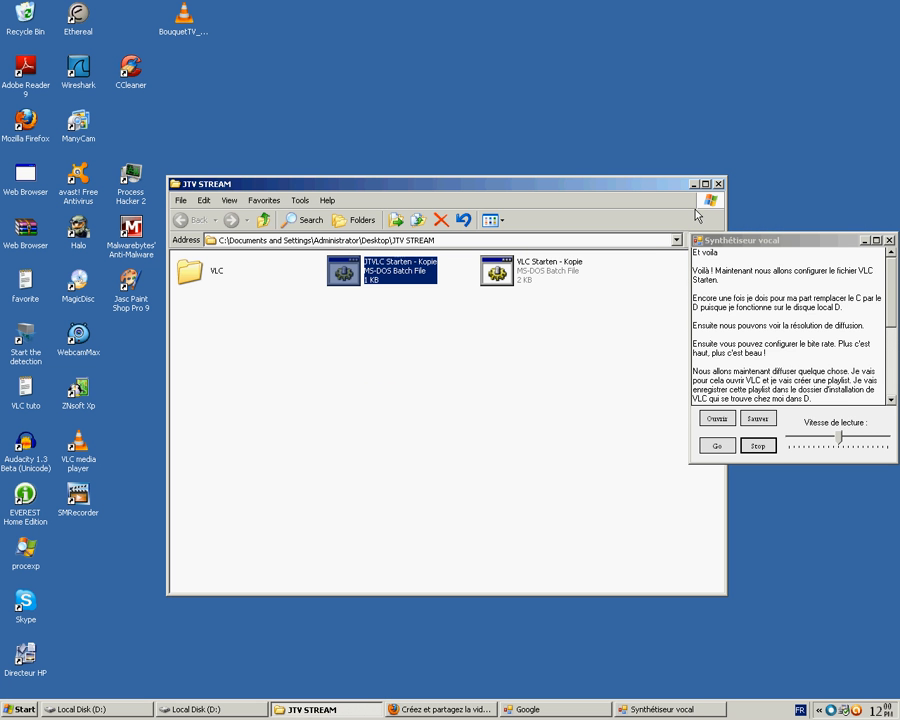
{"action": "left_click", "coordinate": [745, 272]}
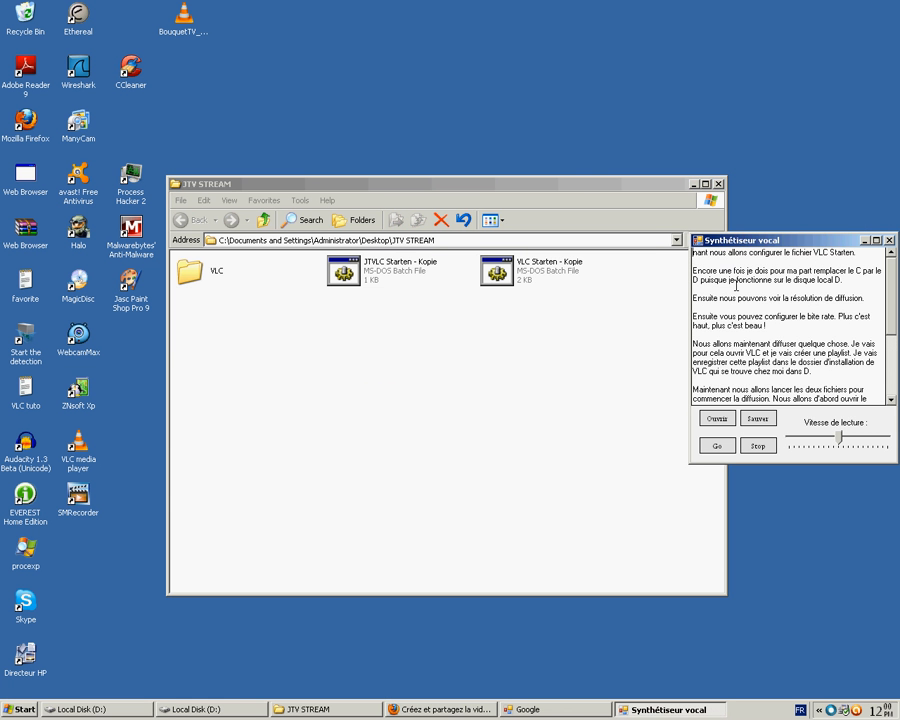
{"action": "left_click", "coordinate": [711, 252]}
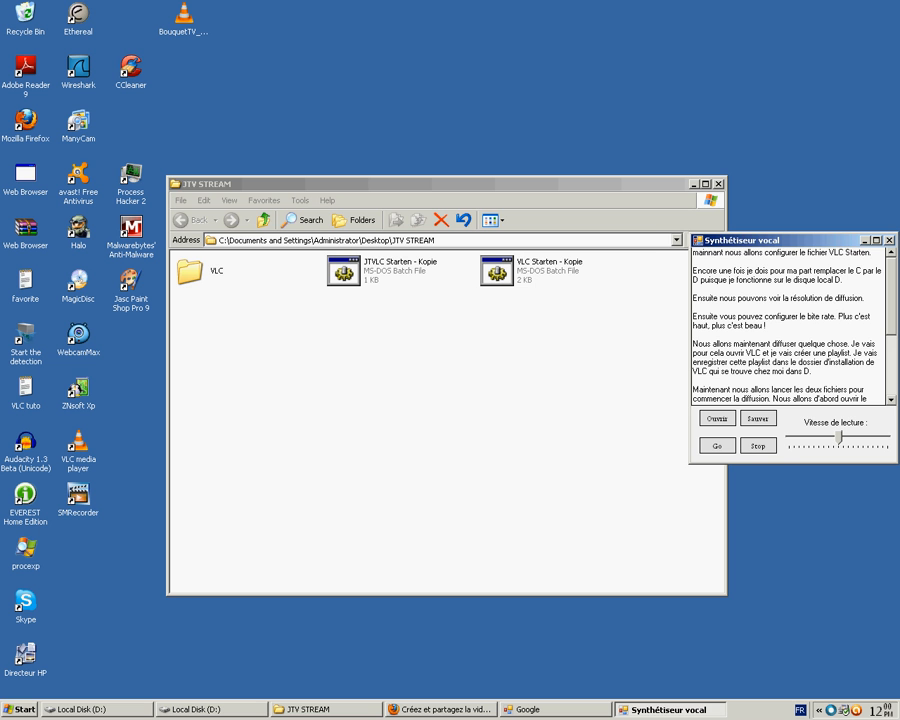
{"action": "type", "text": "te"}
{"action": "left_click", "coordinate": [734, 447]}
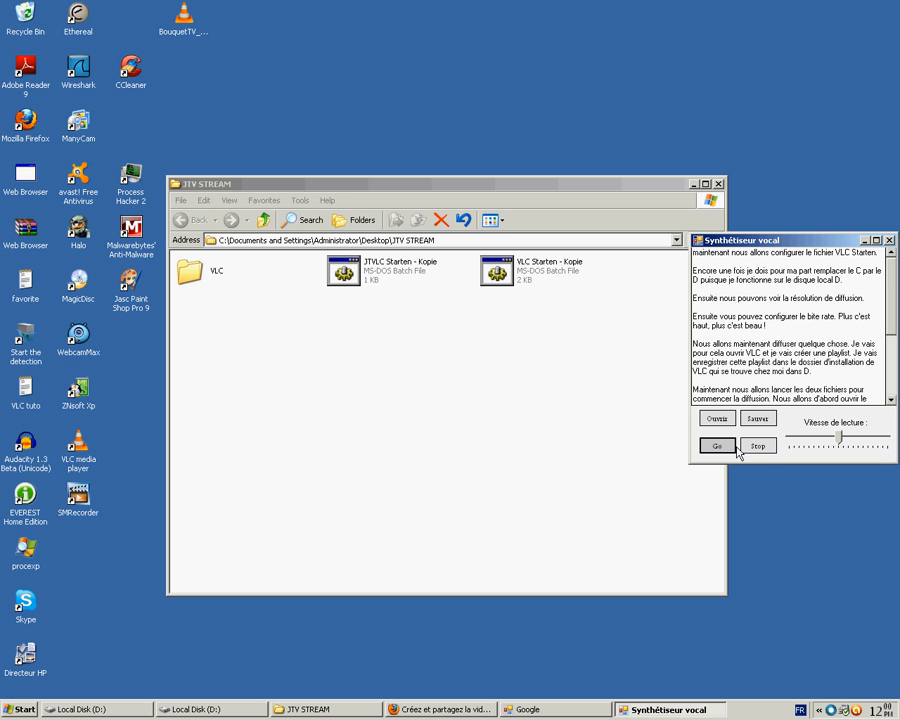
{"action": "left_click", "coordinate": [758, 447]}
- Open the VLC Starten - Kopie batch file from the JTV STREAM folder for editing in Notepad
{"action": "left_click", "coordinate": [542, 351]}
{"action": "left_click", "coordinate": [551, 280]}
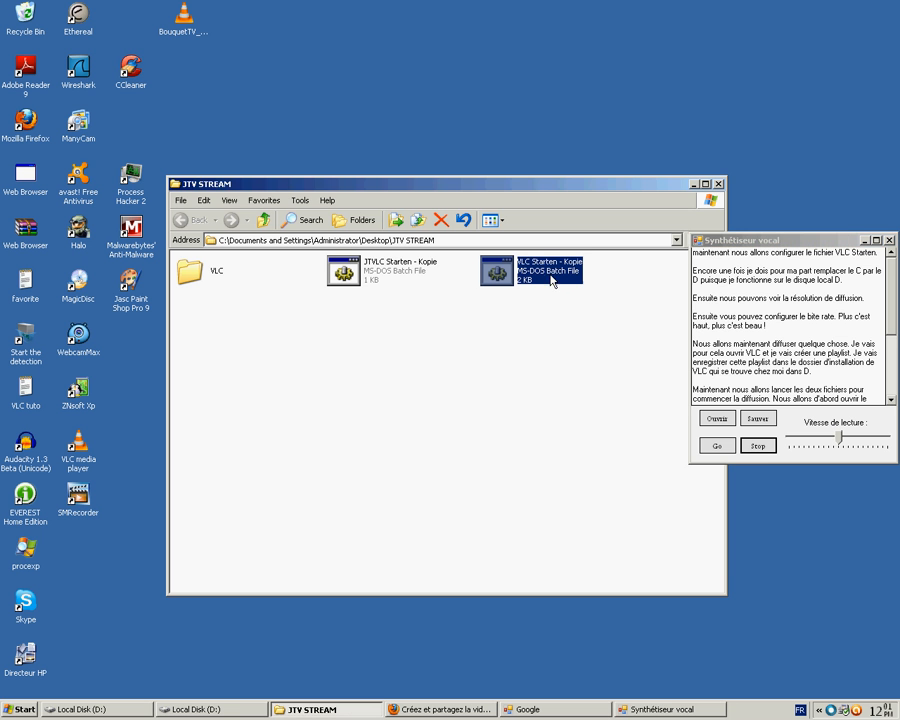
{"action": "right_click", "coordinate": [543, 272]}
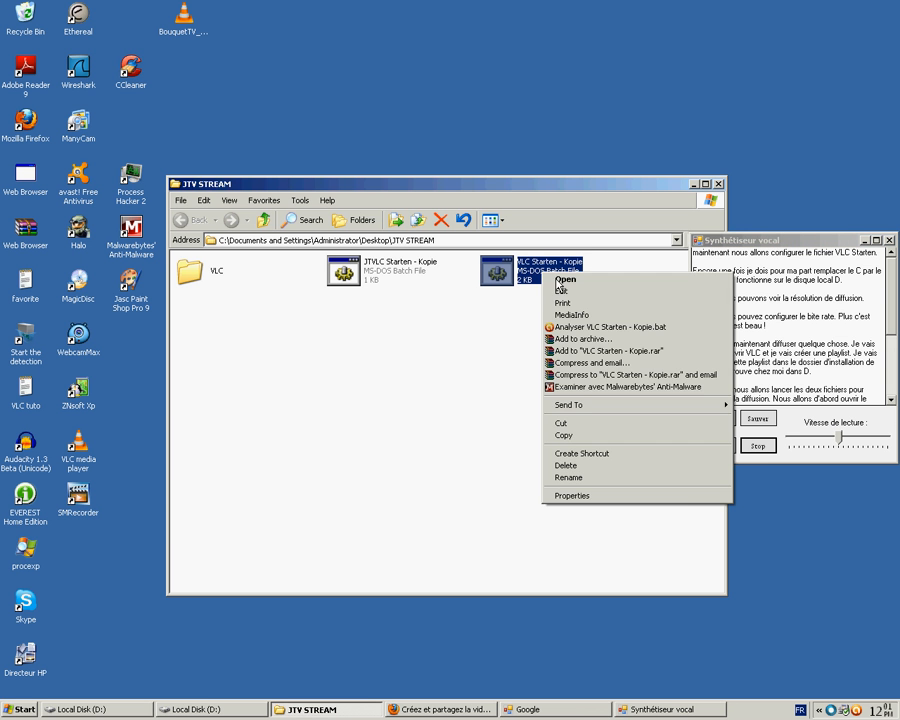
{"action": "left_click", "coordinate": [566, 291]}
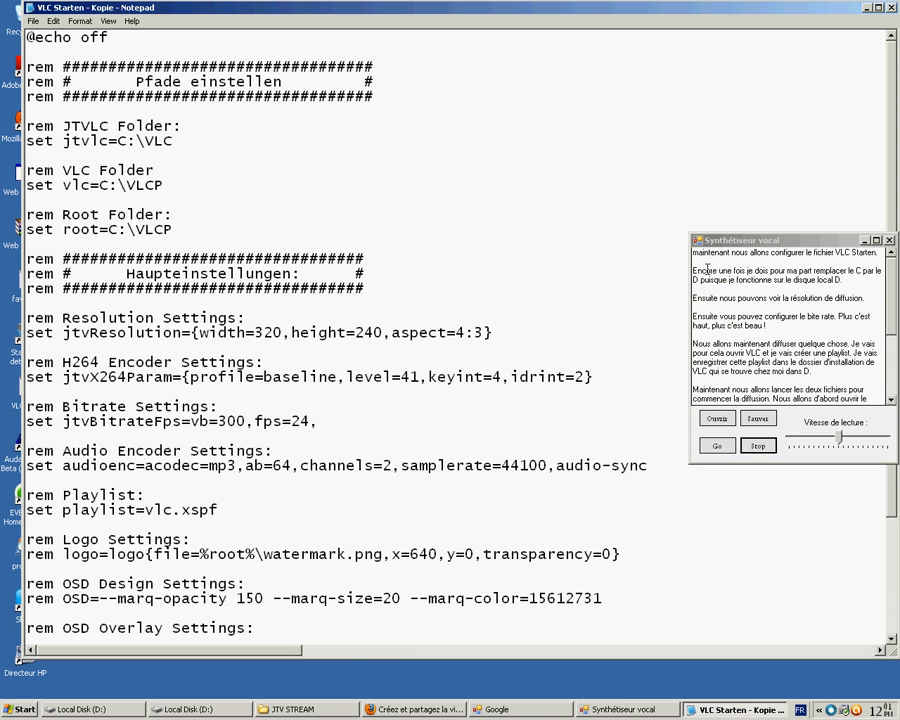
- Highlight the JTVLC, VLC and Root folder path lines and read aloud the script sentence about replacing C with D again
{"action": "left_click", "coordinate": [175, 229]}
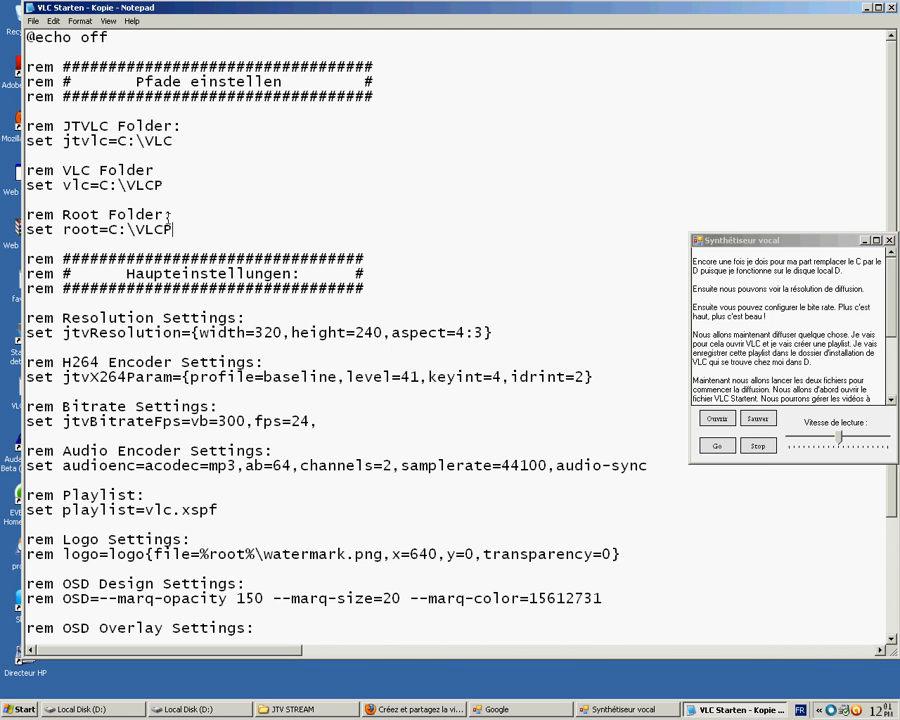
{"action": "left_click_drag", "start_coordinate": [172, 229], "coordinate": [26, 126]}
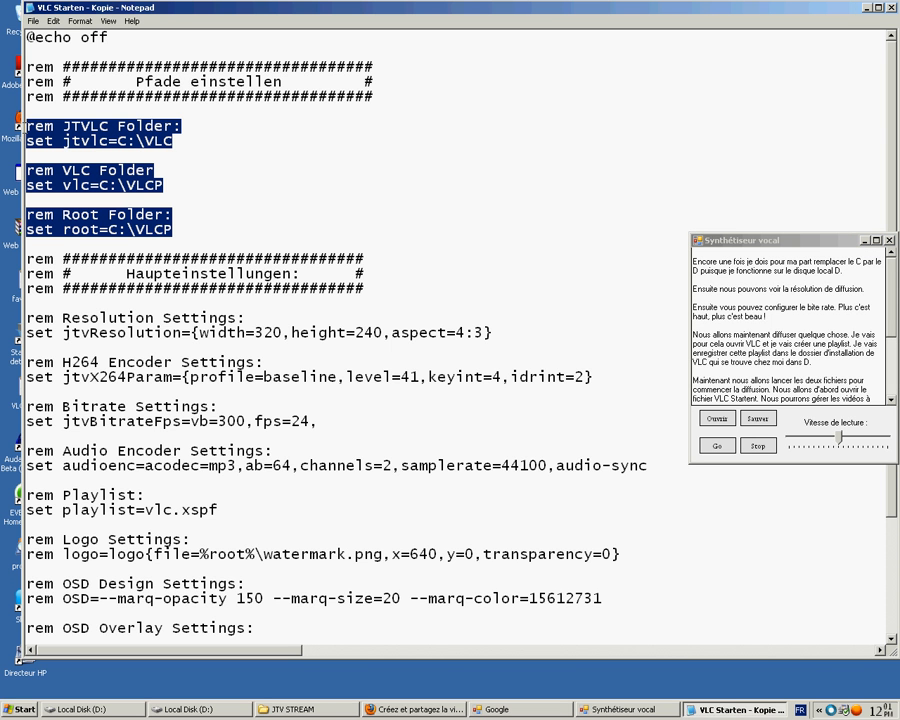
{"action": "left_click", "coordinate": [766, 453]}
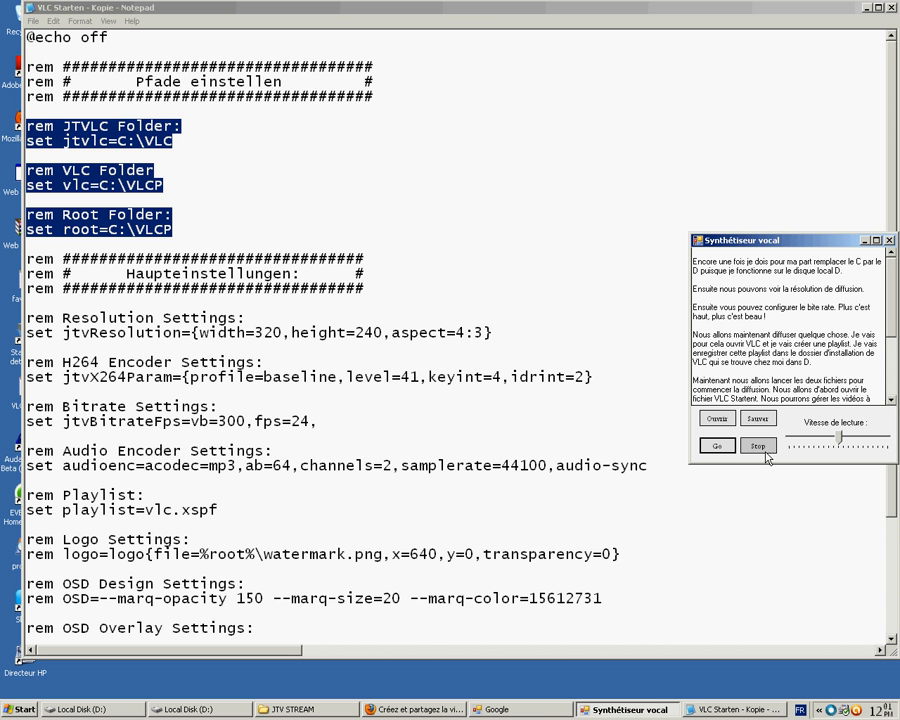
{"action": "left_click", "coordinate": [766, 453]}
- Change the drive letter to D in the JTVLC, VLC and Root folder paths of the VLC Starten batch file
{"action": "left_click", "coordinate": [129, 148]}
{"action": "key", "text": "BackSpace"}
{"action": "type", "text": "D"}
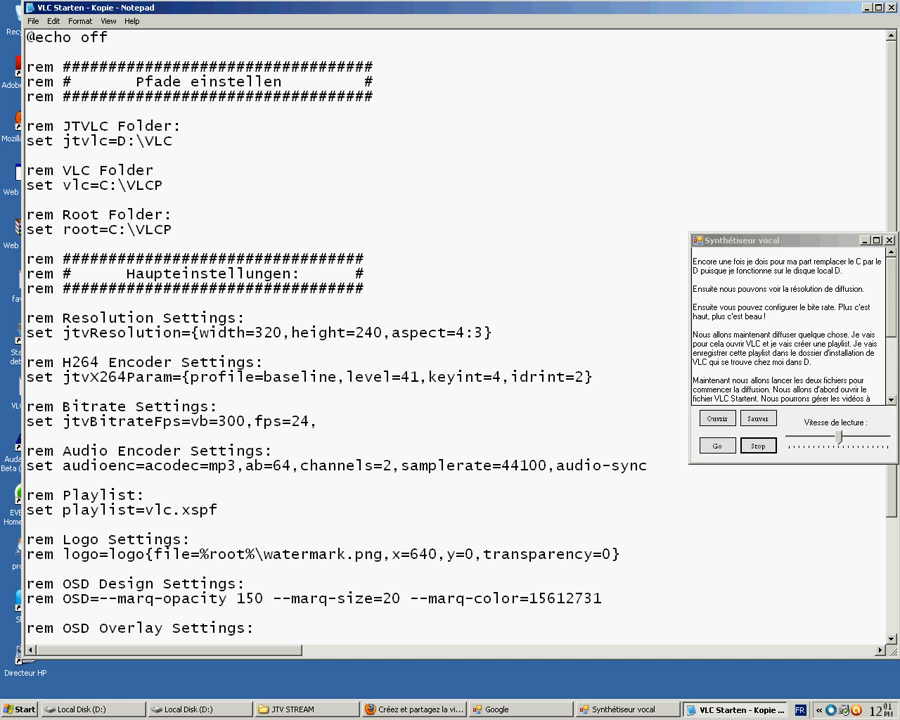
{"action": "left_click", "coordinate": [115, 186]}
{"action": "key", "text": "BackSpace"}
{"action": "type", "text": "D"}
{"action": "left_click", "coordinate": [121, 230]}
{"action": "key", "text": "BackSpace"}
{"action": "type", "text": "D"}
- Highlight the width and height values in the resolution settings and read aloud the script sentence about the broadcast resolution
{"action": "left_click_drag", "start_coordinate": [198, 332], "coordinate": [383, 335]}
{"action": "left_click", "coordinate": [858, 287]}
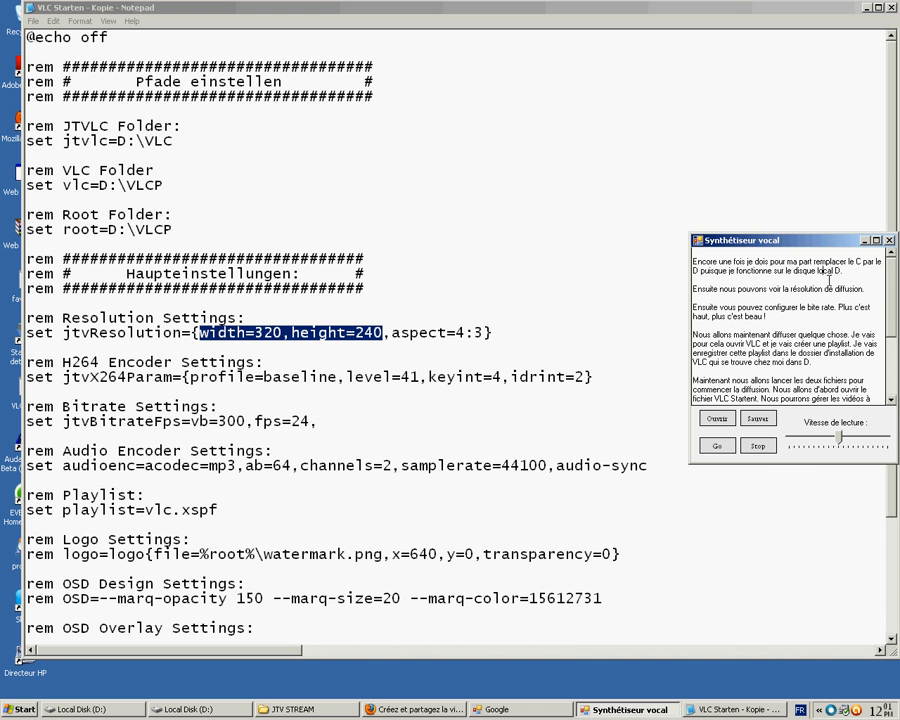
{"action": "left_click", "coordinate": [757, 448]}
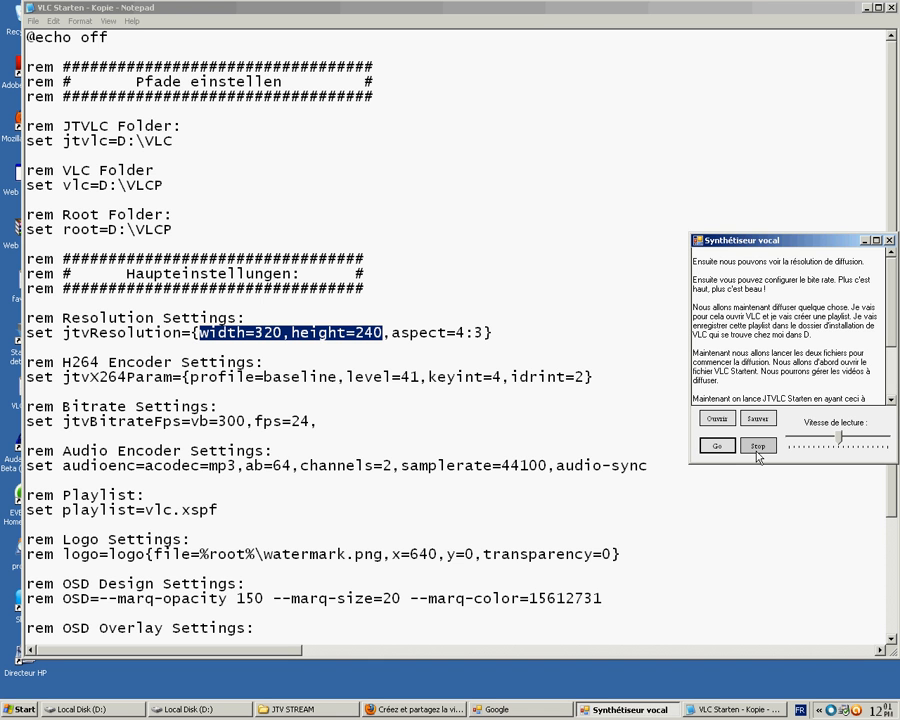
{"action": "left_click", "coordinate": [290, 338]}
{"action": "double_click", "coordinate": [268, 334]}
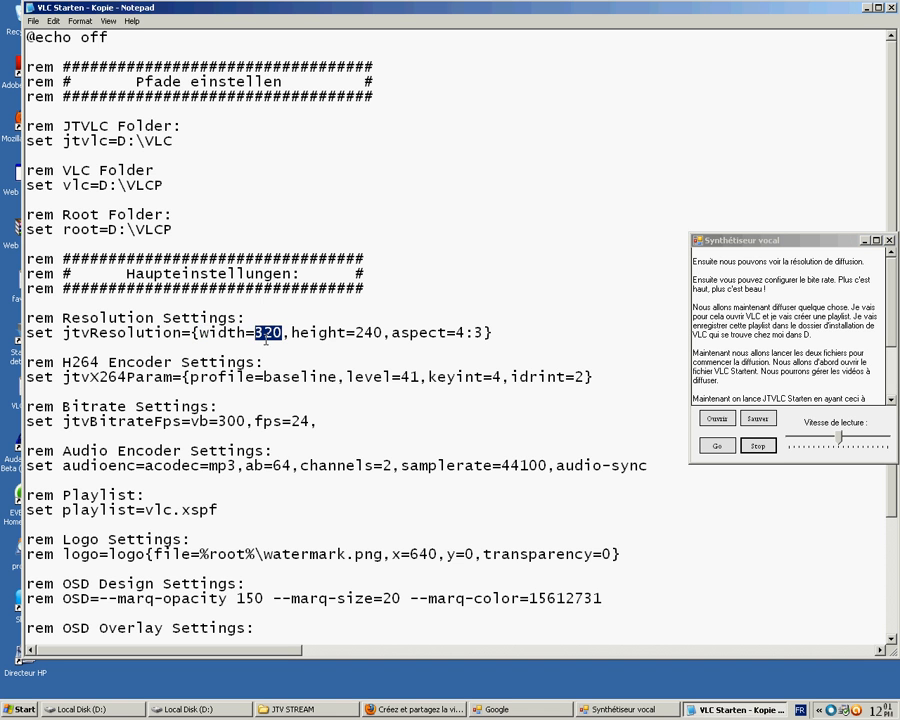
{"action": "double_click", "coordinate": [364, 334]}
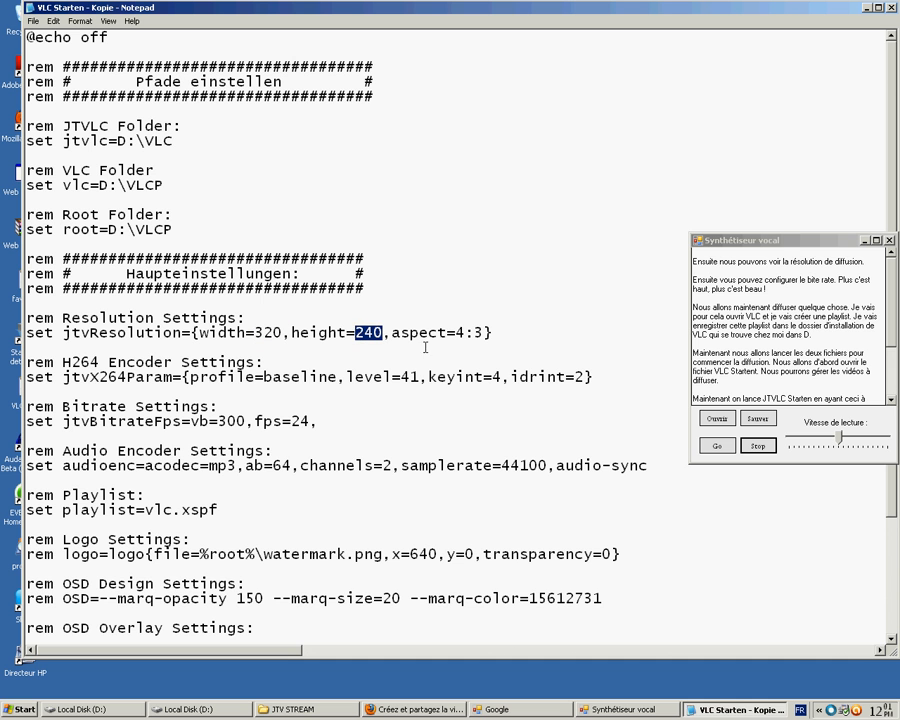
{"action": "left_click", "coordinate": [385, 349]}
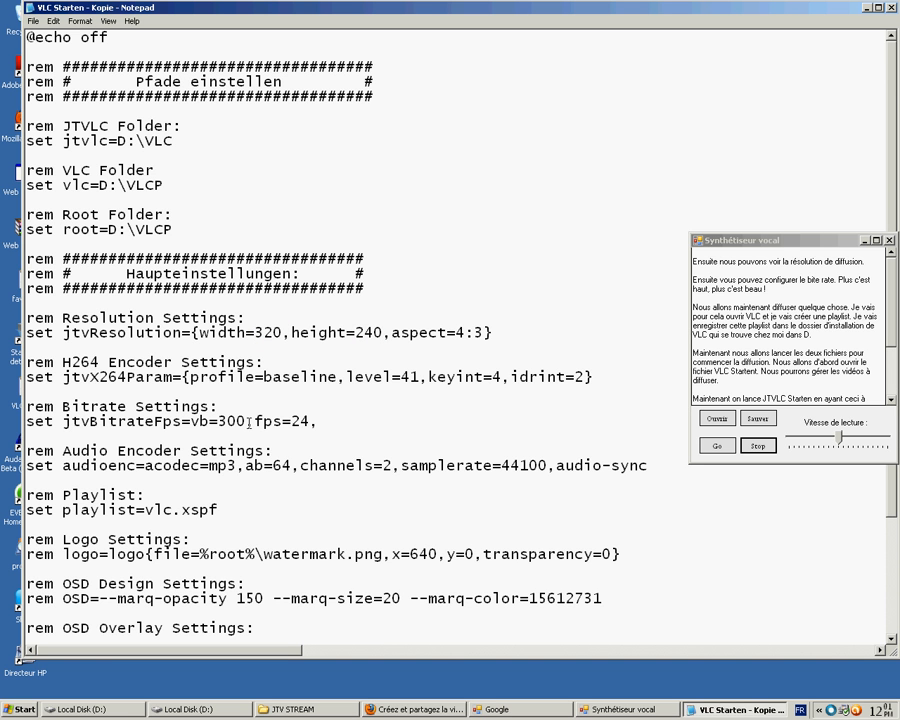
- Highlight the bitrate setting and read aloud the script sentence about configuring the bit rate
{"action": "left_click_drag", "start_coordinate": [246, 421], "coordinate": [90, 423]}
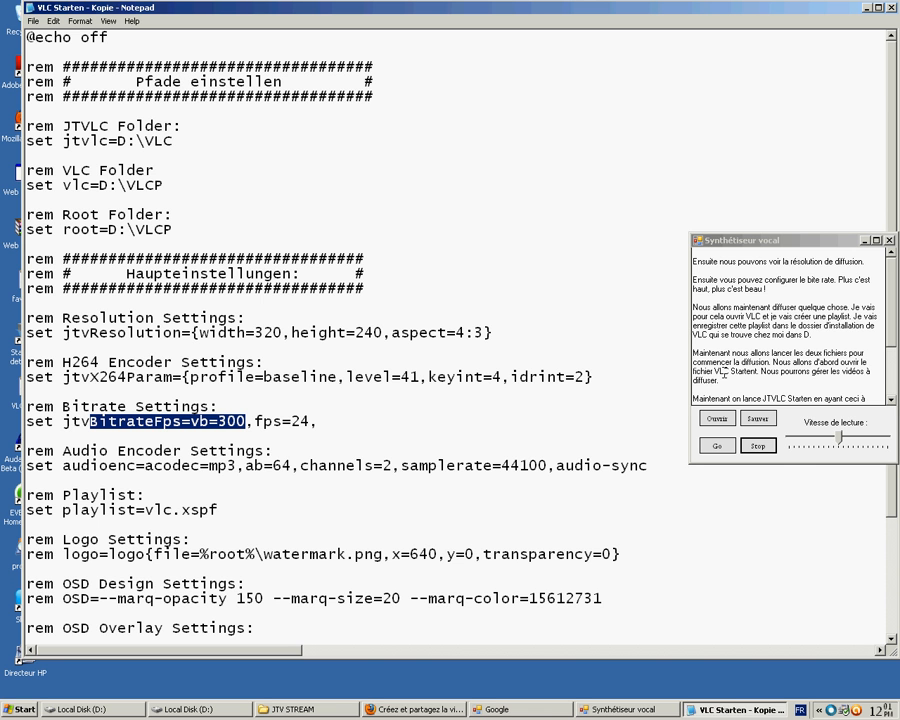
{"action": "left_click", "coordinate": [766, 280]}
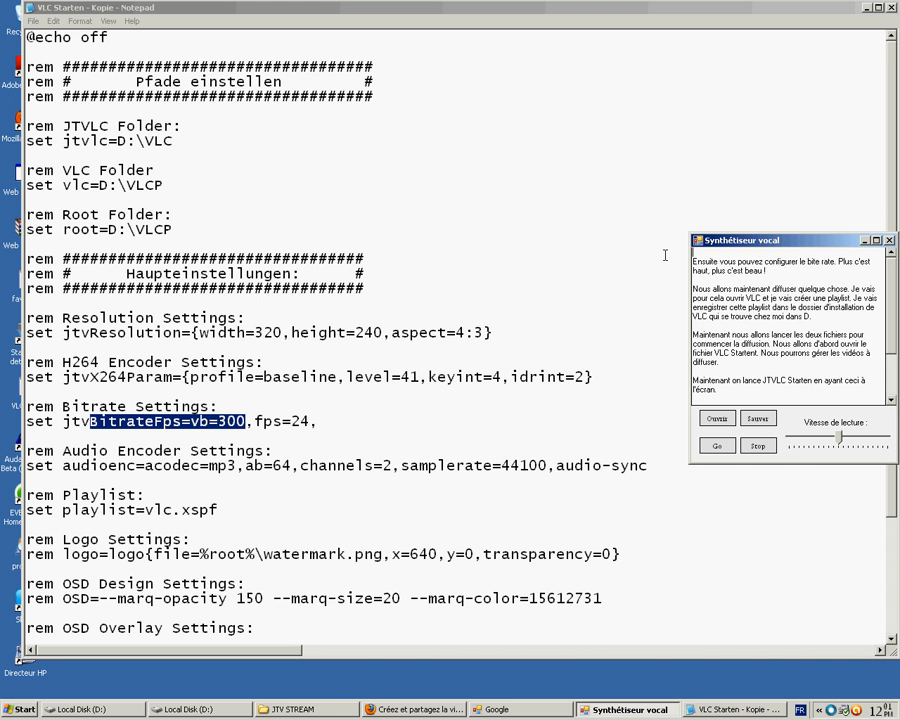
{"action": "left_click", "coordinate": [727, 452]}
{"action": "left_click", "coordinate": [765, 447]}
- Set the video bitrate vb in the jtvBitrateFps line to 650
{"action": "left_click", "coordinate": [228, 422]}
{"action": "key", "text": "BackSpace"}
{"action": "type", "text": "8"}
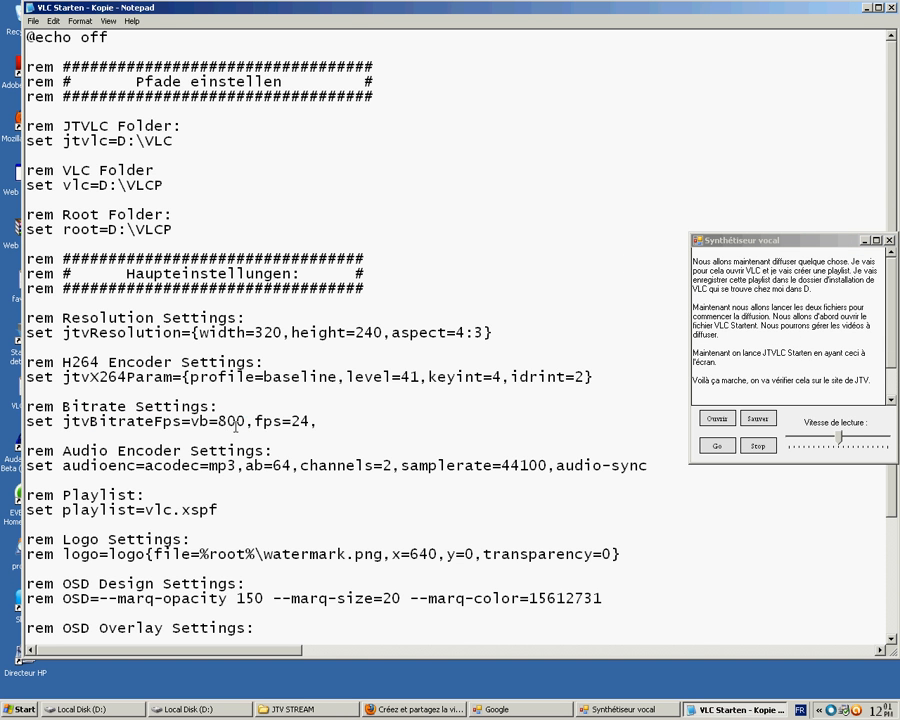
{"action": "key", "text": "BackSpace"}
{"action": "type", "text": "6"}
{"action": "key", "text": "Delete"}
{"action": "type", "text": "5"}
- Write and read aloud "Voila maintenant on enregistre." and close the VLC Starten - Kopie batch file, saving its changes
{"action": "left_click", "coordinate": [820, 257]}
{"action": "key", "text": "Return"}
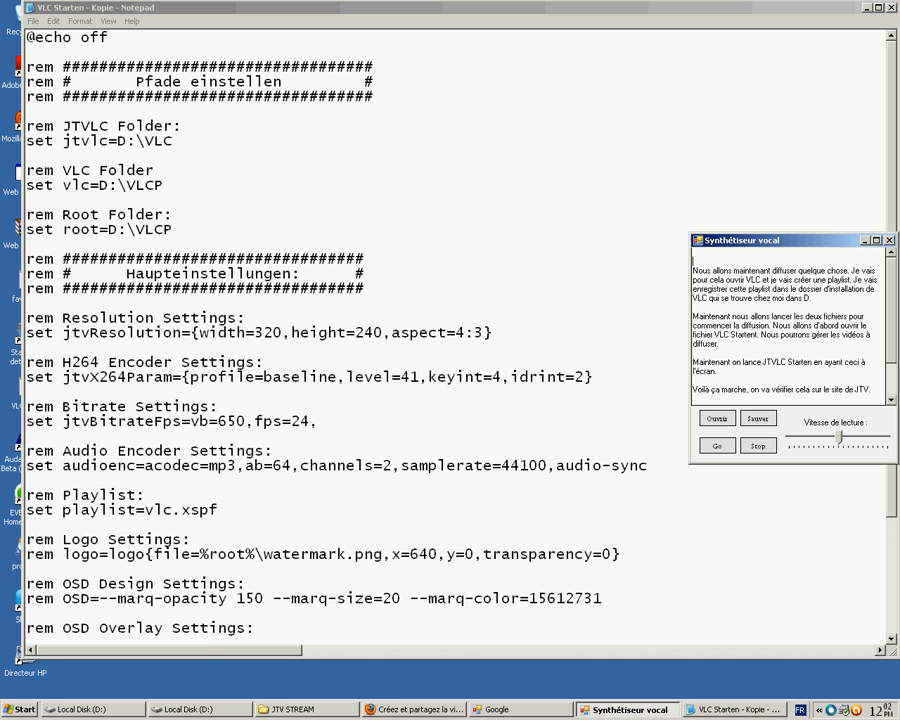
{"action": "key", "text": "Up"}
{"action": "type", "text": "Voi"}
{"action": "type", "text": "enregistre."}
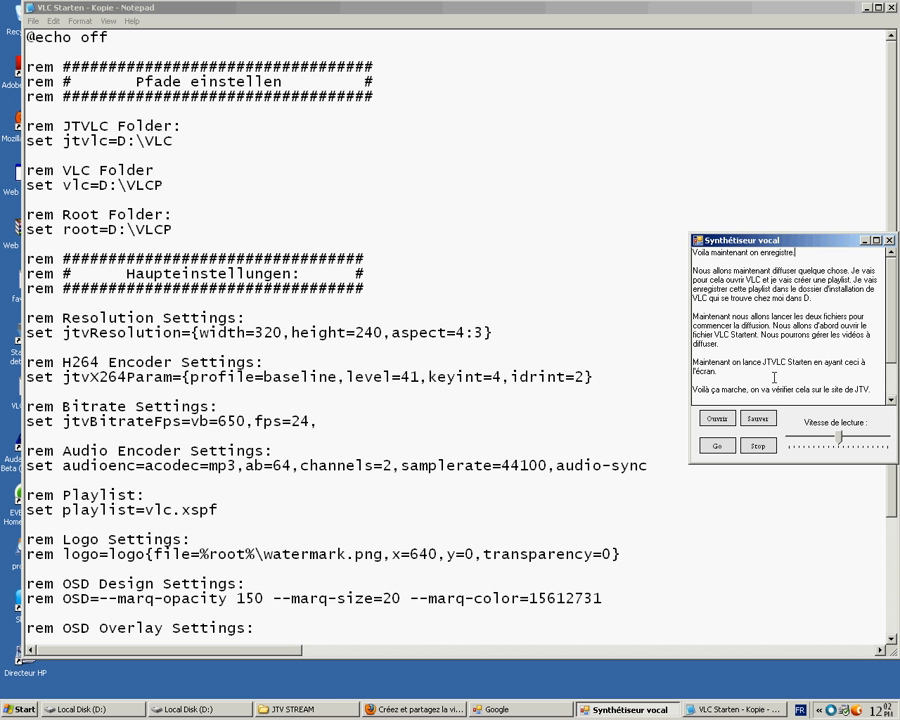
{"action": "left_click", "coordinate": [758, 447]}
{"action": "left_click", "coordinate": [893, 7]}
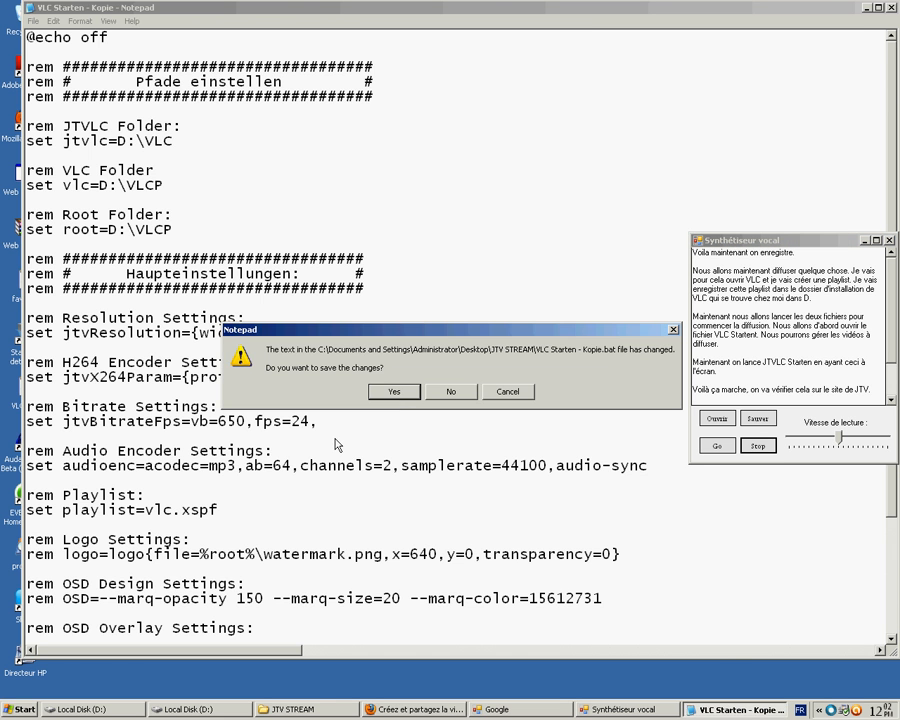
{"action": "left_click", "coordinate": [402, 399]}
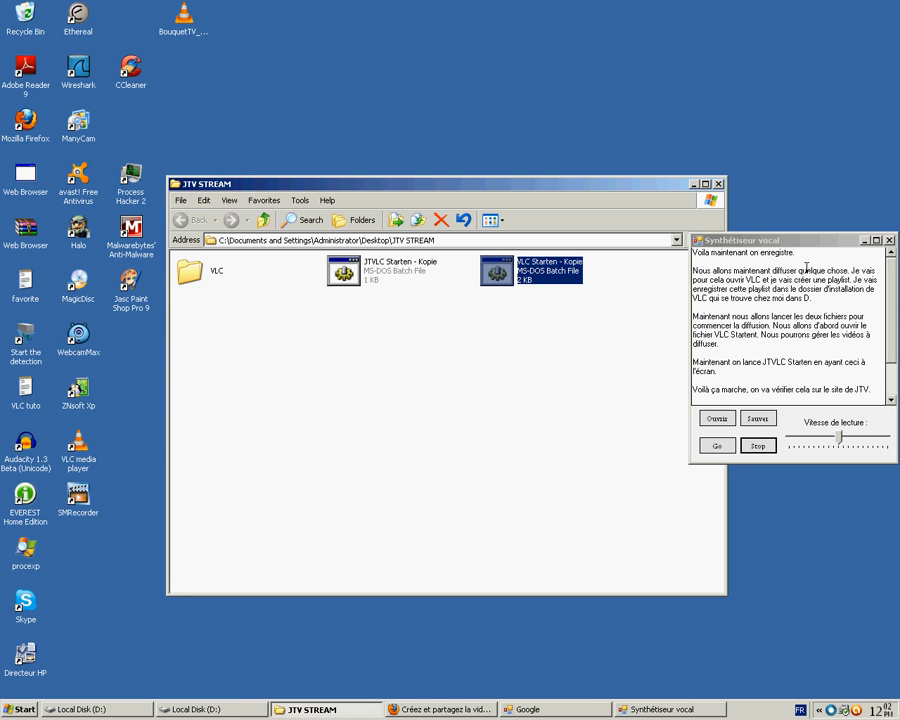
- Read aloud the script paragraph about broadcasting something and creating a playlist in VLC
{"action": "left_click", "coordinate": [717, 446]}
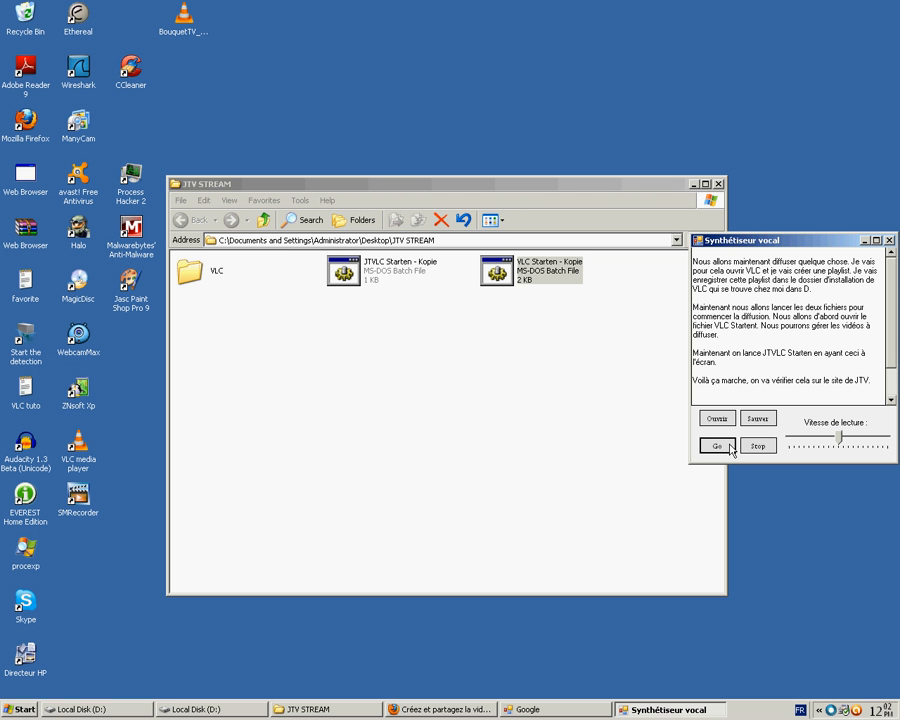
{"action": "left_click", "coordinate": [731, 450]}
{"action": "left_click", "coordinate": [758, 446]}
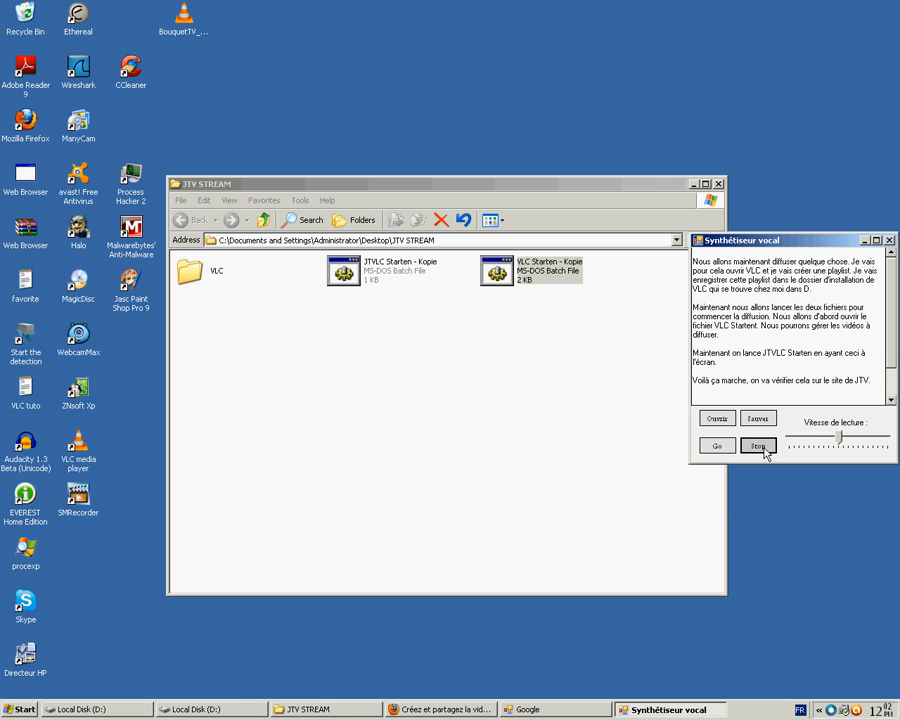
- Minimize the JTV STREAM folder and move the BouquetTV playlist icon to the empty middle area of the desktop
{"action": "left_click", "coordinate": [693, 184]}
{"action": "left_click_drag", "start_coordinate": [183, 13], "coordinate": [447, 176]}
- Replace the script paragraph about creating the playlist with "Je vais diffuser de la télé !" and read it aloud
{"action": "left_click_drag", "start_coordinate": [816, 290], "coordinate": [679, 245]}
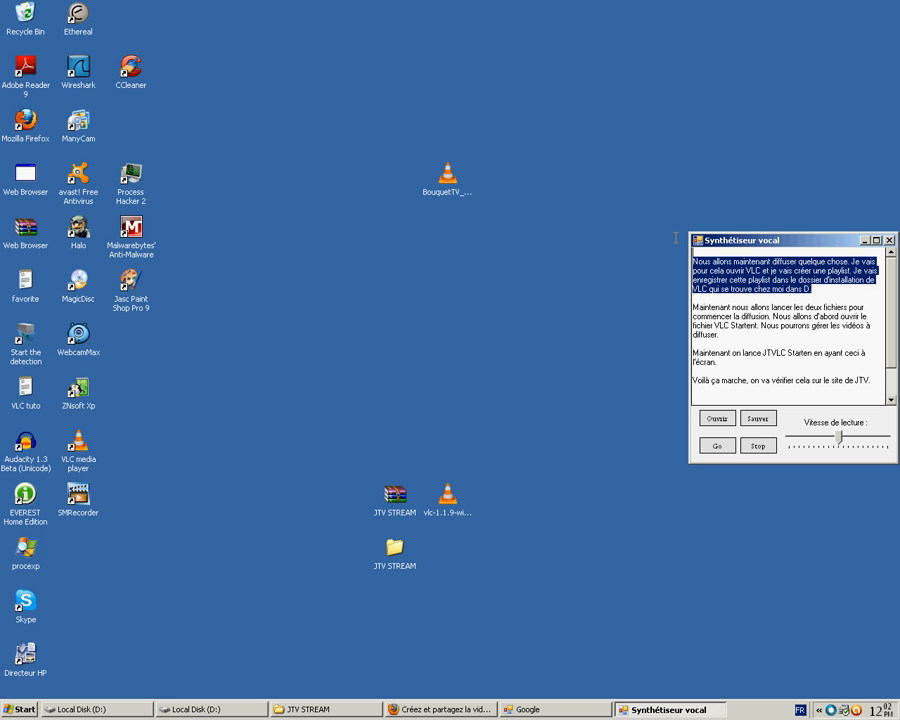
{"action": "type", "text": "Je vais diffu"}
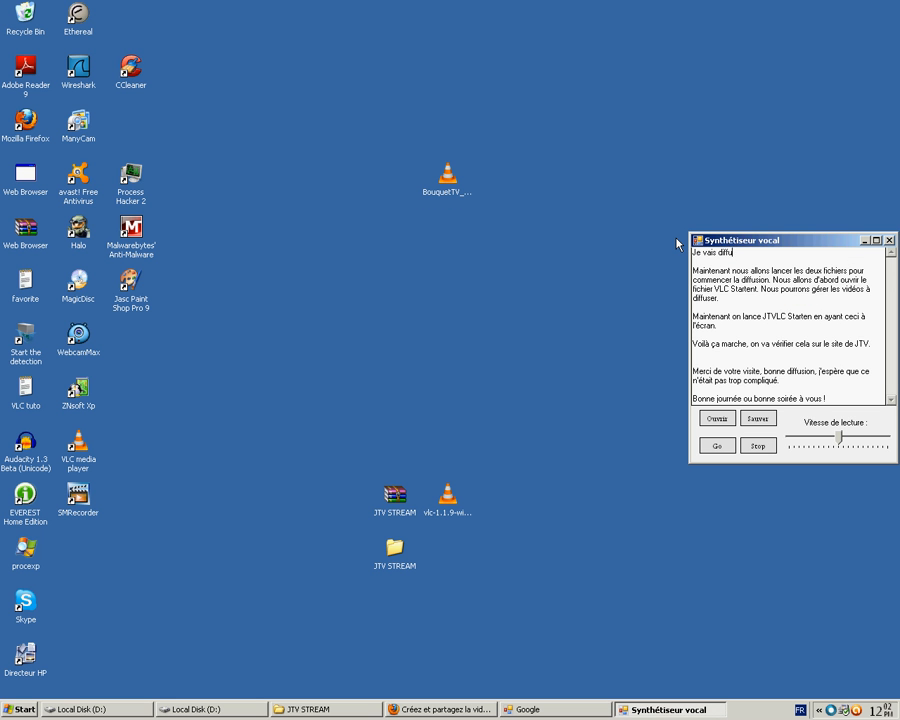
{"action": "type", "text": "ser de la télé !"}
{"action": "left_click", "coordinate": [717, 445]}
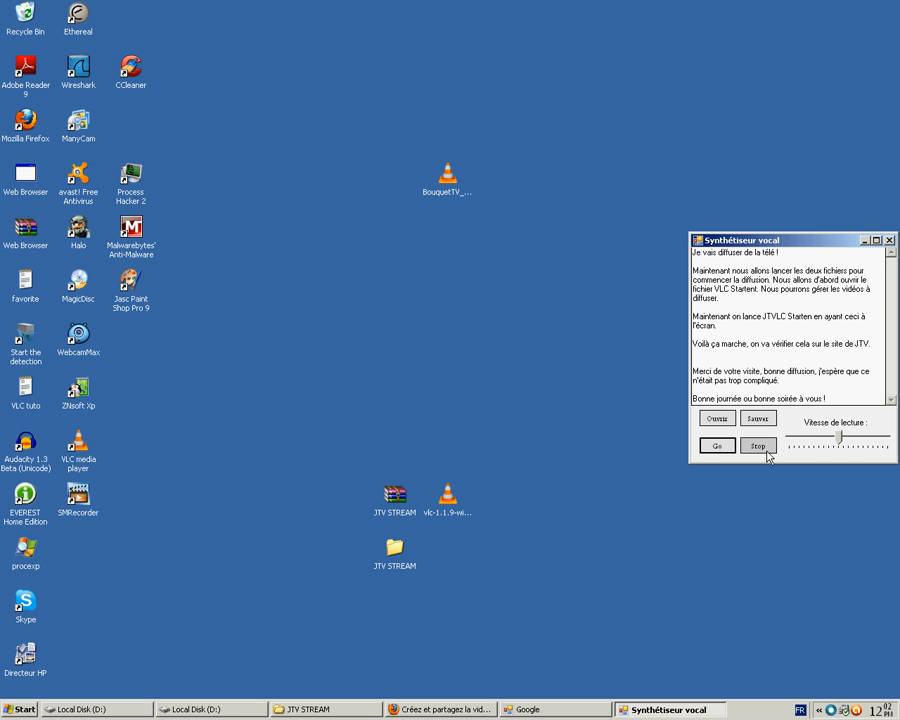
- Open the BouquetTV_Orange_v2.4 playlist from the desktop in VLC media player
{"action": "left_click", "coordinate": [459, 197]}
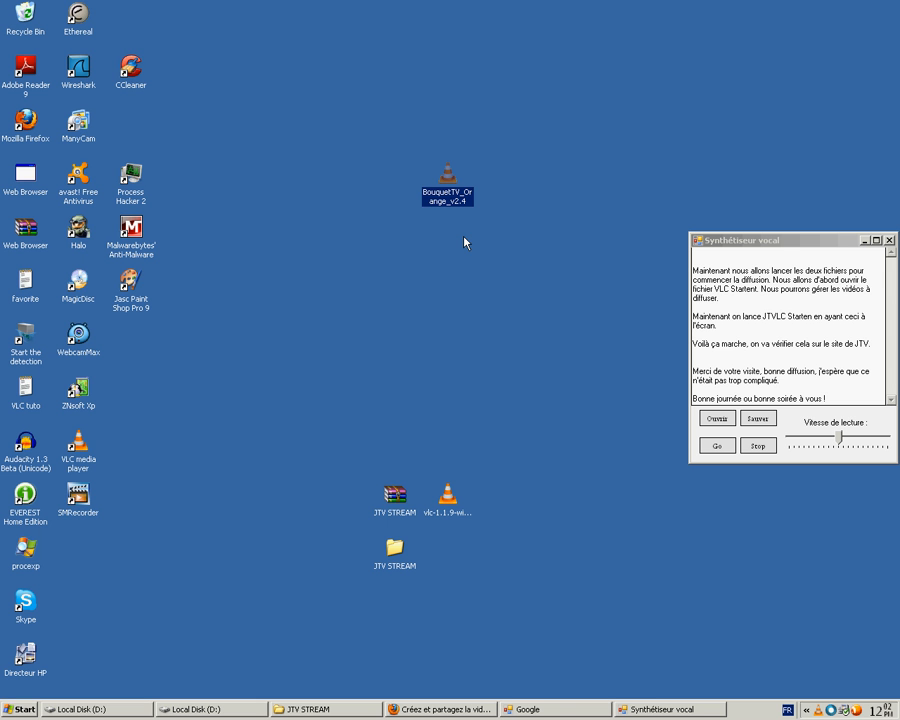
{"action": "key", "text": "Return"}
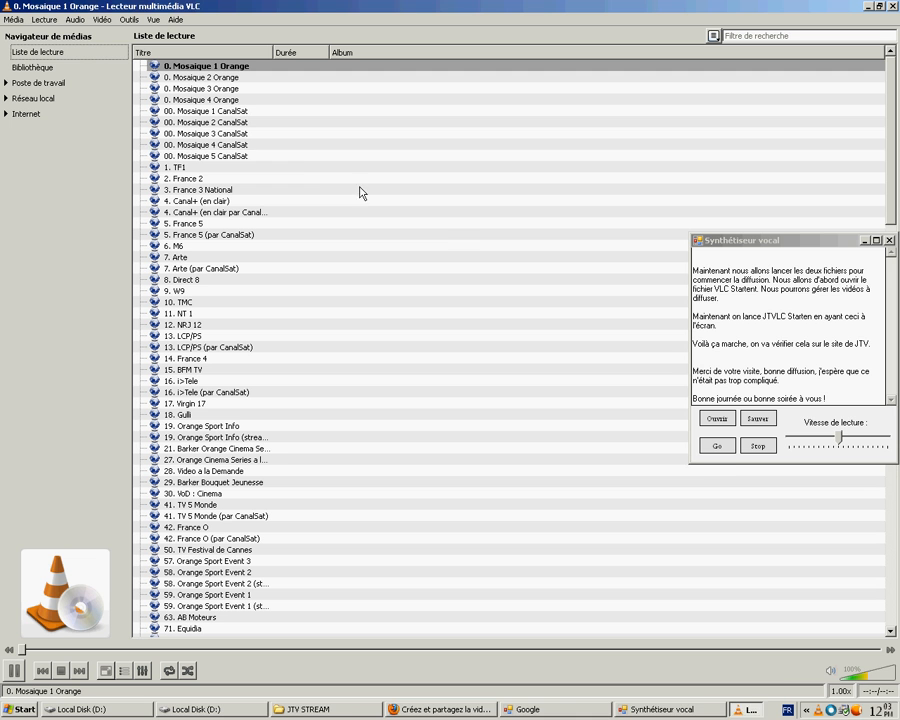
{"action": "left_click", "coordinate": [300, 156]}
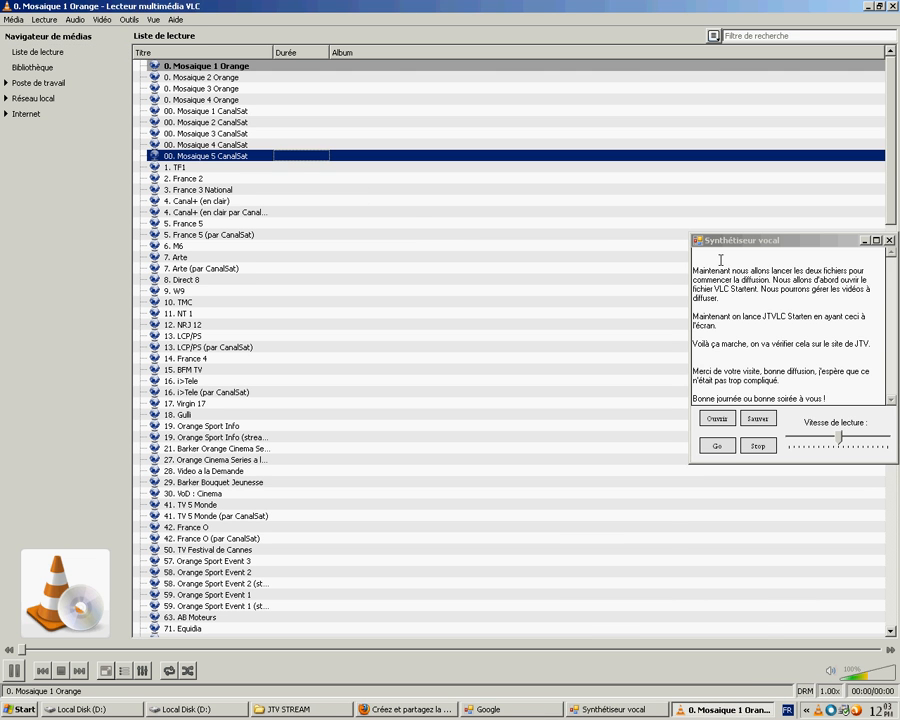
{"action": "left_click", "coordinate": [720, 260]}
{"action": "left_click", "coordinate": [388, 191]}
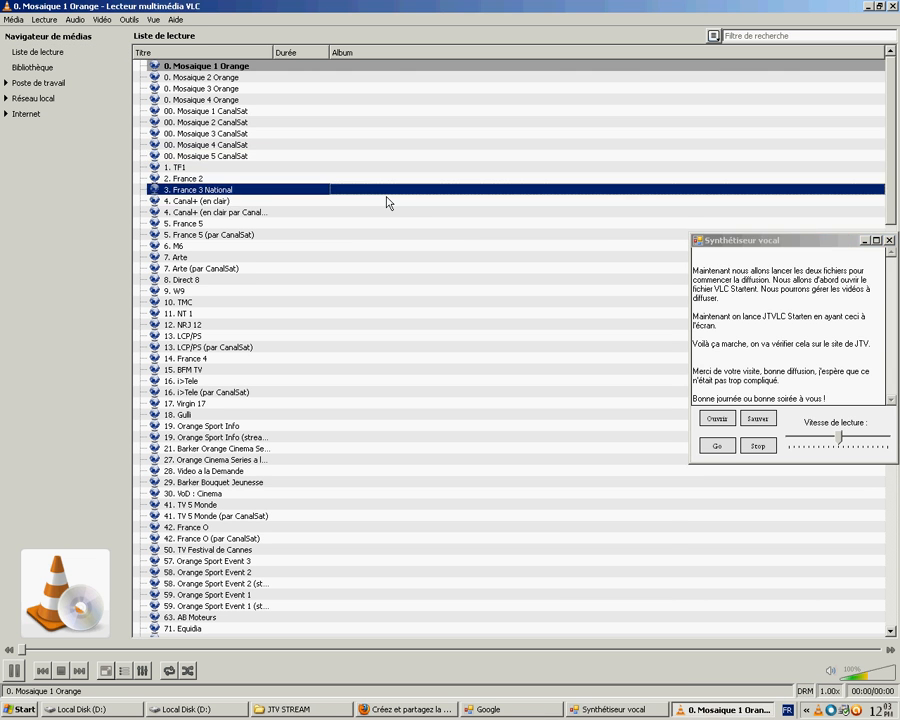
- Delete all playlist entries except channels 1 to 3 and 5 to 15, removing their duplicate CanalSat versions too
{"action": "key", "text": "ctrl+a"}
{"action": "left_click", "coordinate": [200, 156], "text": "ctrl"}
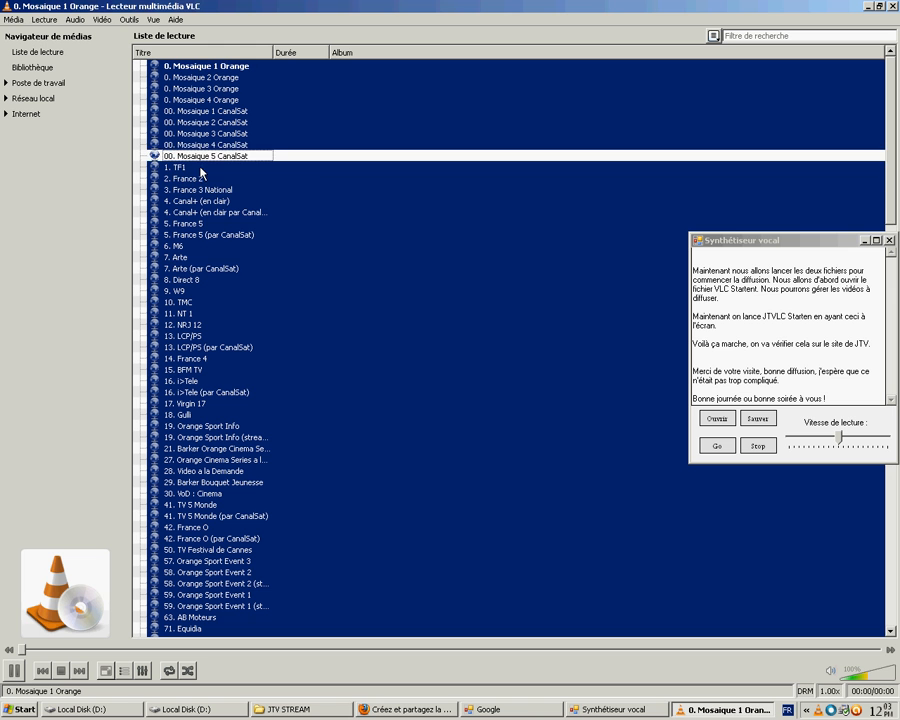
{"action": "left_click", "coordinate": [200, 156], "text": "ctrl"}
{"action": "left_click", "coordinate": [200, 167], "text": "ctrl"}
{"action": "left_click", "coordinate": [200, 178], "text": "ctrl"}
{"action": "left_click", "coordinate": [205, 189], "text": "ctrl"}
{"action": "left_click", "coordinate": [205, 224], "text": "ctrl"}
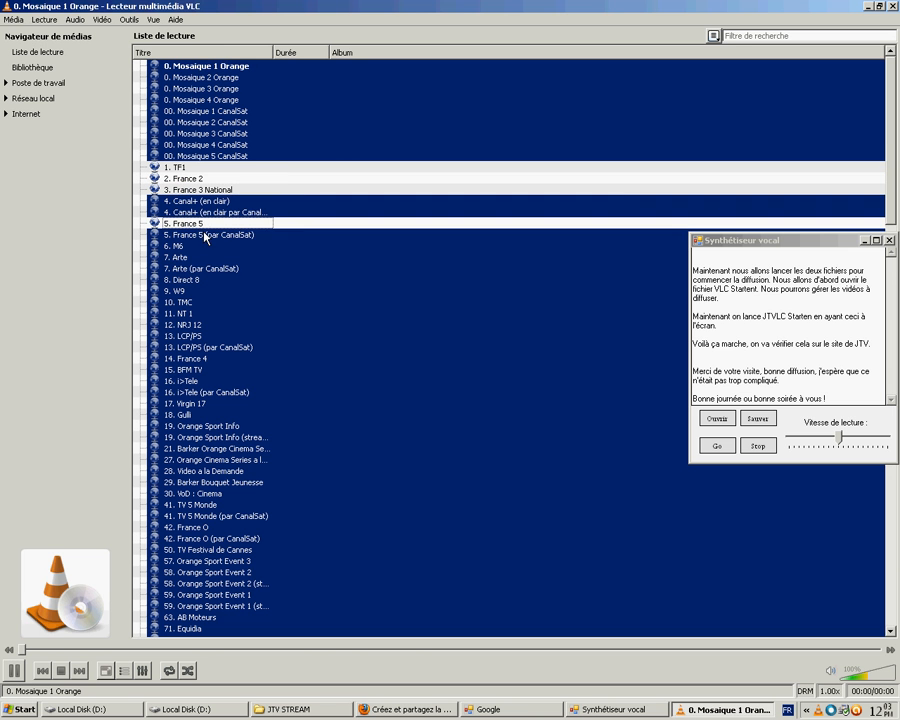
{"action": "left_click", "coordinate": [206, 246], "text": "ctrl"}
{"action": "left_click", "coordinate": [206, 258], "text": "ctrl"}
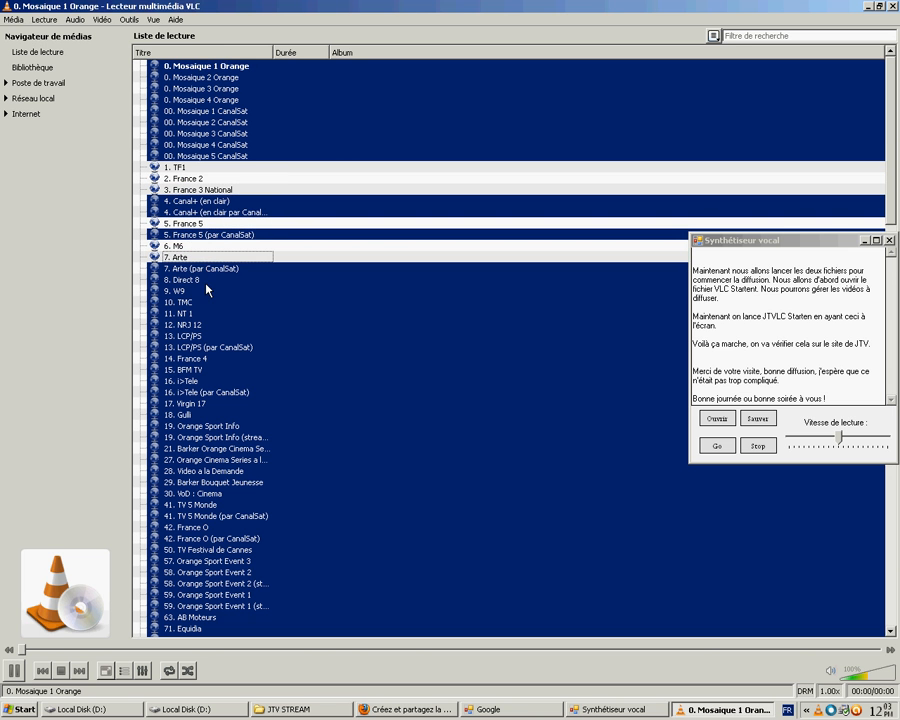
{"action": "left_click", "coordinate": [208, 280], "text": "ctrl"}
{"action": "left_click", "coordinate": [208, 291], "text": "ctrl"}
{"action": "left_click", "coordinate": [208, 302], "text": "ctrl"}
{"action": "left_click", "coordinate": [208, 313], "text": "ctrl"}
{"action": "left_click", "coordinate": [208, 324], "text": "ctrl"}
{"action": "left_click", "coordinate": [209, 337], "text": "ctrl"}
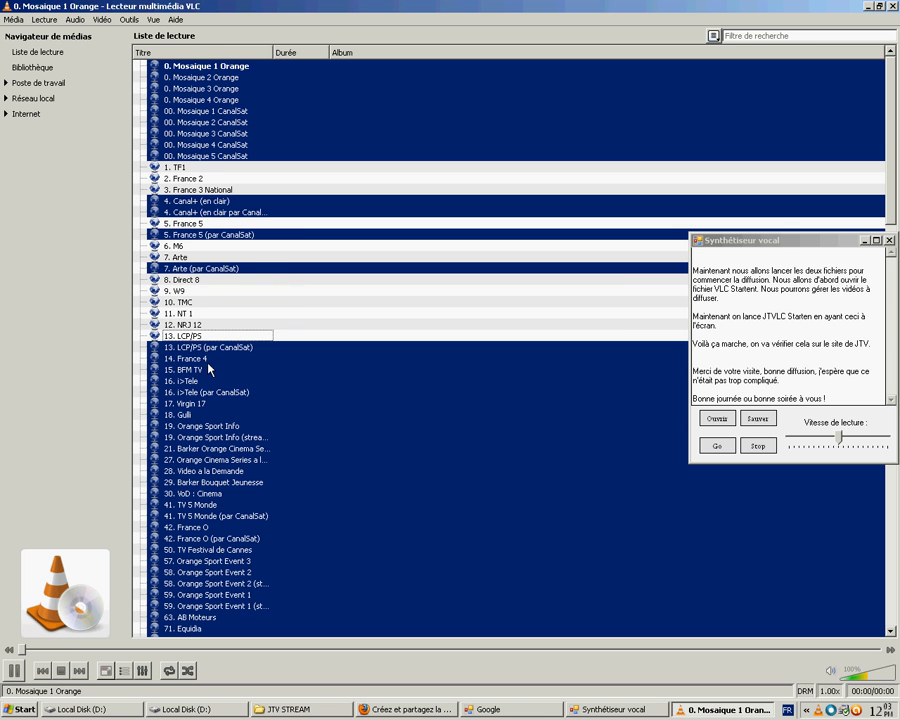
{"action": "left_click", "coordinate": [210, 358], "text": "ctrl"}
{"action": "left_click", "coordinate": [210, 369], "text": "ctrl"}
{"action": "left_click", "coordinate": [210, 381], "text": "ctrl"}
{"action": "left_click", "coordinate": [210, 386], "text": "ctrl"}
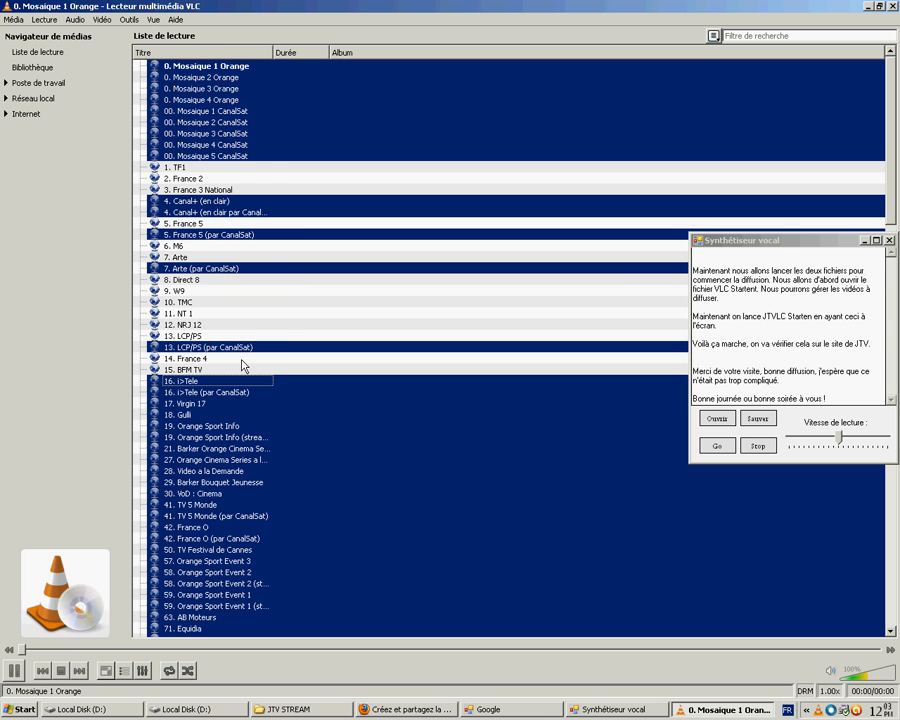
{"action": "key", "text": "Delete"}
- Write "Voilà, je veux jouer cette playlist." in the speech synthesizer, read it aloud and clear the sentence
{"action": "left_click", "coordinate": [725, 256]}
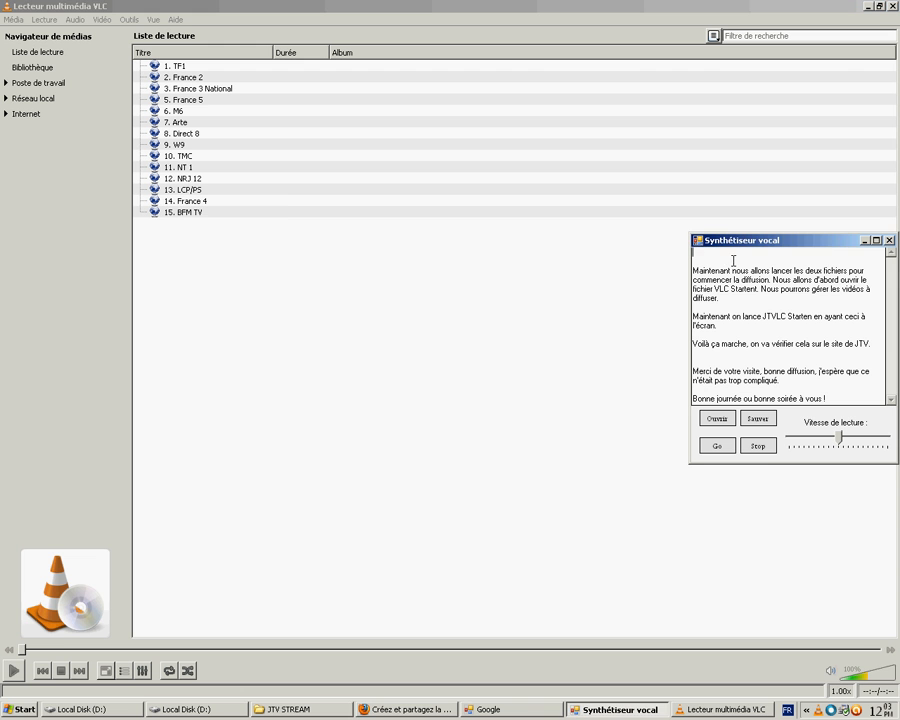
{"action": "type", "text": "Voilà, je veux jouer cette playlist."}
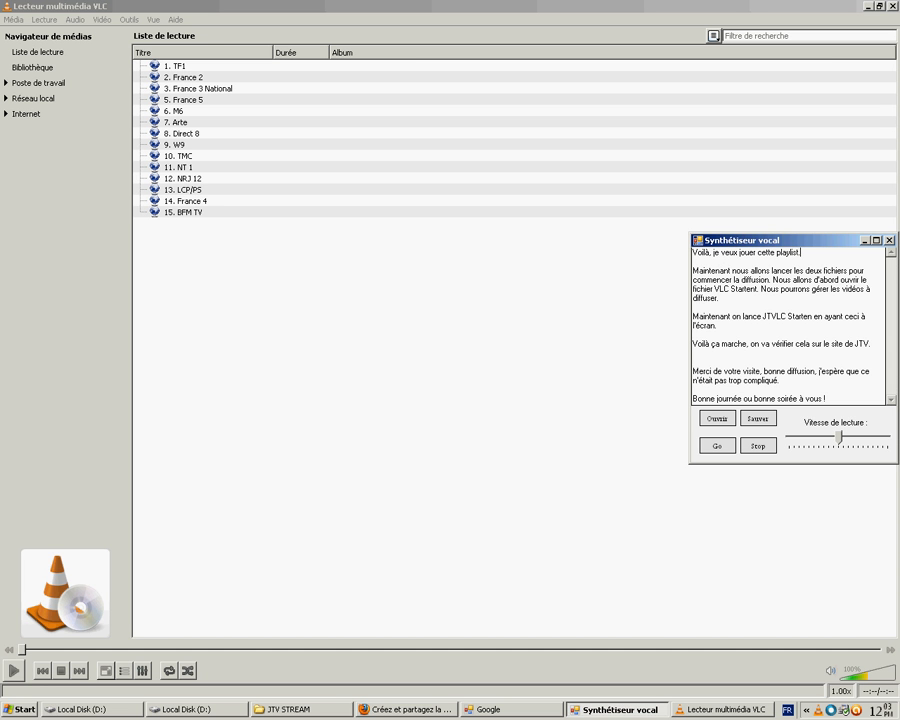
{"action": "left_click", "coordinate": [763, 450]}
{"action": "left_click_drag", "start_coordinate": [836, 253], "coordinate": [622, 245]}
{"action": "key", "text": "BackSpace"}
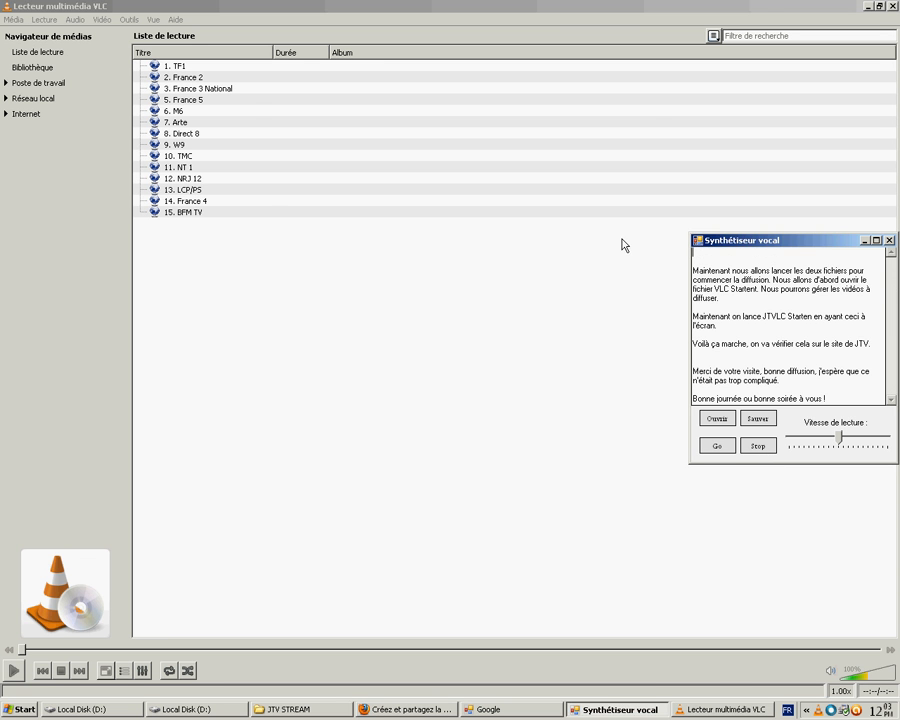
- Start saving the playlist as an XSPF file and select the VLCP folder on Local Disk (D:) as the destination
{"action": "left_click", "coordinate": [225, 240]}
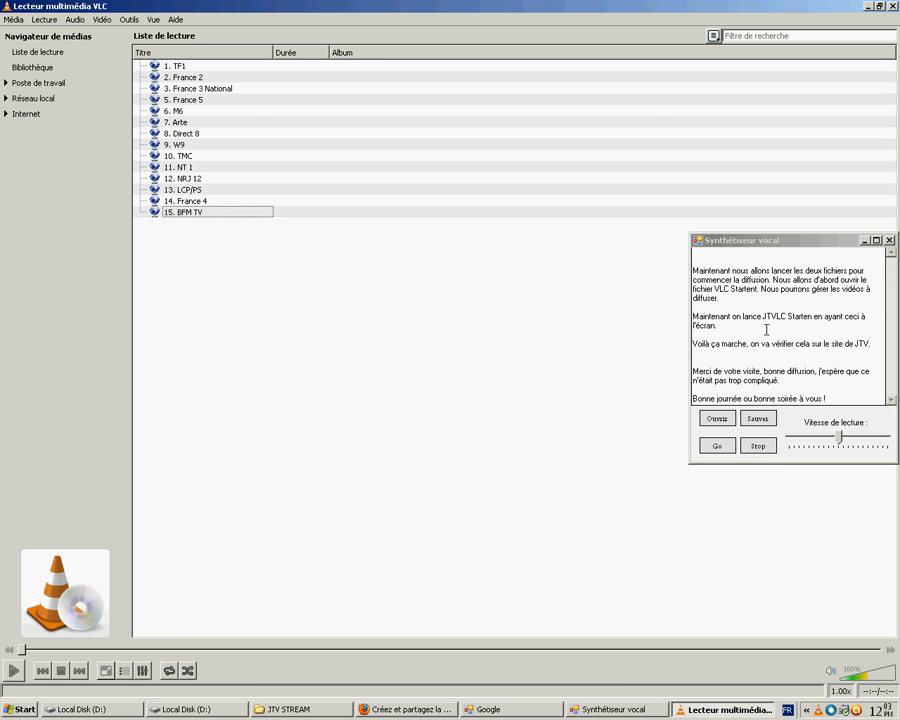
{"action": "left_click", "coordinate": [16, 19]}
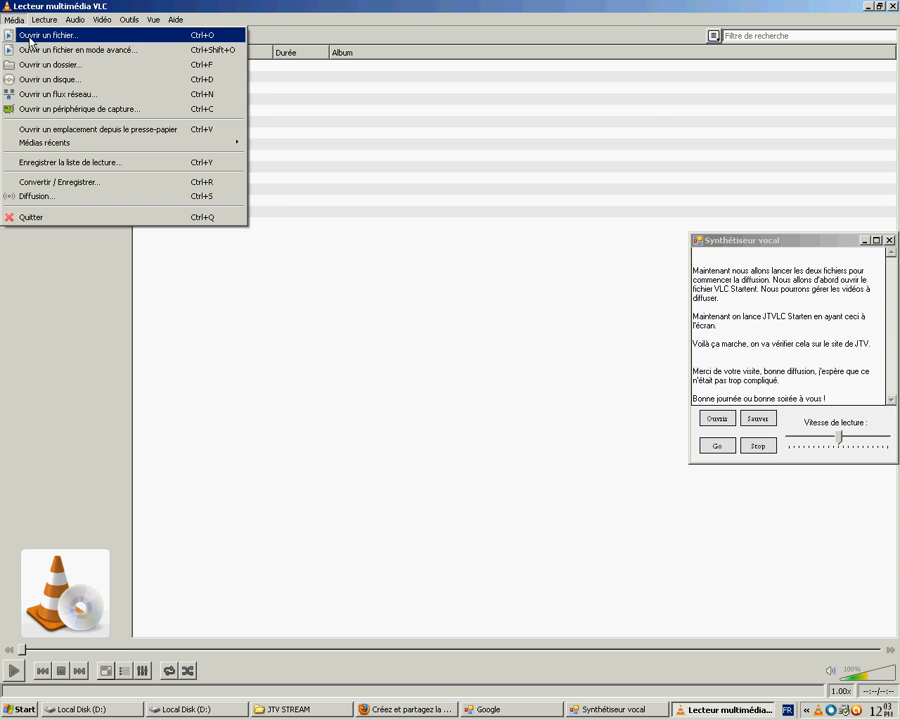
{"action": "left_click", "coordinate": [138, 166]}
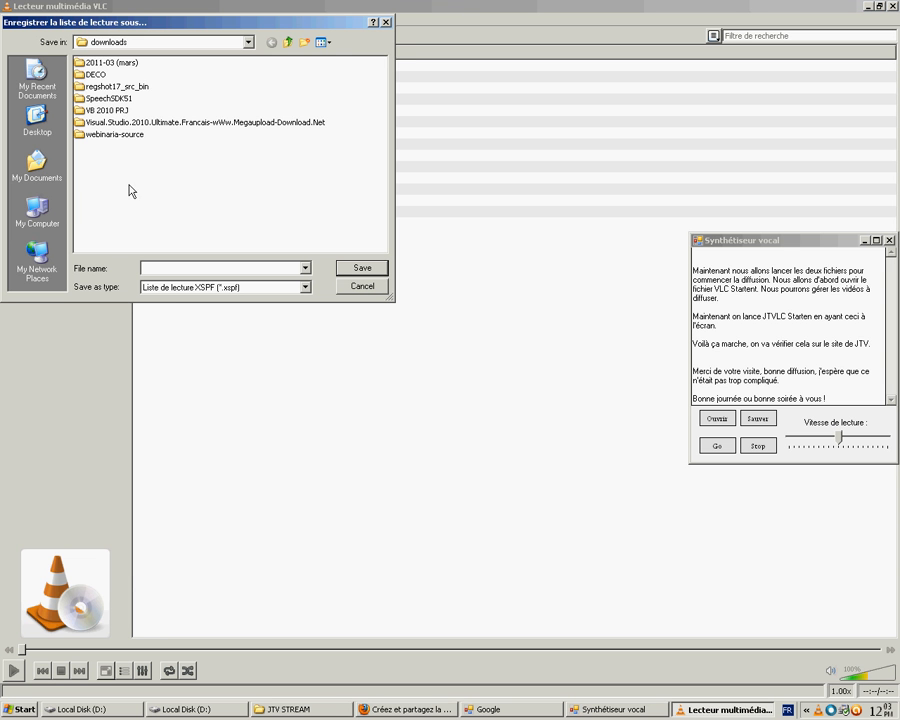
{"action": "left_click", "coordinate": [37, 212]}
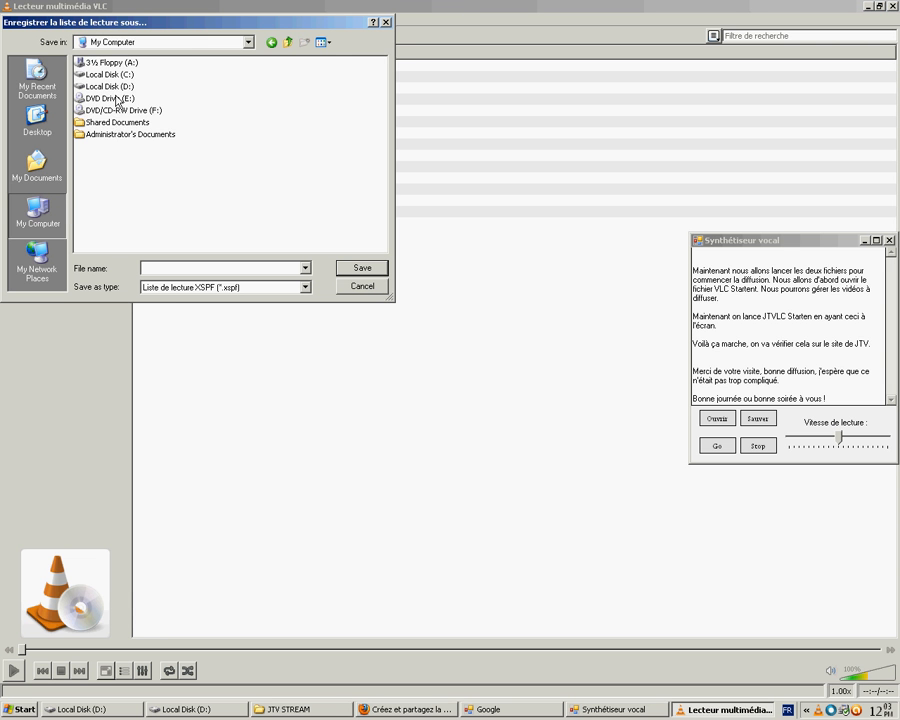
{"action": "double_click", "coordinate": [108, 87]}
{"action": "left_click", "coordinate": [95, 158]}
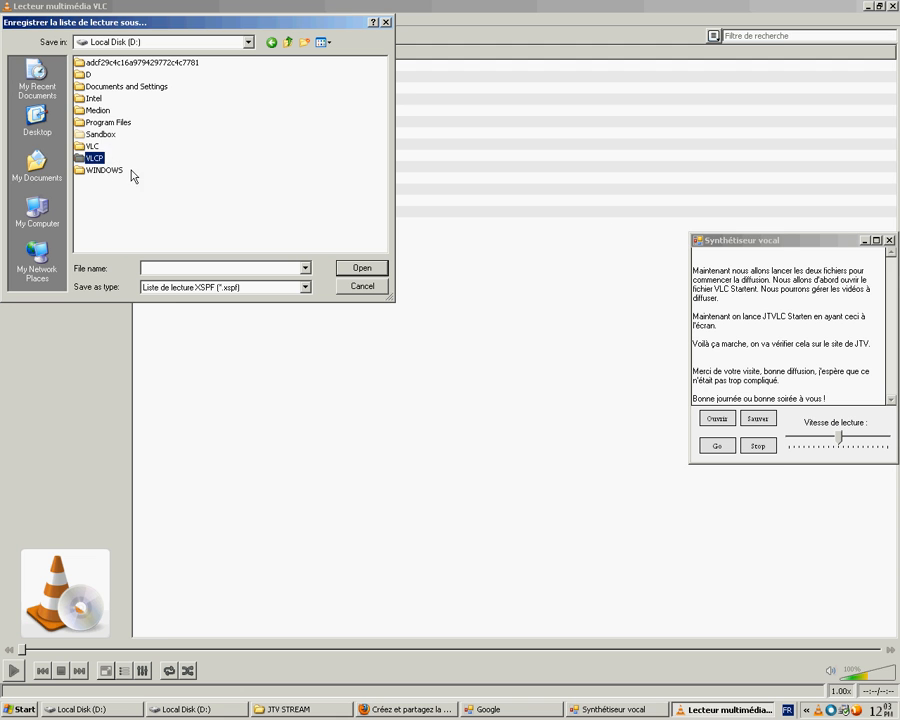
- Write "J'enregistre cette playlist à la racine de mon disque dur. Et je nomme ma playlist VLC." in the speech synthesizer and read it aloud
{"action": "left_click", "coordinate": [822, 260]}
{"action": "type", "text": "J'enreg"}
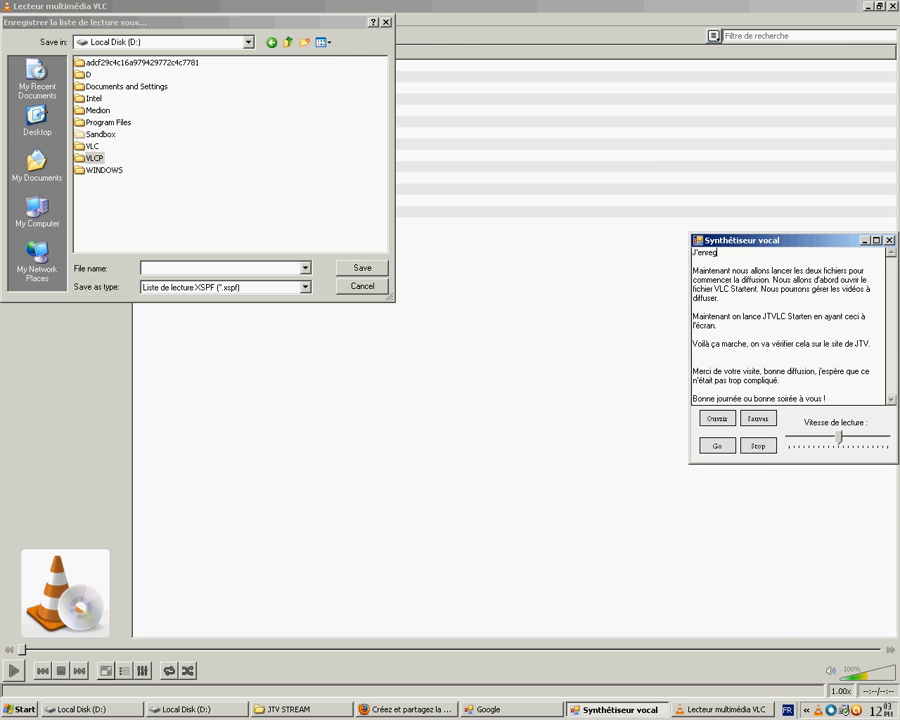
{"action": "type", "text": "istre cette playlist à kala racine de mon dis"}
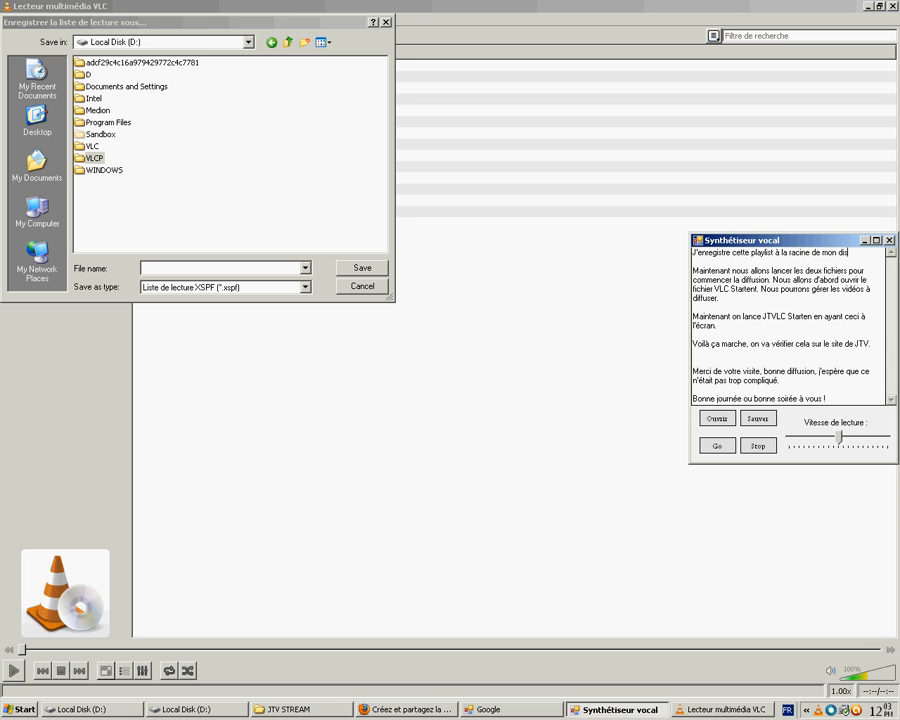
{"action": "type", "text": "que dur. Et je no"}
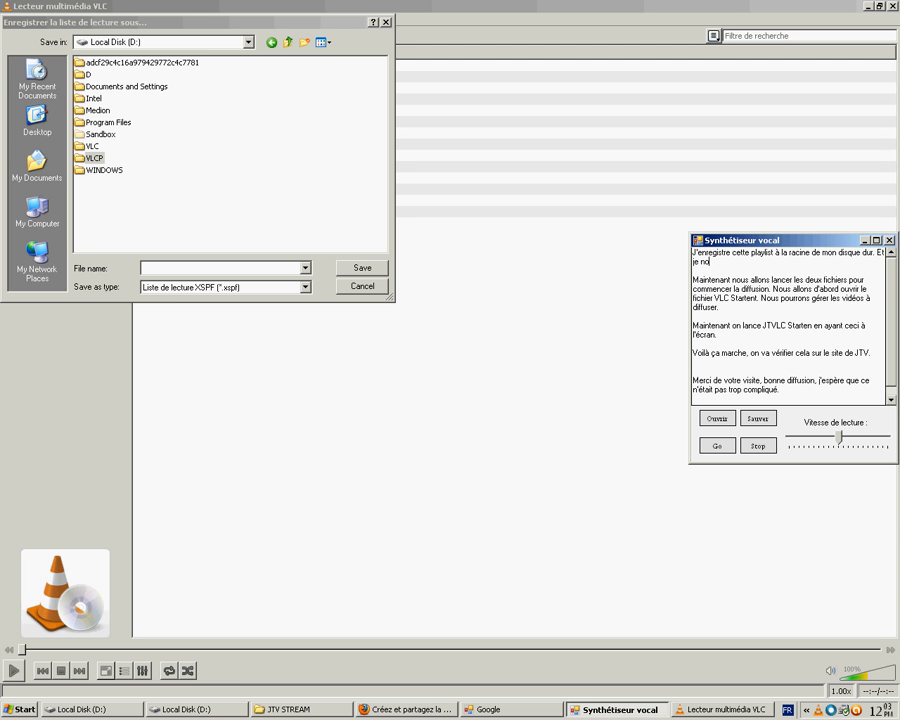
{"action": "type", "text": "mme le fichie"}
{"action": "key", "text": "BackSpace"}
{"action": "key", "text": "BackSpace"}
{"action": "key", "text": "BackSpace"}
{"action": "key", "text": "BackSpace"}
{"action": "key", "text": "BackSpace"}
{"action": "key", "text": "BackSpace"}
{"action": "key", "text": "BackSpace"}
{"action": "key", "text": "BackSpace"}
{"action": "key", "text": "BackSpace"}
{"action": "key", "text": "BackSpace"}
{"action": "type", "text": "ma playlist VLC."}
{"action": "left_click", "coordinate": [728, 449]}
{"action": "left_click", "coordinate": [767, 457]}
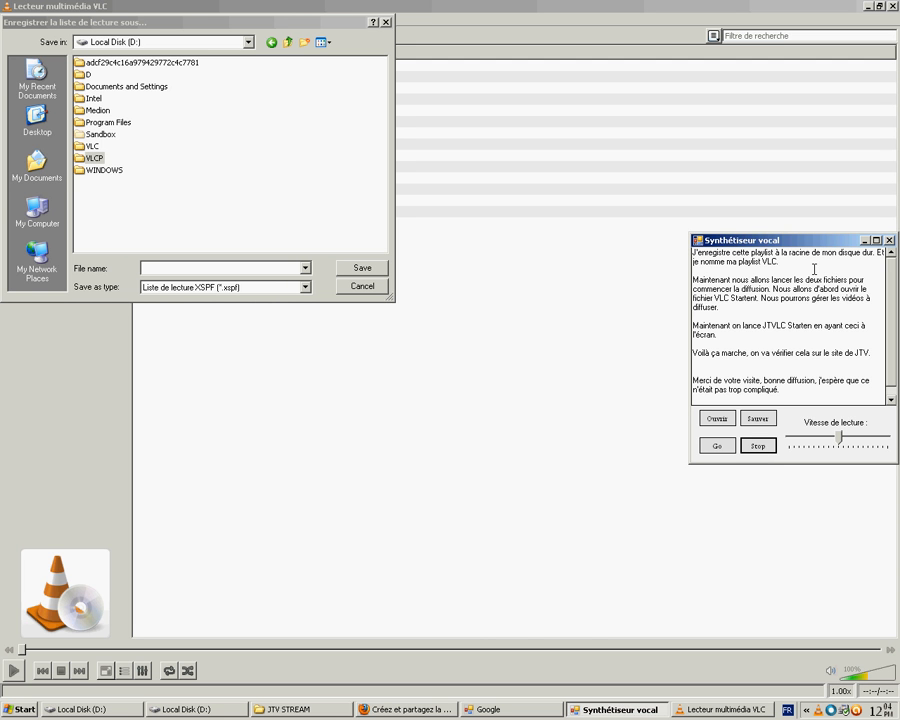
- Insert "dasn le dossier d'installation de VLC" after "disque dur" in the narration and read it aloud
{"action": "left_click", "coordinate": [873, 252]}
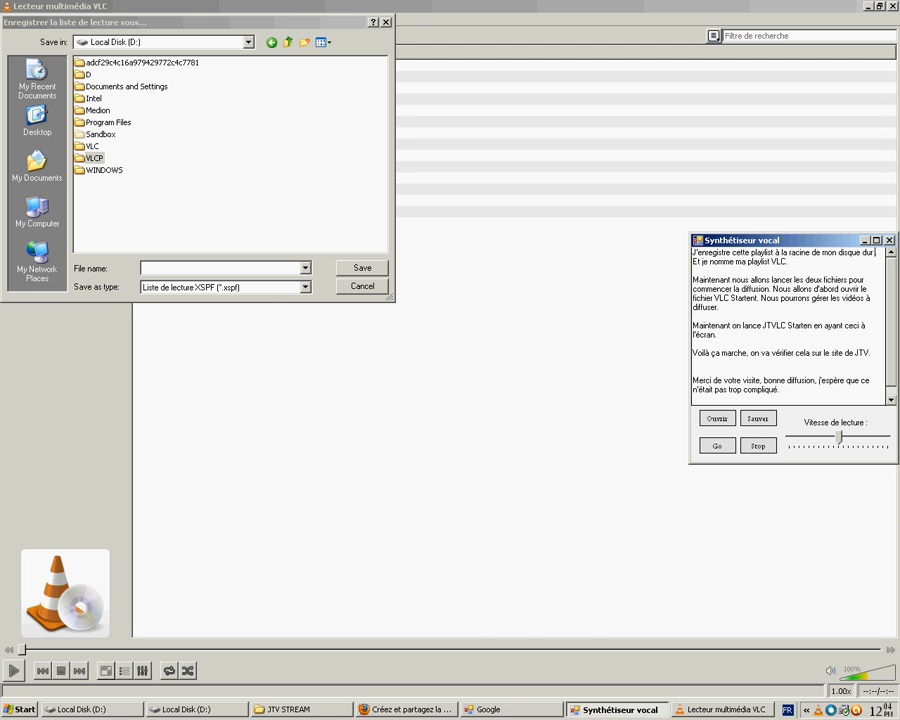
{"action": "type", "text": "dasn le dossier d'ins "}
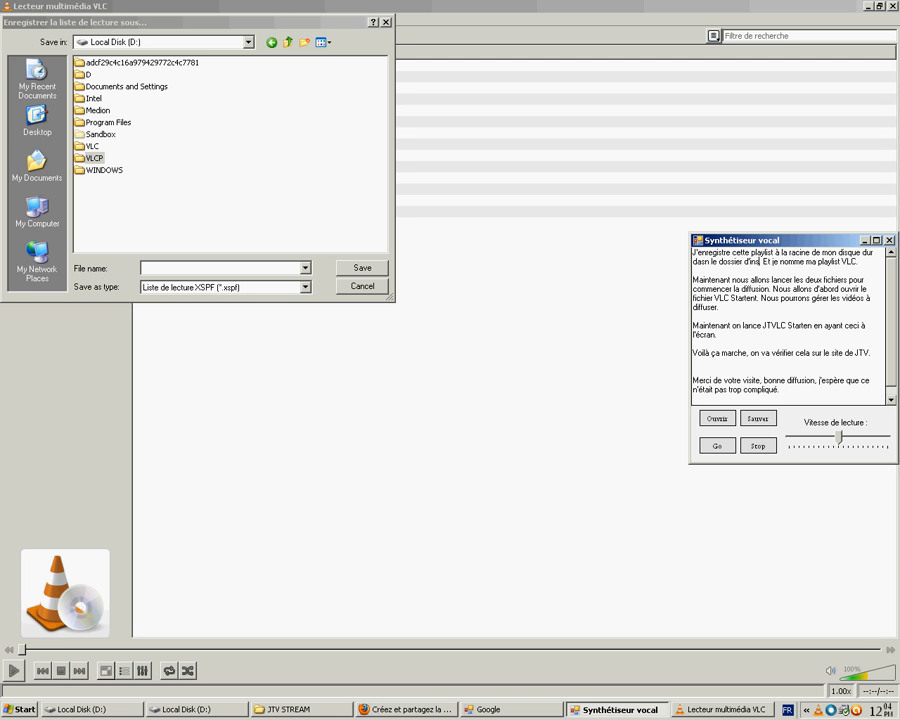
{"action": "type", "text": "tallation de VLC"}
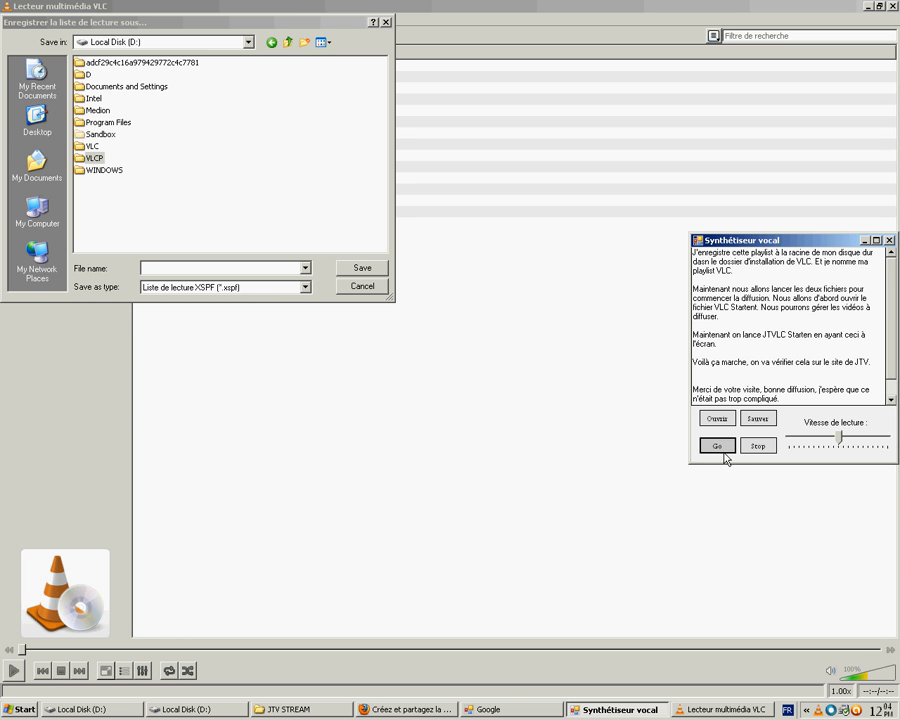
- Save the playlist as "vlc" in the VLCP folder and stop the speech
{"action": "left_click", "coordinate": [125, 177]}
{"action": "double_click", "coordinate": [104, 162]}
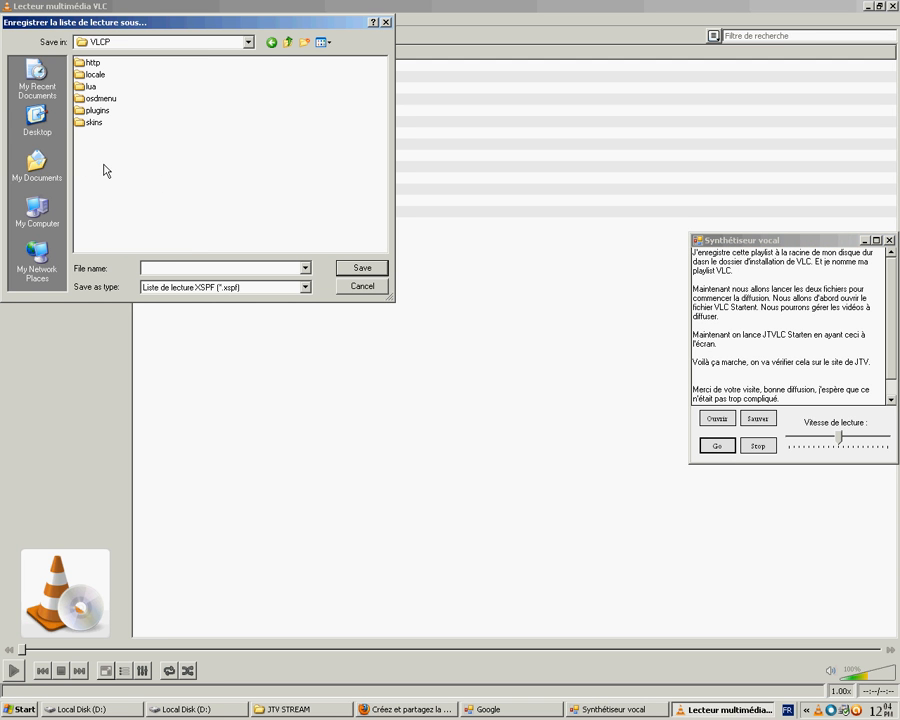
{"action": "left_click", "coordinate": [197, 268]}
{"action": "type", "text": "vlc"}
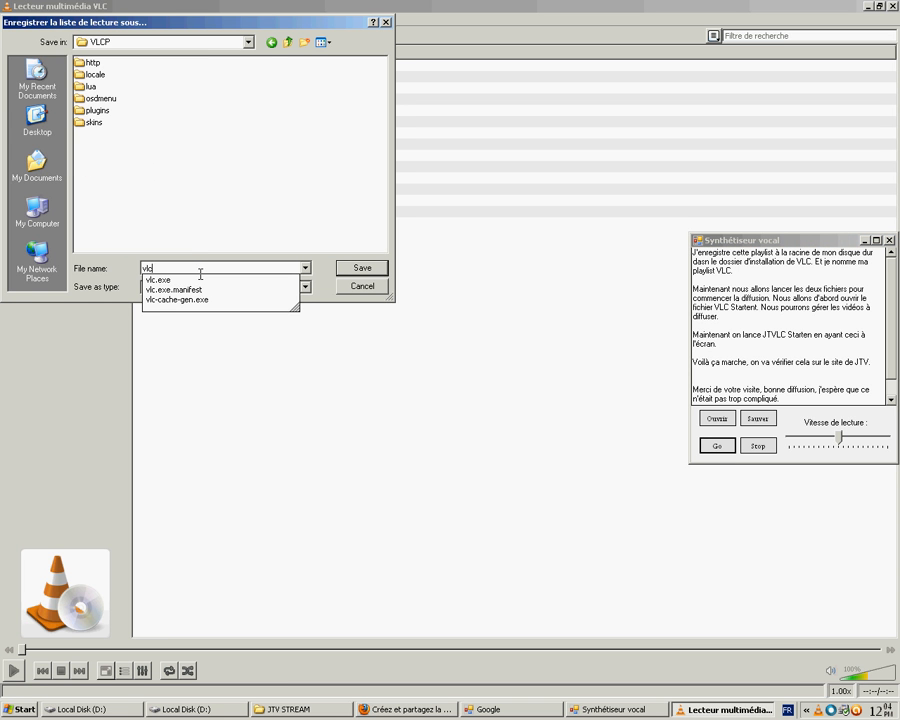
{"action": "left_click", "coordinate": [762, 448]}
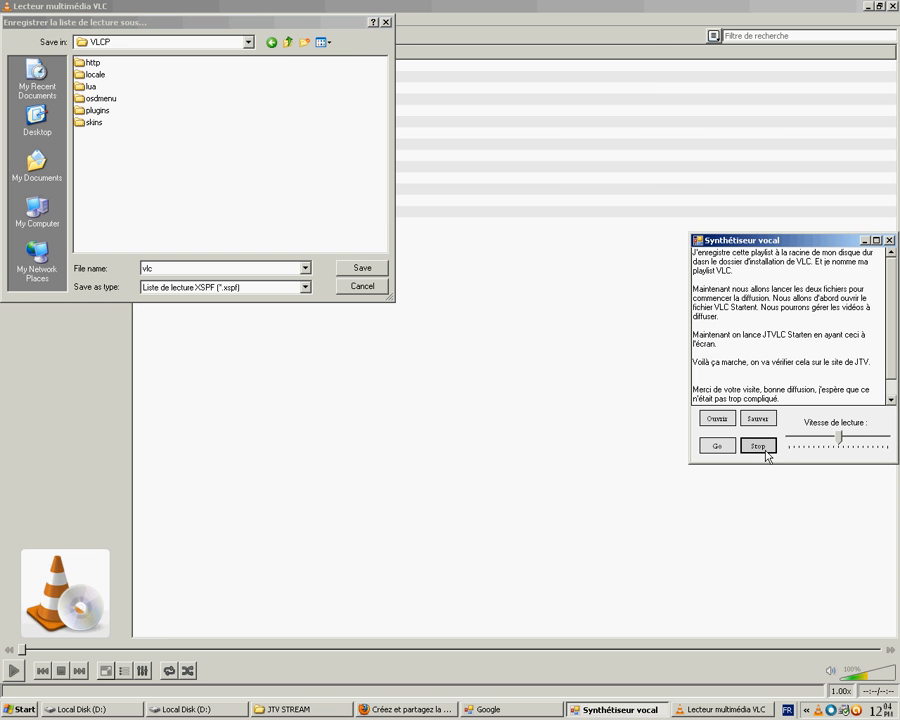
{"action": "left_click", "coordinate": [373, 274]}
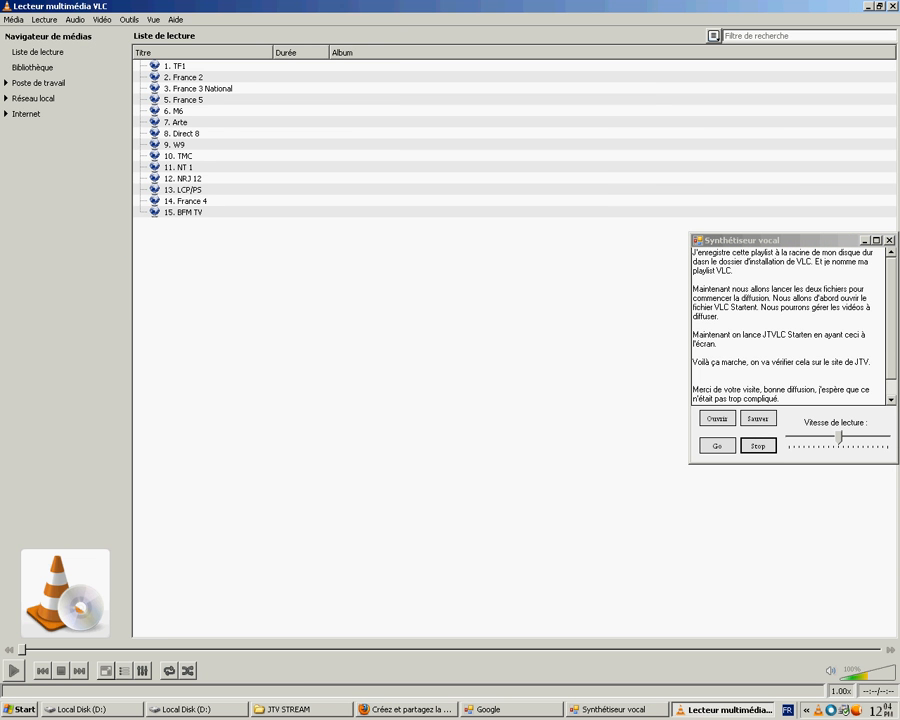
- Close VLC media player and delete the narration about saving the playlist from the speech synthesizer
{"action": "key", "text": "alt+F4"}
{"action": "key", "text": "shift+Down"}
{"action": "key", "text": "shift+Down"}
{"action": "key", "text": "shift+Down"}
{"action": "key", "text": "shift+Down"}
{"action": "key", "text": "Delete"}
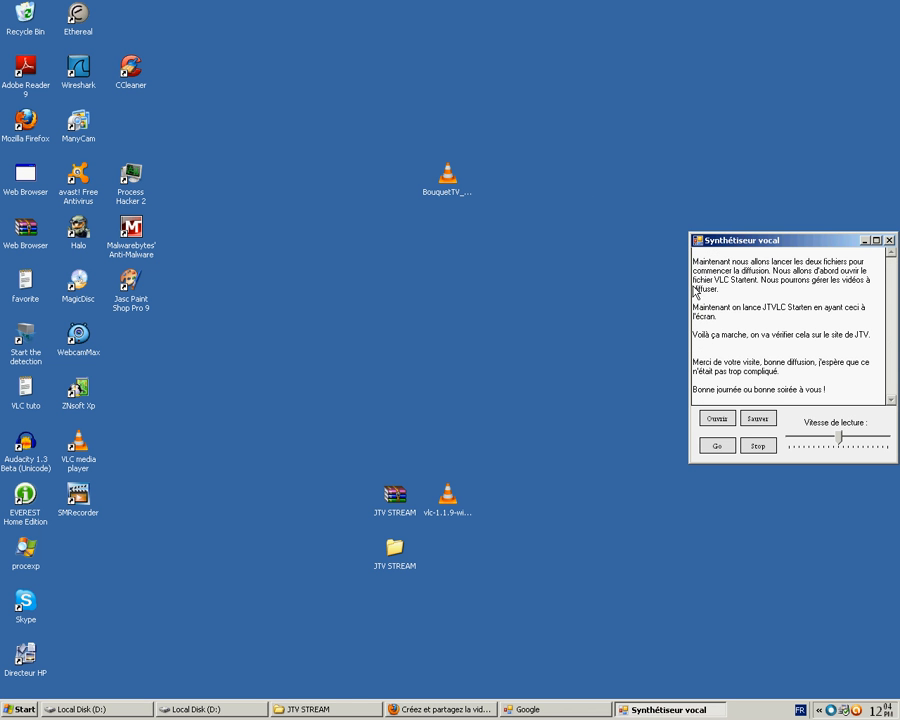
- Read the paragraph about launching the two files aloud while highlighting both batch files in the JTV STREAM folder
{"action": "left_click", "coordinate": [728, 447]}
{"action": "left_click", "coordinate": [360, 710]}
{"action": "left_click_drag", "start_coordinate": [563, 298], "coordinate": [370, 277]}
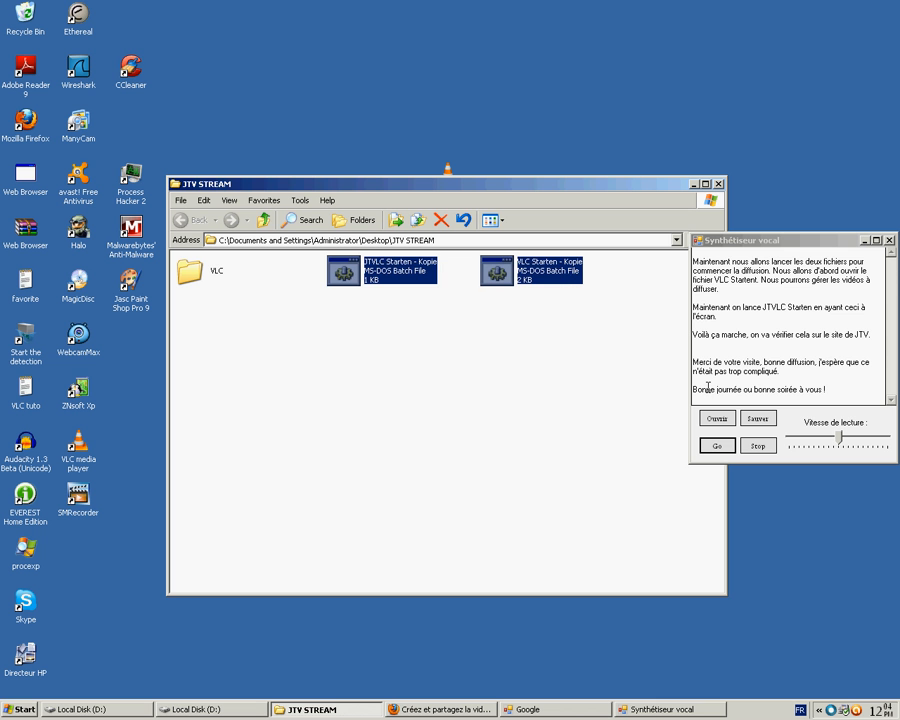
{"action": "left_click", "coordinate": [763, 448]}
{"action": "left_click", "coordinate": [414, 346]}
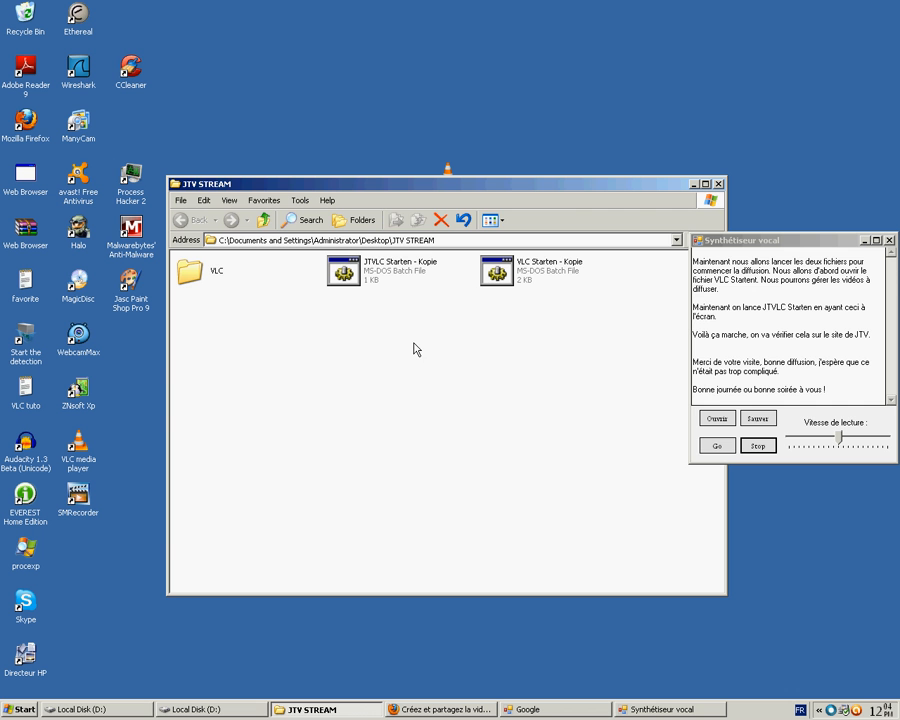
- Run the VLC Starten - Kopie batch file and remove the paragraph about launching the two files from the narration
{"action": "left_click", "coordinate": [537, 282]}
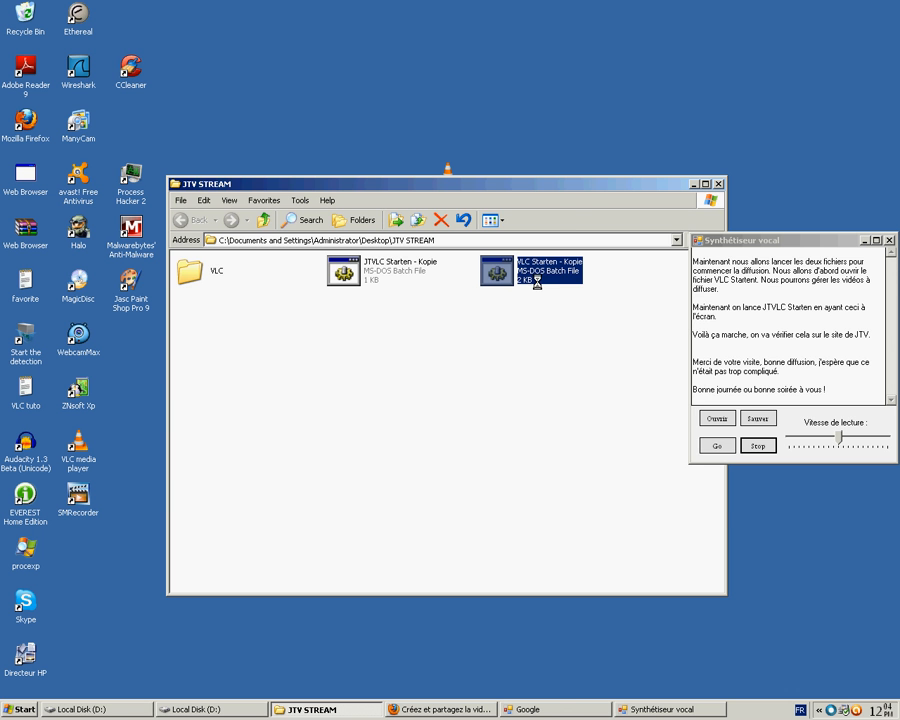
{"action": "right_click", "coordinate": [537, 282]}
{"action": "left_click", "coordinate": [594, 294]}
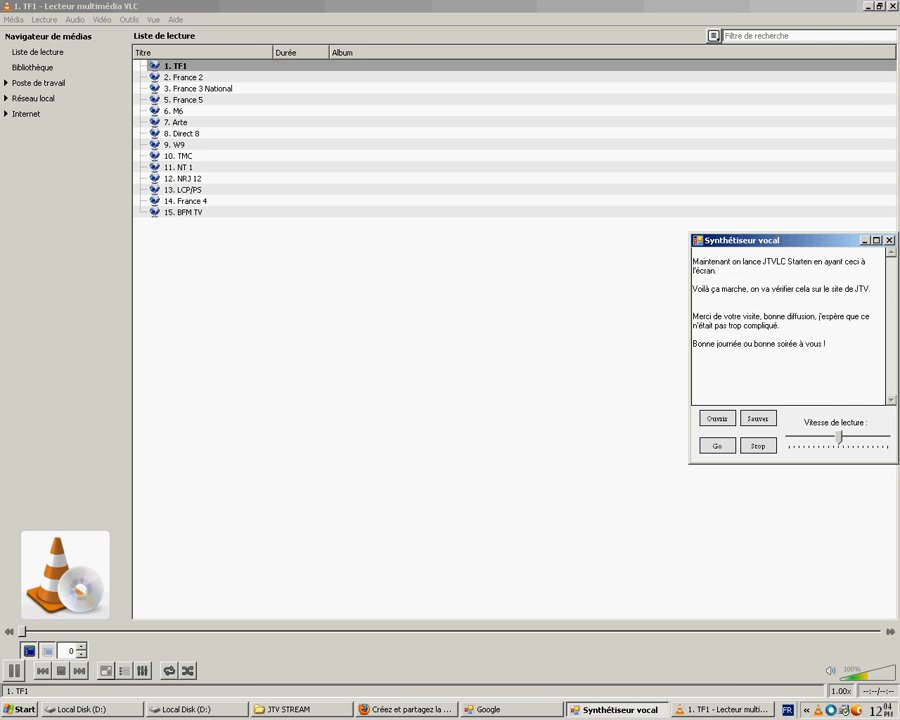
- Write "Voilà je retrouve ma playlist." in the speech synthesizer, read it aloud and clear the sentence
{"action": "type", "text": "Voilà je retro"}
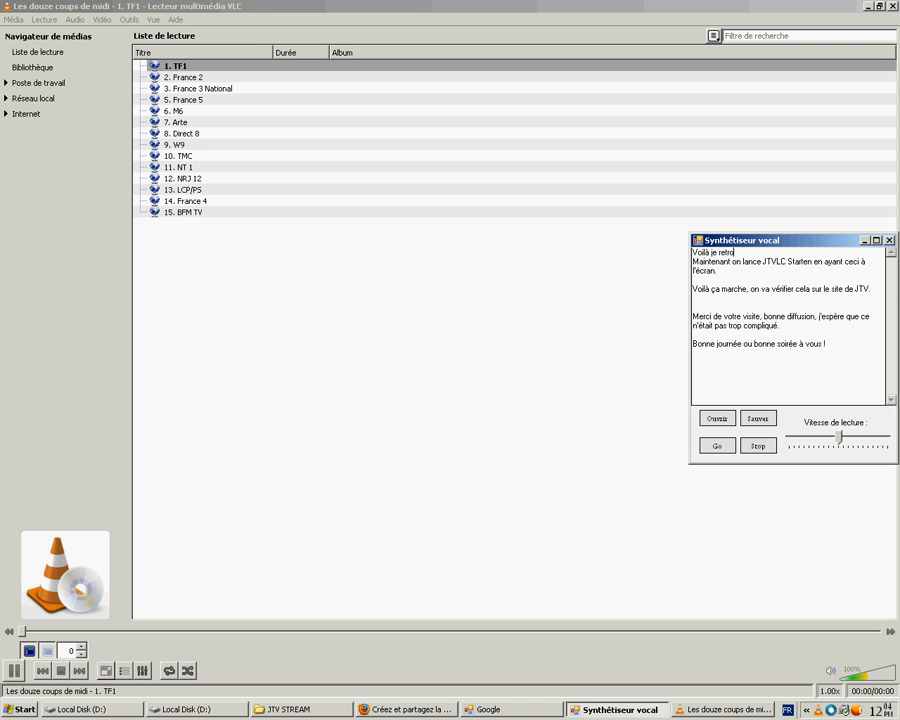
{"action": "type", "text": "uve ma playlist."}
{"action": "left_click", "coordinate": [717, 445]}
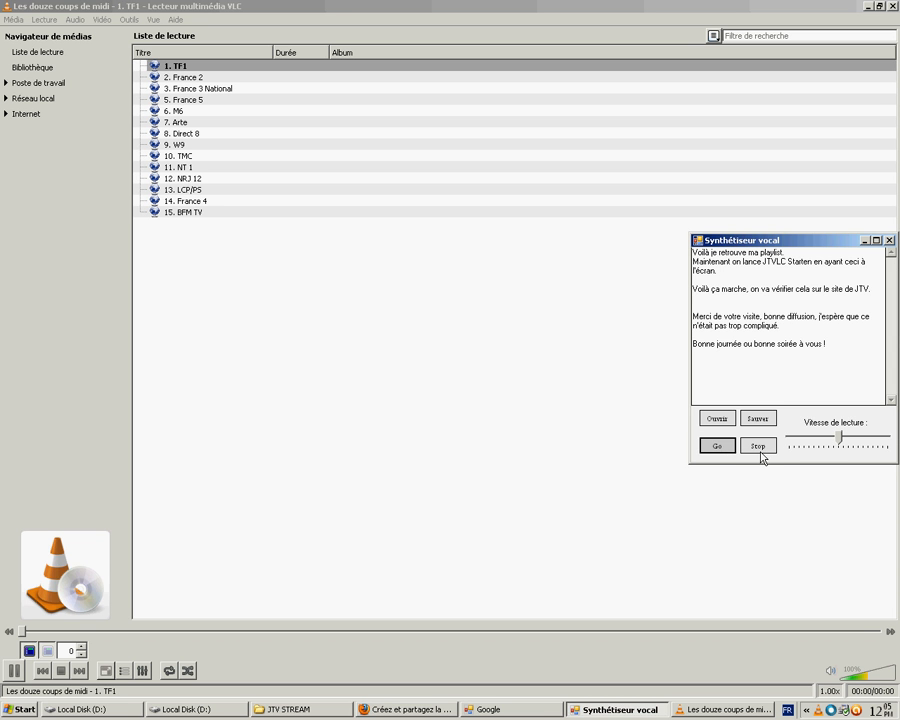
{"action": "left_click", "coordinate": [759, 448]}
{"action": "left_click", "coordinate": [717, 302]}
{"action": "key", "text": "ctrl+Home"}
{"action": "key", "text": "shift+End"}
{"action": "key", "text": "Delete"}
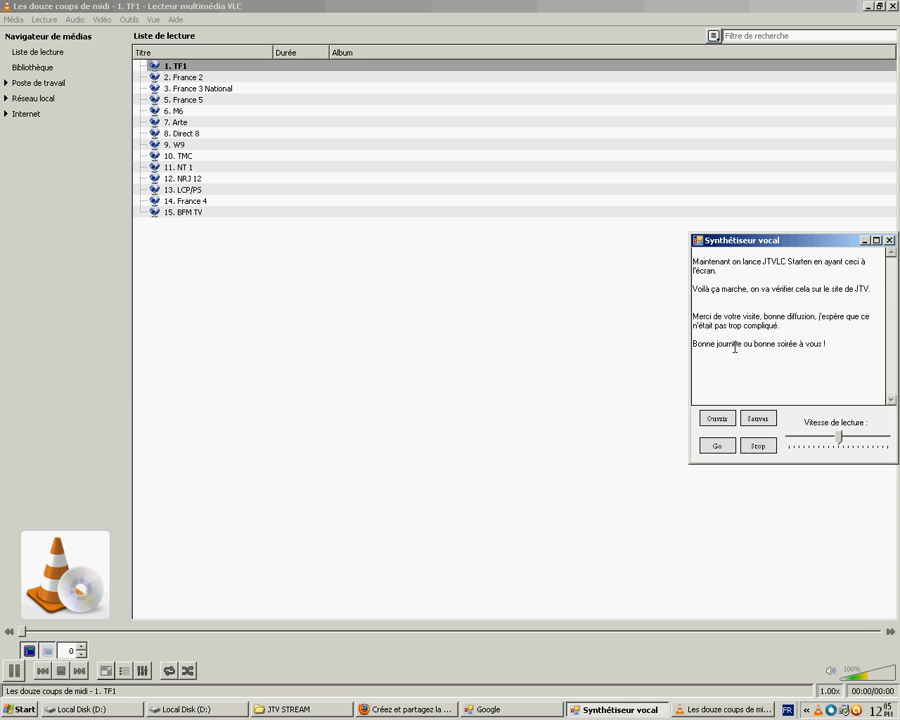
- Read the JTVLC Starten sentence aloud, run the JTVLC Starten - Kopie batch file and move its console window to mid-screen
{"action": "left_click", "coordinate": [735, 447]}
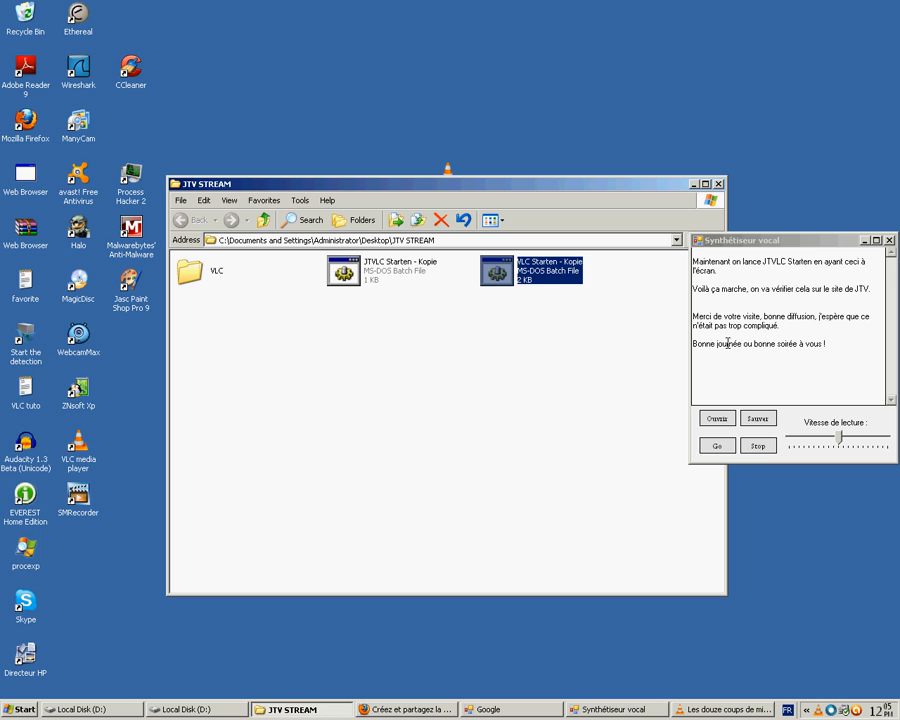
{"action": "left_click", "coordinate": [728, 452]}
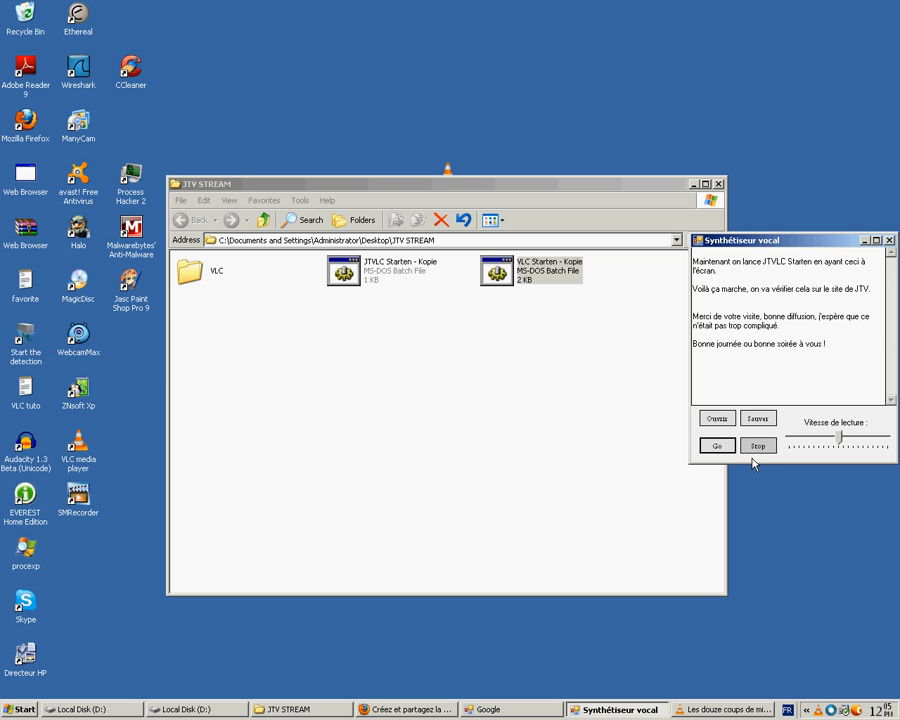
{"action": "left_click", "coordinate": [397, 284]}
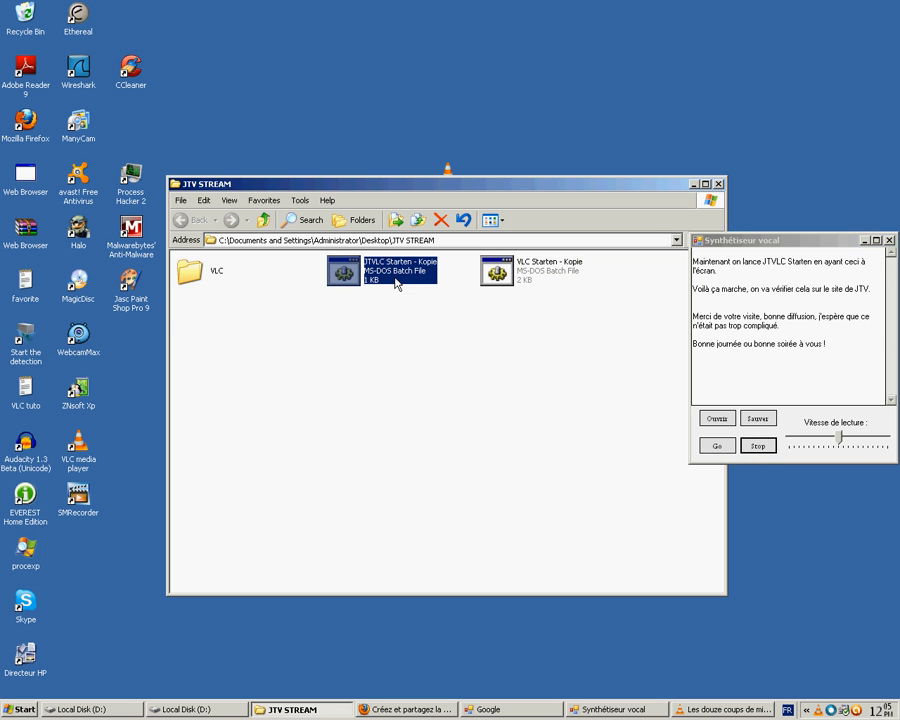
{"action": "right_click", "coordinate": [396, 270]}
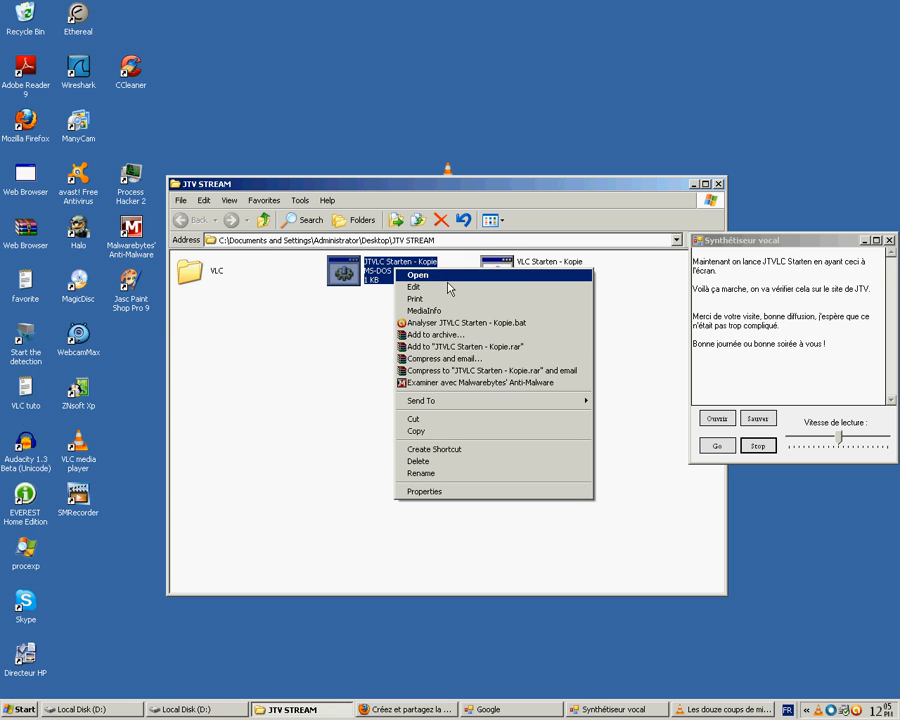
{"action": "left_click", "coordinate": [447, 279]}
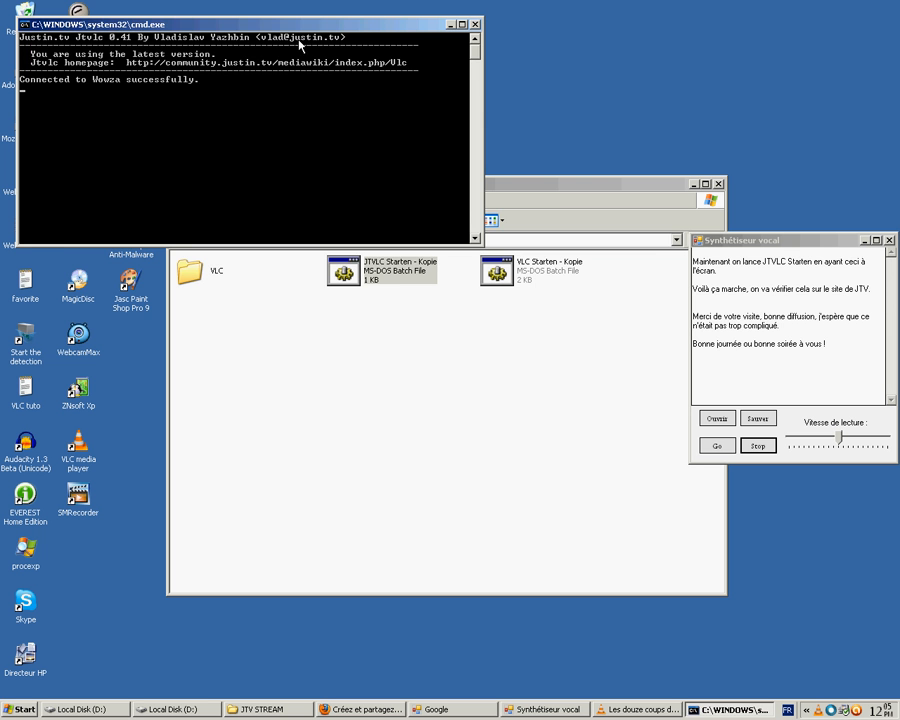
{"action": "left_click_drag", "start_coordinate": [293, 41], "coordinate": [499, 233]}
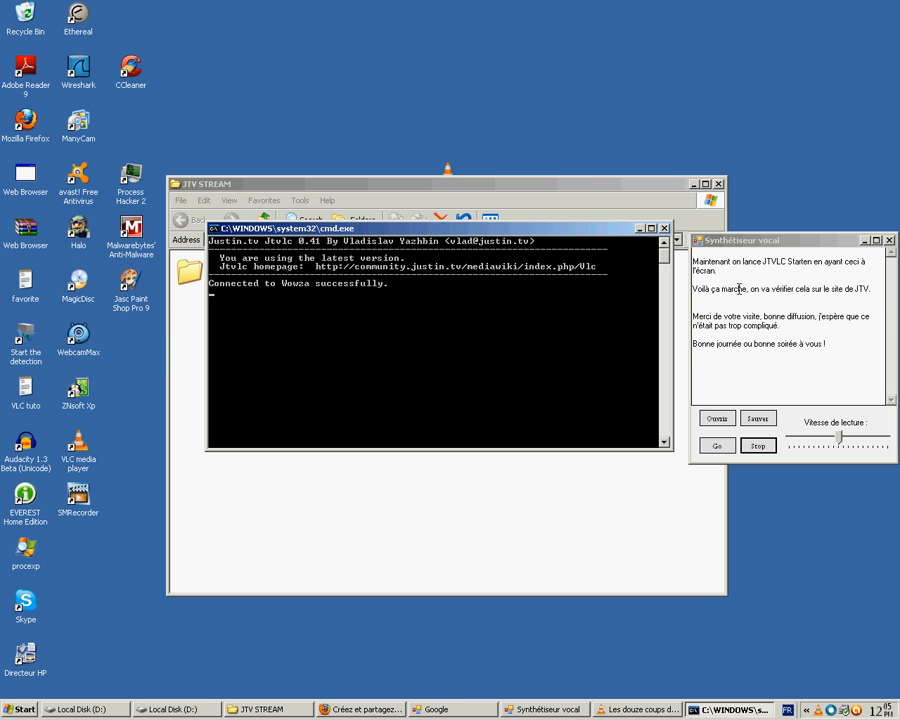
- Delete the JTVLC Starten sentence from the narration and read "Voilà ça marche, on va vérifier cela sur le site de JTV." aloud
{"action": "triple_click", "coordinate": [696, 258]}
{"action": "key", "text": "Delete"}
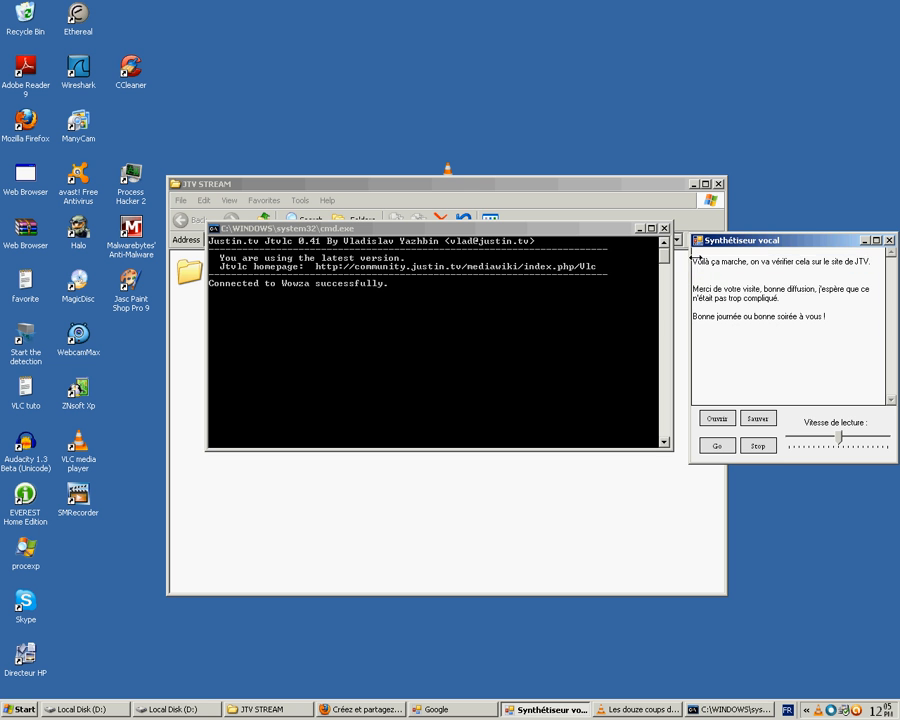
{"action": "left_click", "coordinate": [728, 449]}
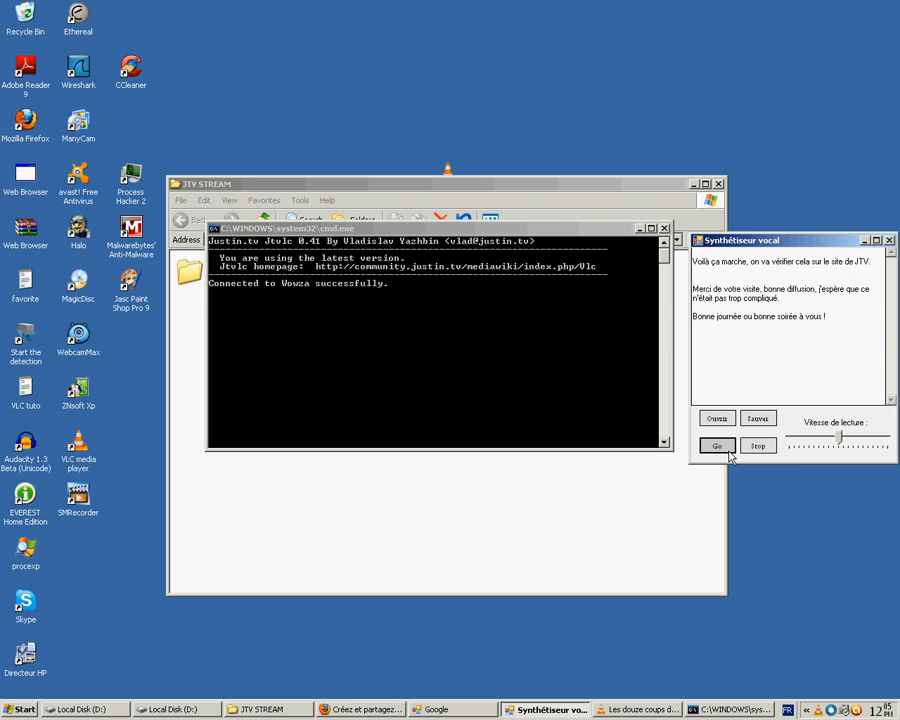
{"action": "left_click", "coordinate": [765, 450]}
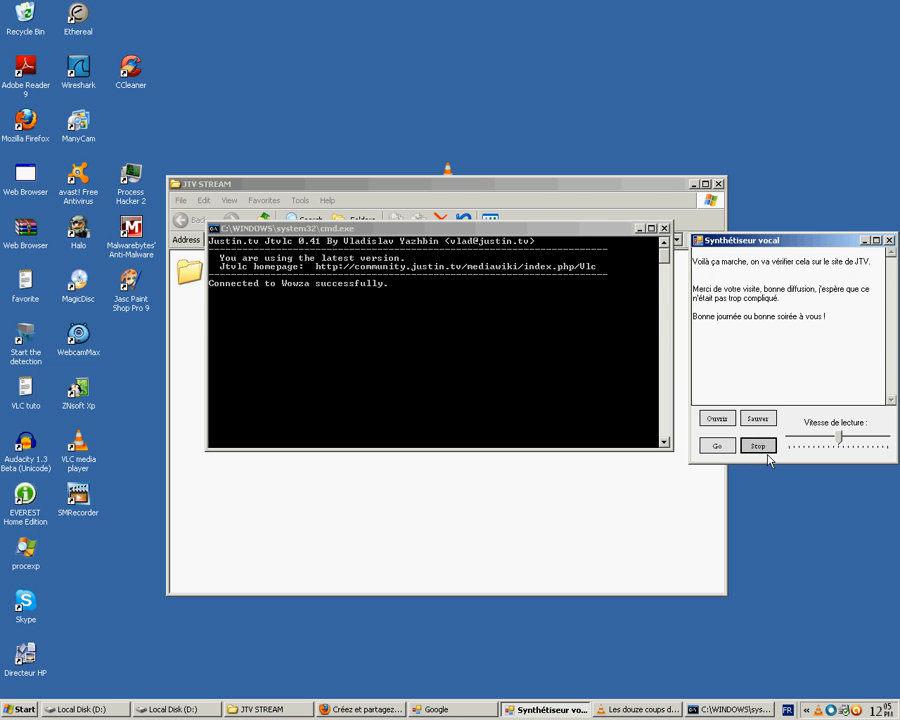
- Clear the desktop by closing the JTV STREAM folder and minimizing the console window
{"action": "left_click", "coordinate": [581, 380]}
{"action": "left_click", "coordinate": [706, 199]}
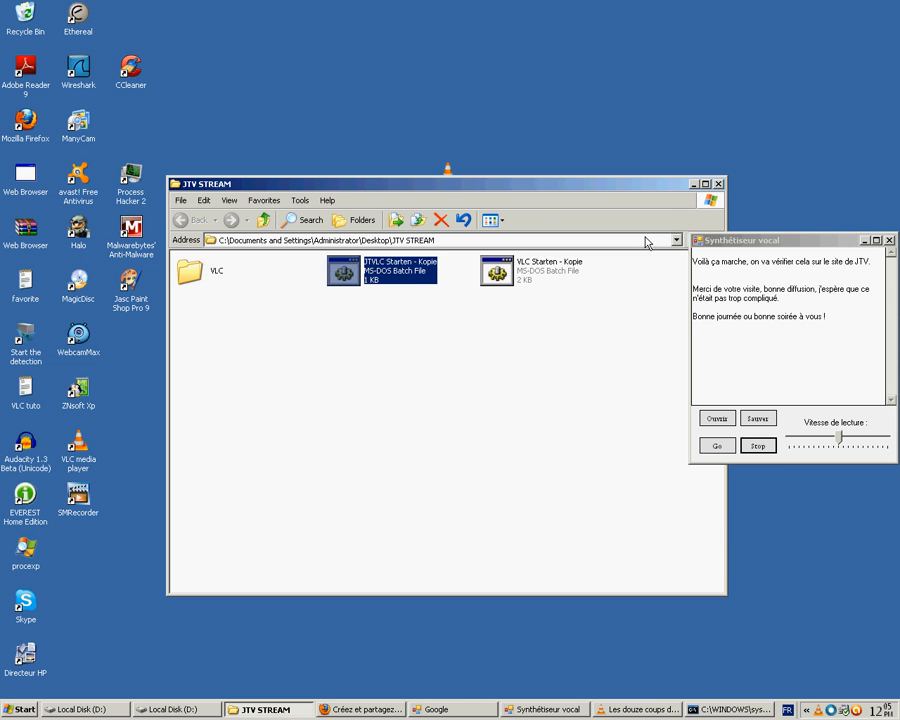
{"action": "key", "text": "super+d"}
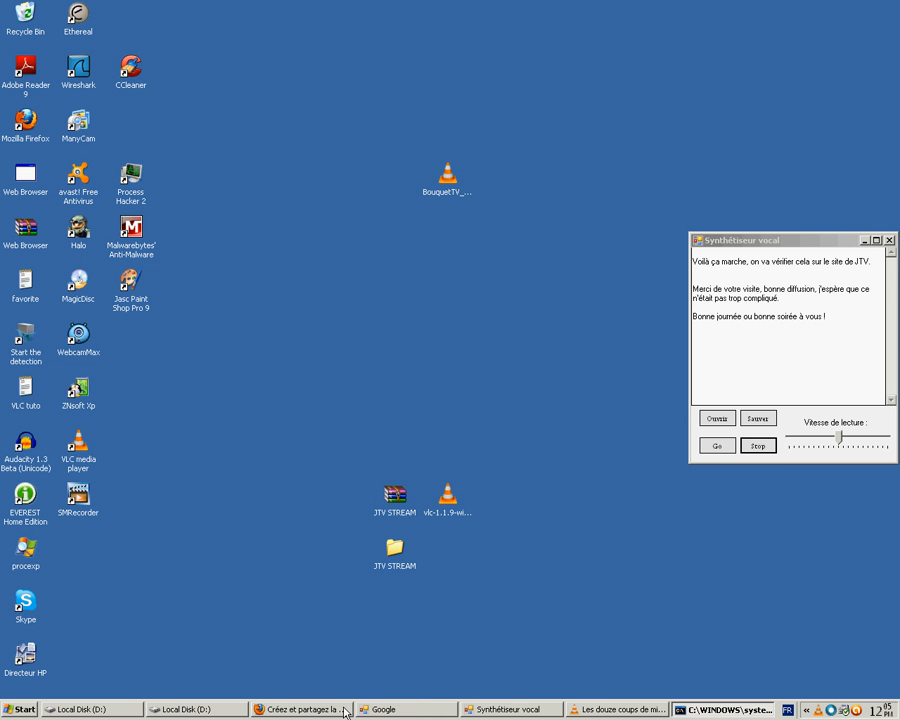
- Switch to Firefox, open Justin.tv's live channels directory and browse to its second page to find the jtvtestevlc channel
{"action": "left_click", "coordinate": [345, 709]}
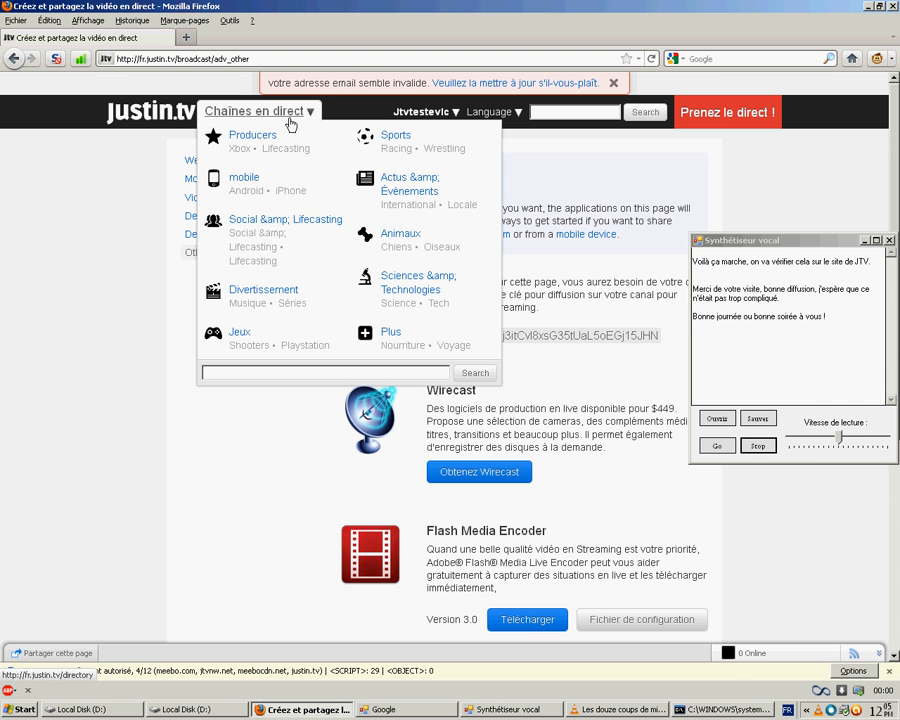
{"action": "left_click", "coordinate": [299, 125]}
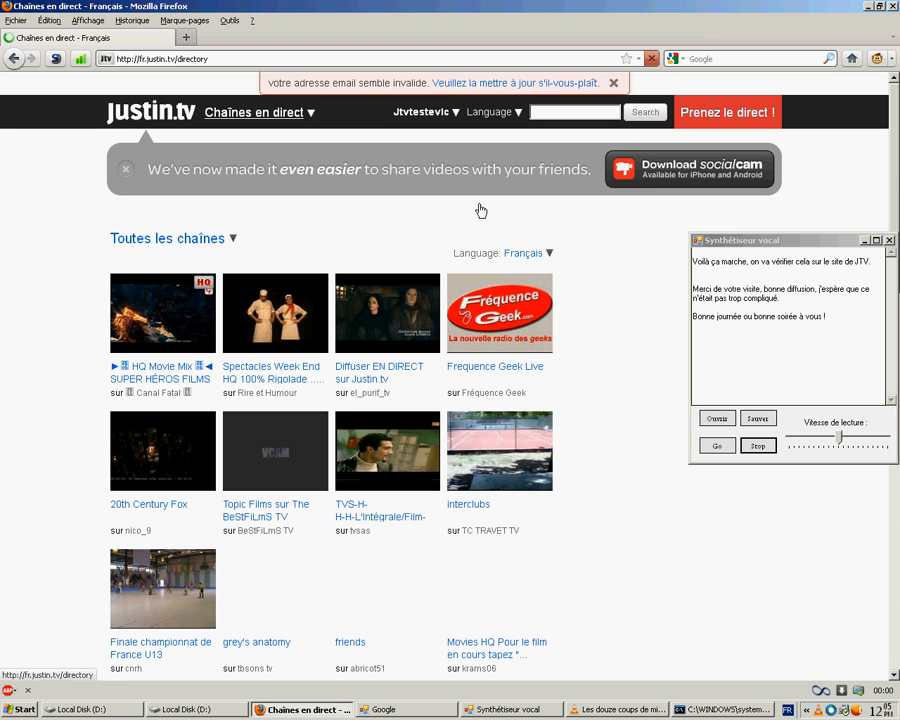
{"action": "scroll", "coordinate": [450, 370], "scroll_direction": "down", "scroll_amount": 10}
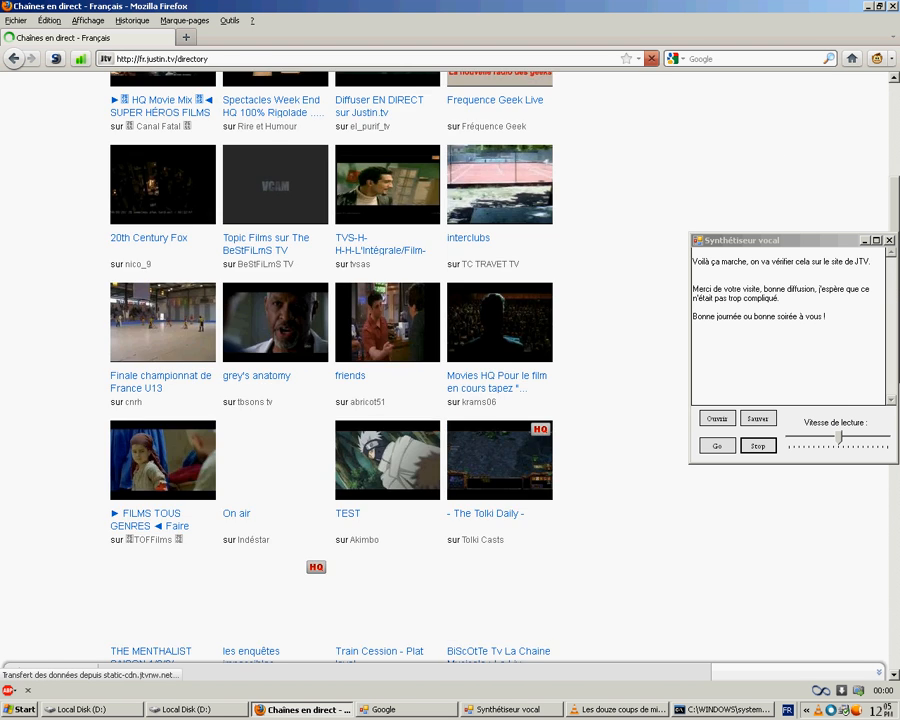
{"action": "scroll", "coordinate": [450, 370], "scroll_direction": "down", "scroll_amount": 8}
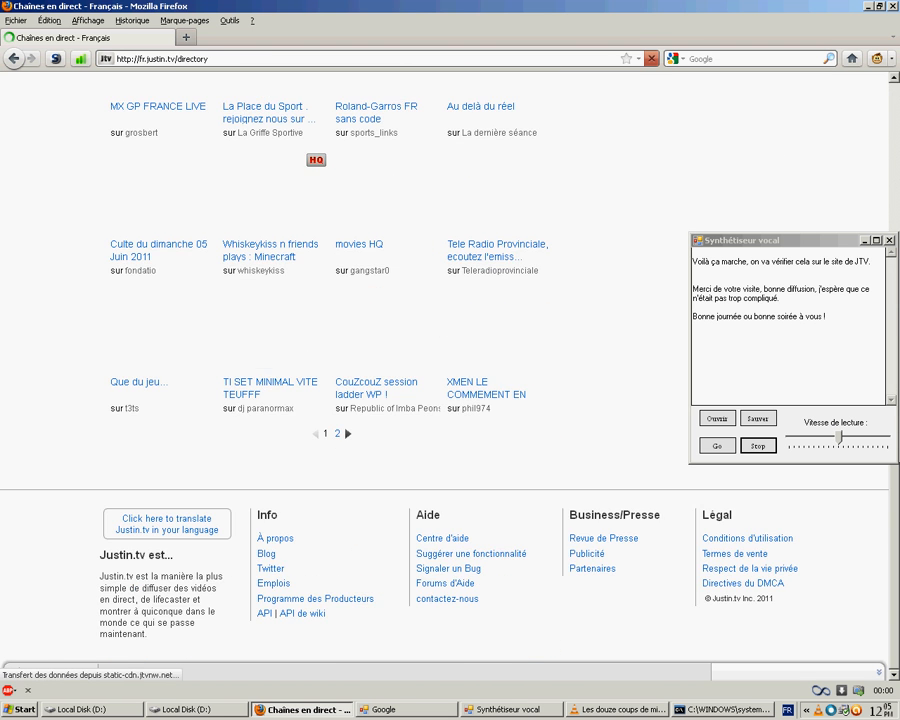
{"action": "left_click", "coordinate": [344, 437]}
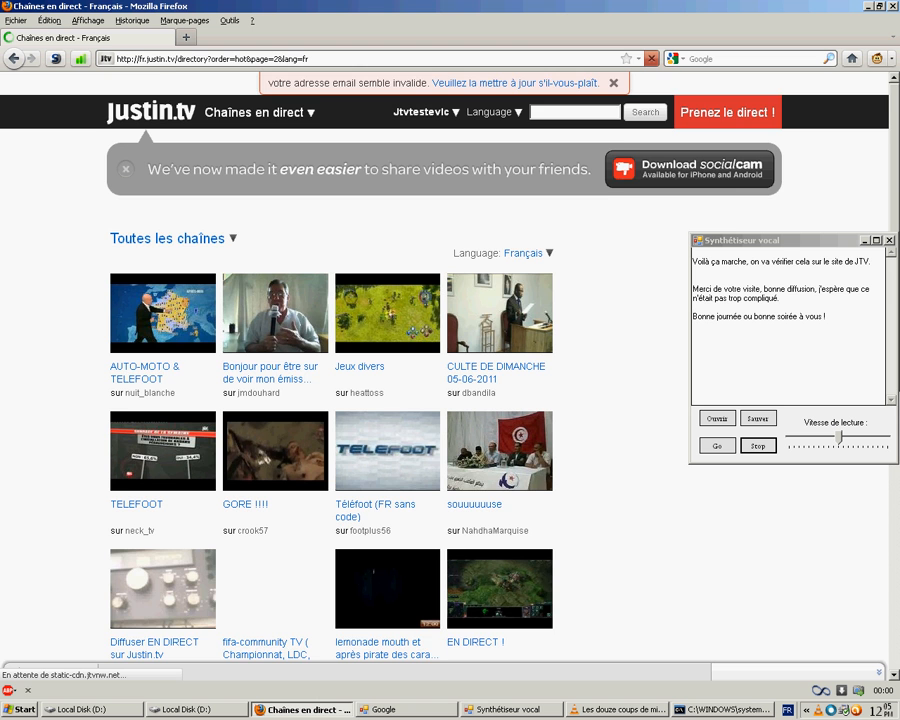
{"action": "scroll", "coordinate": [330, 380], "scroll_direction": "down", "scroll_amount": 3}
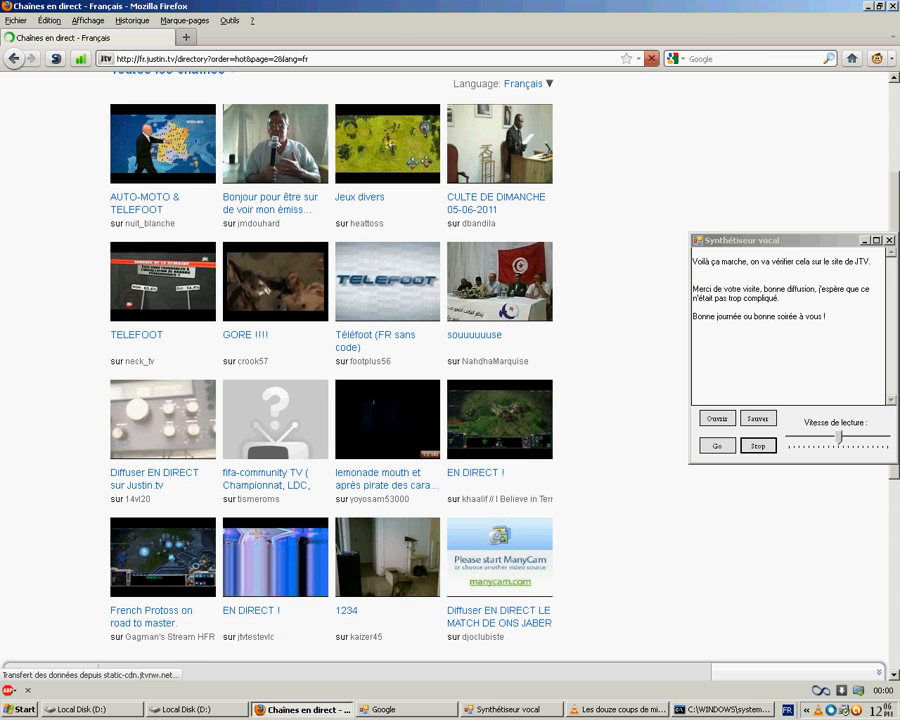
{"action": "scroll", "coordinate": [330, 380], "scroll_direction": "down", "scroll_amount": 5}
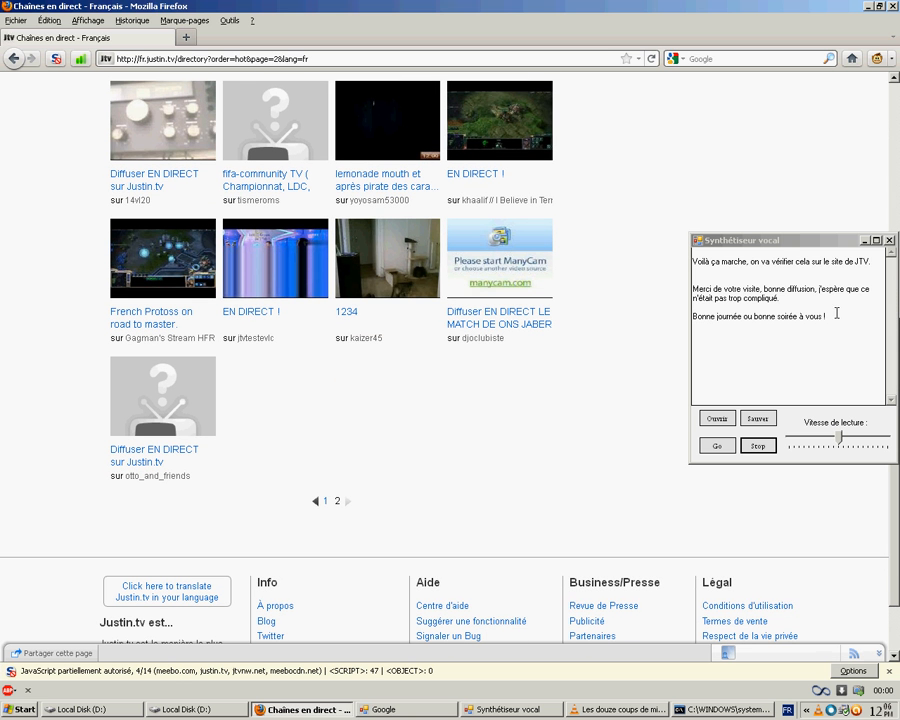
- Replace the first sentence in the speech synthesizer with "Et voilà ma chaine." and read it aloud
{"action": "left_click_drag", "start_coordinate": [851, 277], "coordinate": [693, 261]}
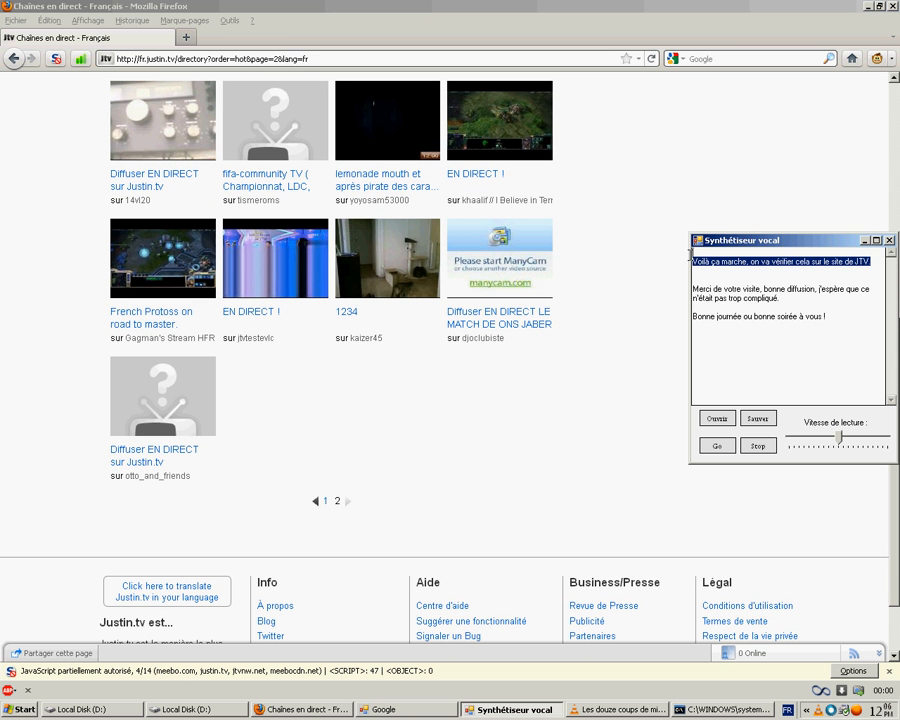
{"action": "key", "text": "Delete"}
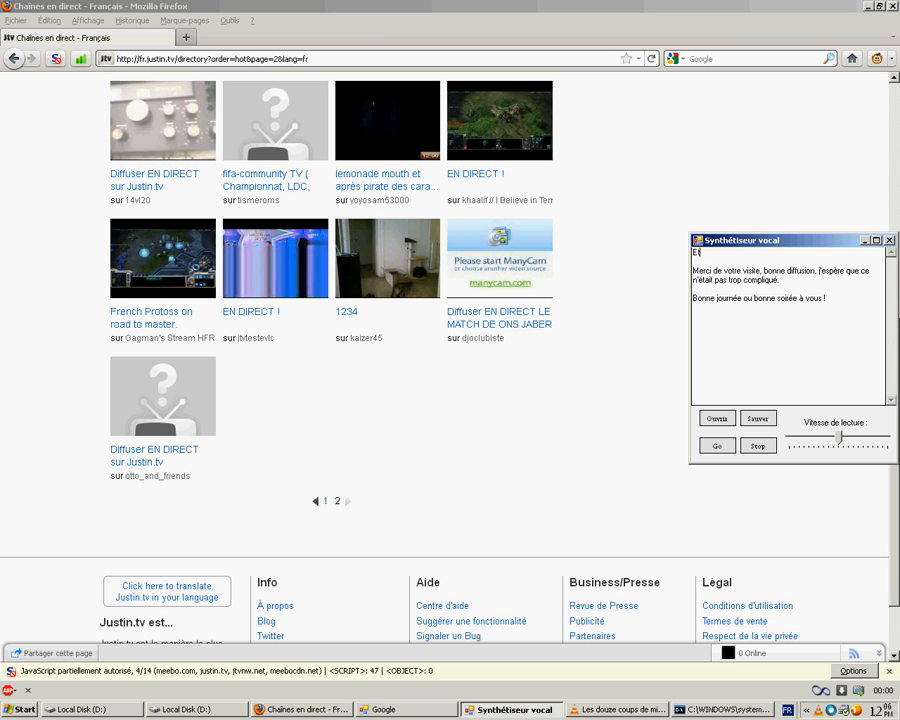
{"action": "type", "text": "Et voilà ma chaine."}
{"action": "left_click", "coordinate": [718, 446]}
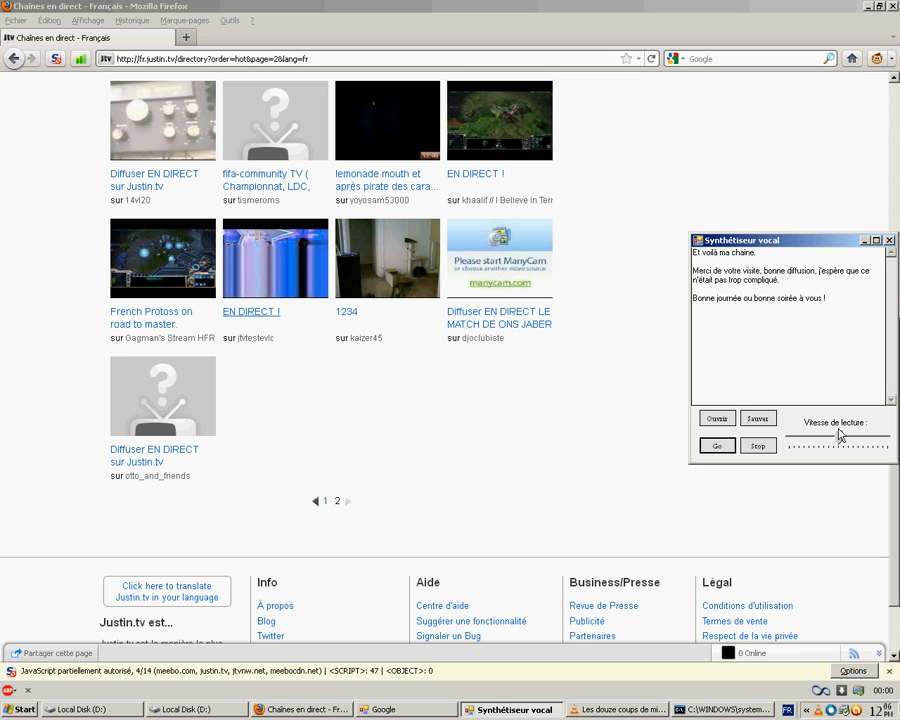
{"action": "left_click", "coordinate": [758, 446]}
- Open the "EN DIRECT !" broadcast of jtvtestevlc and highlight the channel name on its page
{"action": "left_click", "coordinate": [249, 321]}
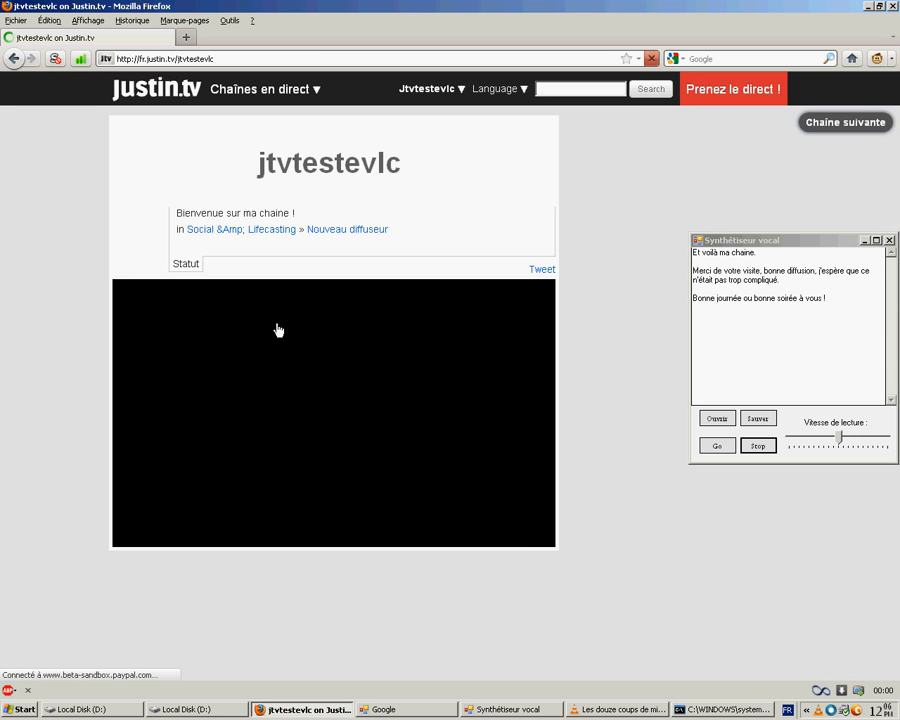
{"action": "left_click_drag", "start_coordinate": [401, 178], "coordinate": [256, 168]}
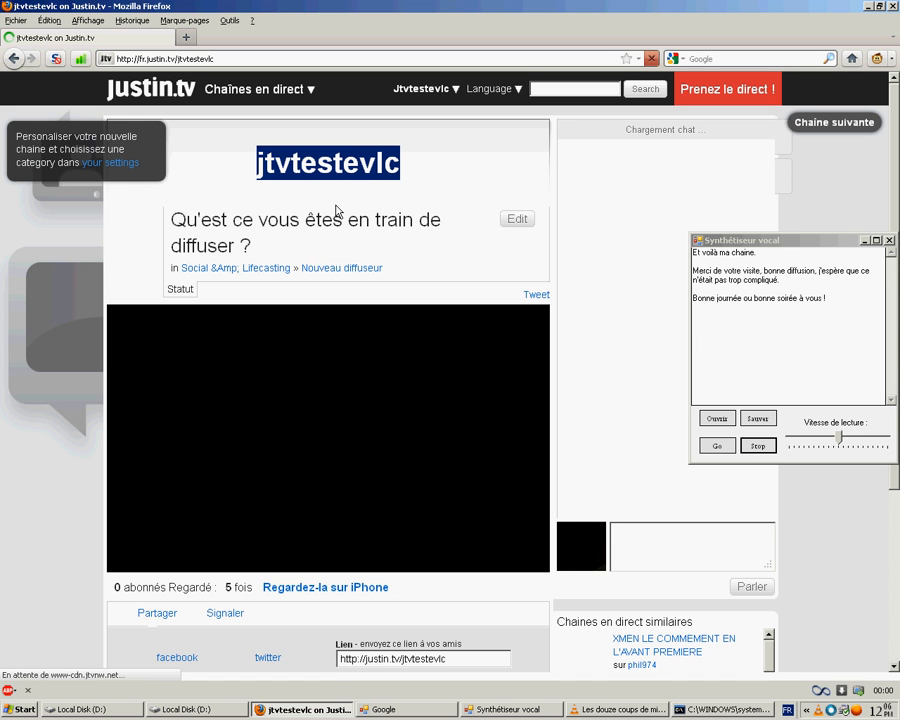
- Replace the channel sentence in the speech synthesizer with "Cela marche ! Même si je rame." and read it aloud
{"action": "left_click", "coordinate": [771, 263]}
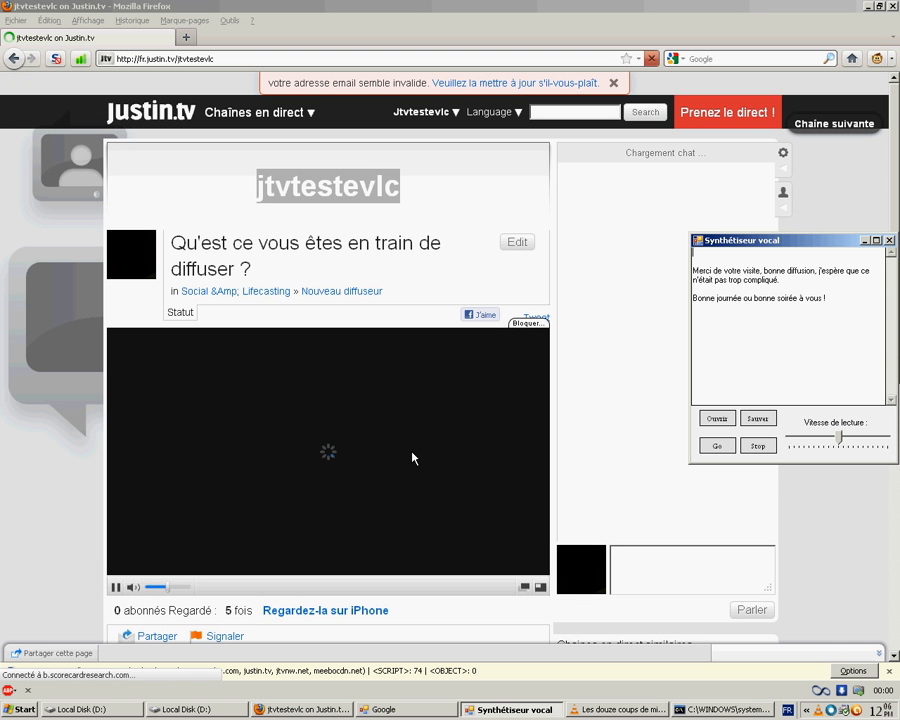
{"action": "type", "text": "Q"}
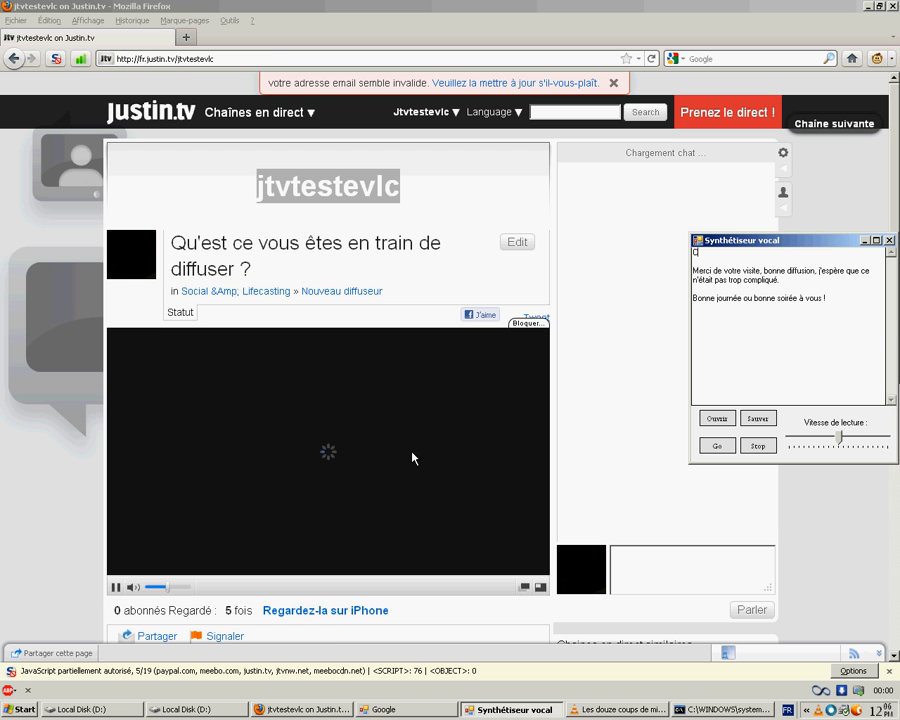
{"action": "type", "text": "e"}
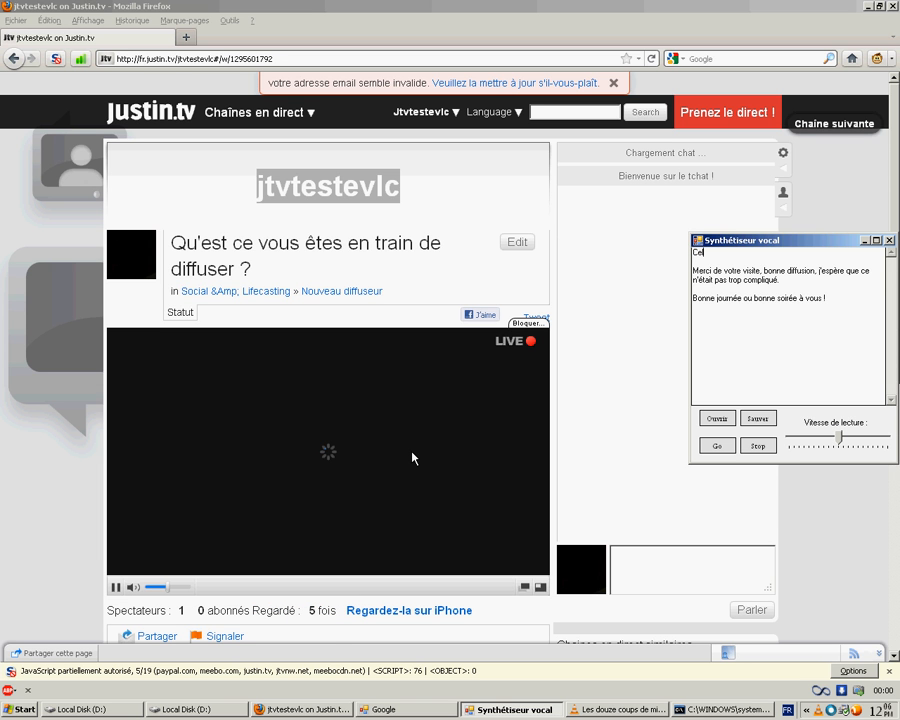
{"action": "type", "text": "la marche !"}
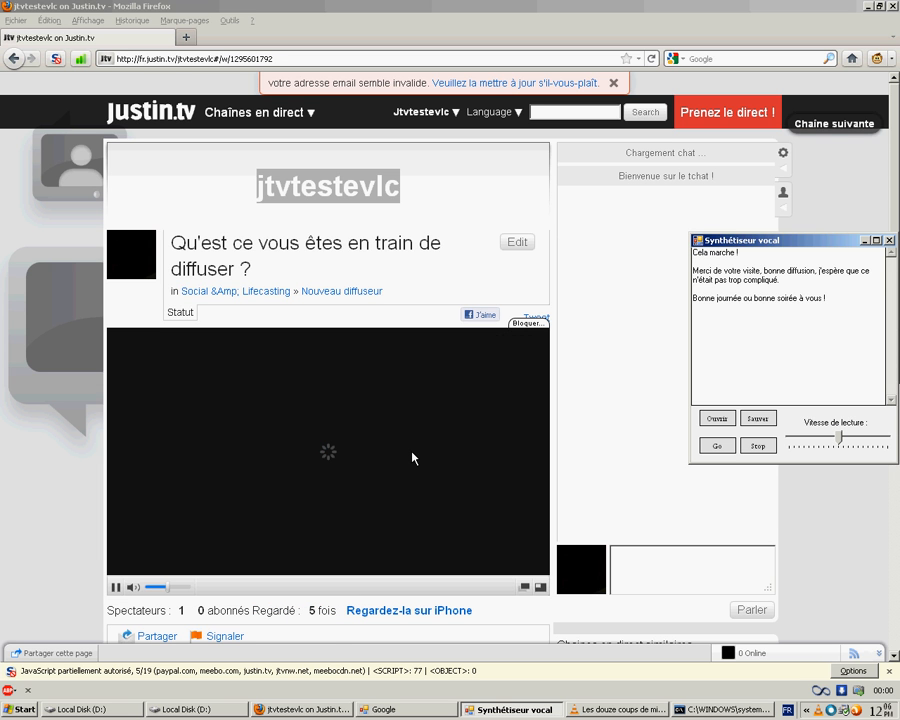
{"action": "left_click", "coordinate": [716, 447]}
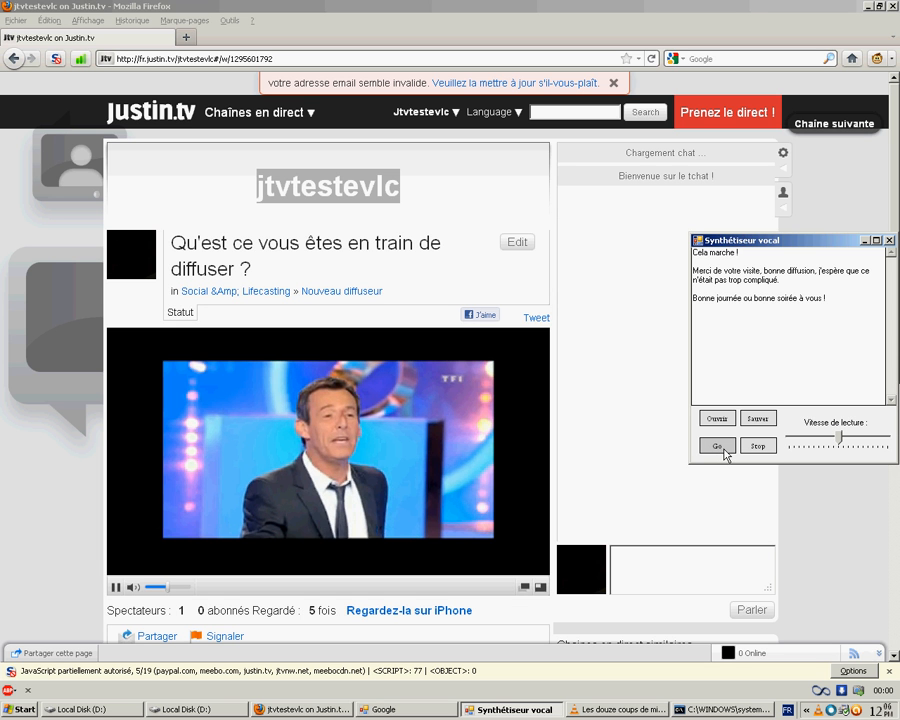
{"action": "type", "text": "Même si je rame"}
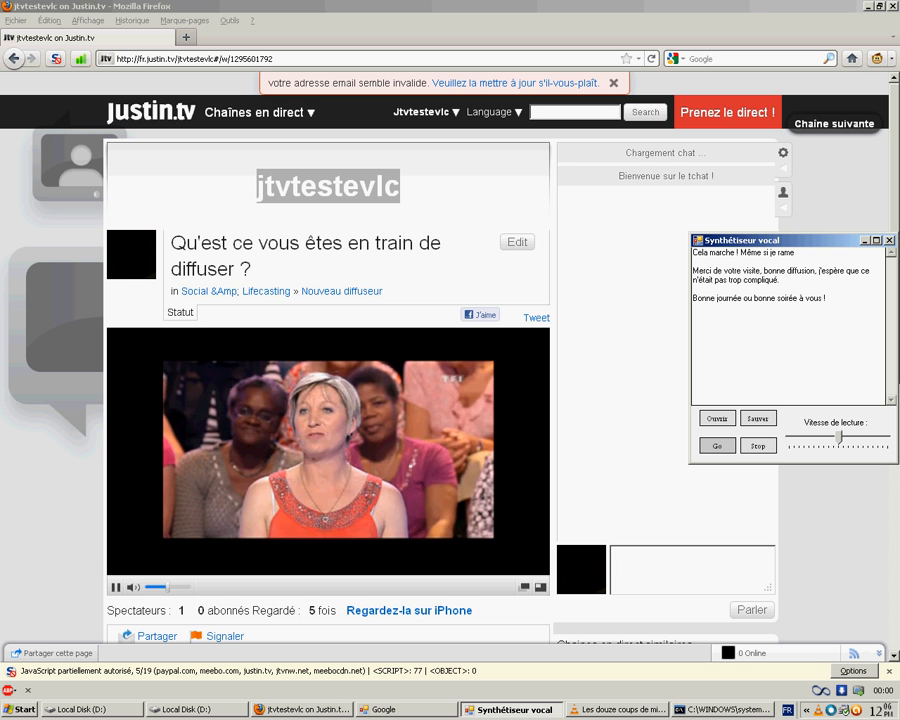
{"action": "type", "text": "."}
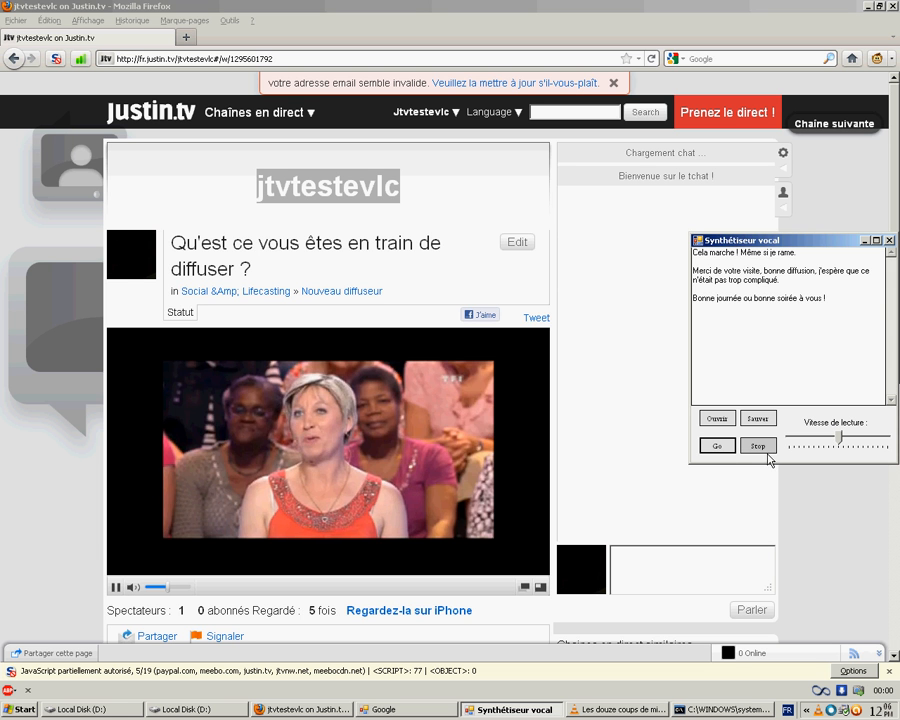
{"action": "left_click", "coordinate": [758, 446]}
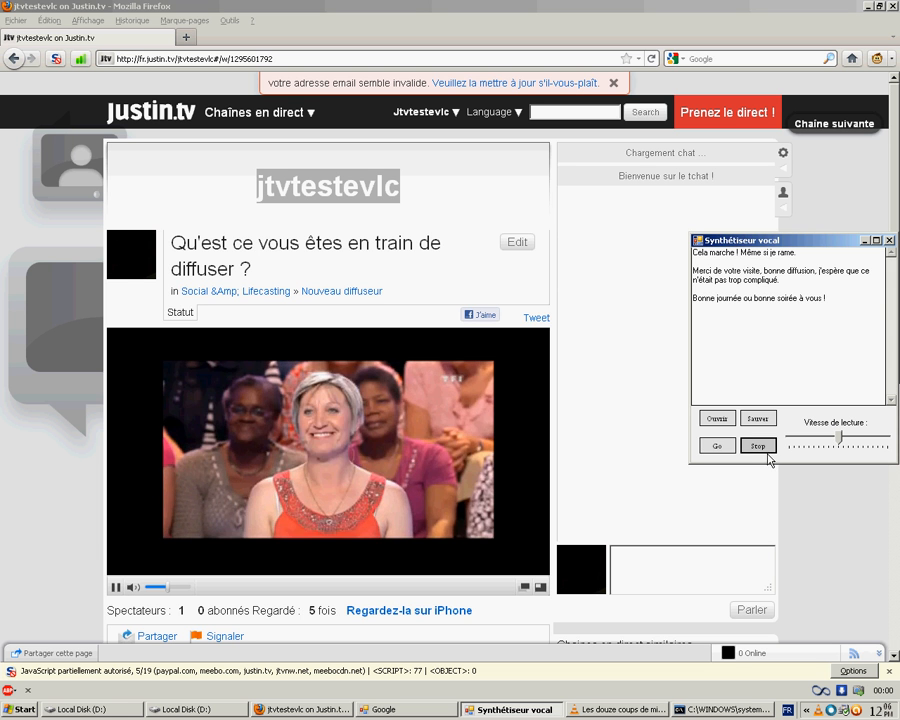
- Pause the live stream, delete the "Cela marche" line from the narration and read the closing thank-you and goodbye text aloud
{"action": "left_click", "coordinate": [117, 589]}
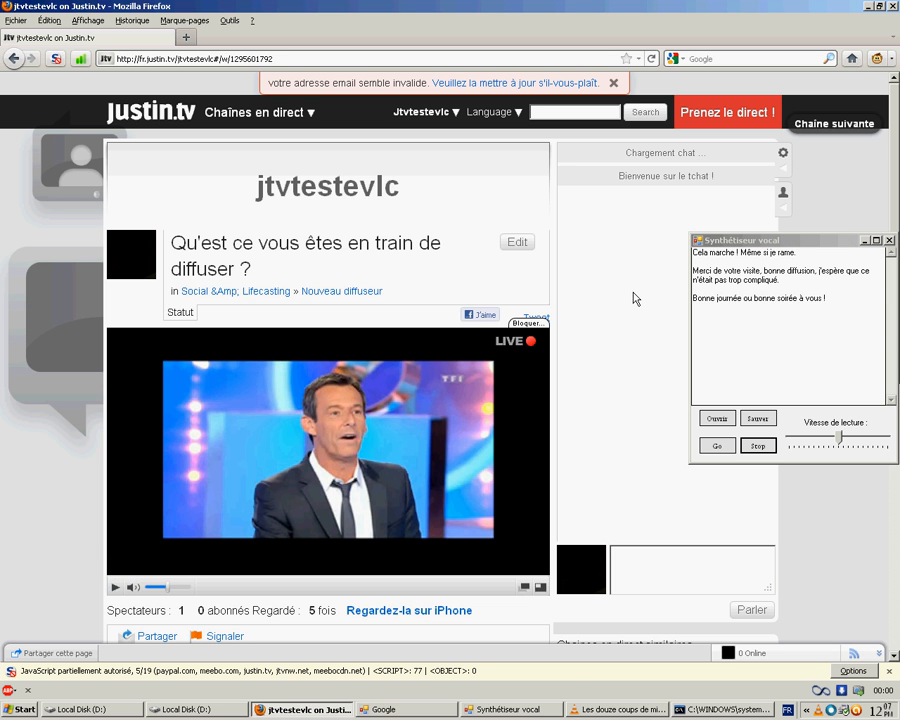
{"action": "left_click", "coordinate": [757, 267]}
{"action": "key", "text": "Delete"}
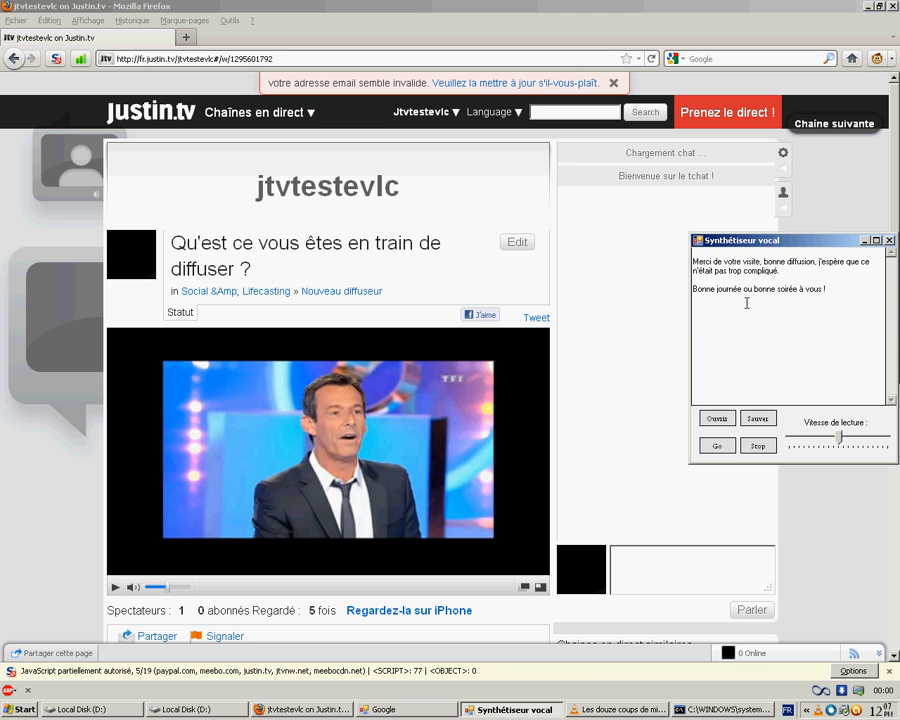
{"action": "left_click", "coordinate": [726, 448]}
{"action": "left_click", "coordinate": [762, 451]}
- Resume playback of the live stream on the channel page and close the separate Google browser window
{"action": "left_click", "coordinate": [428, 538]}
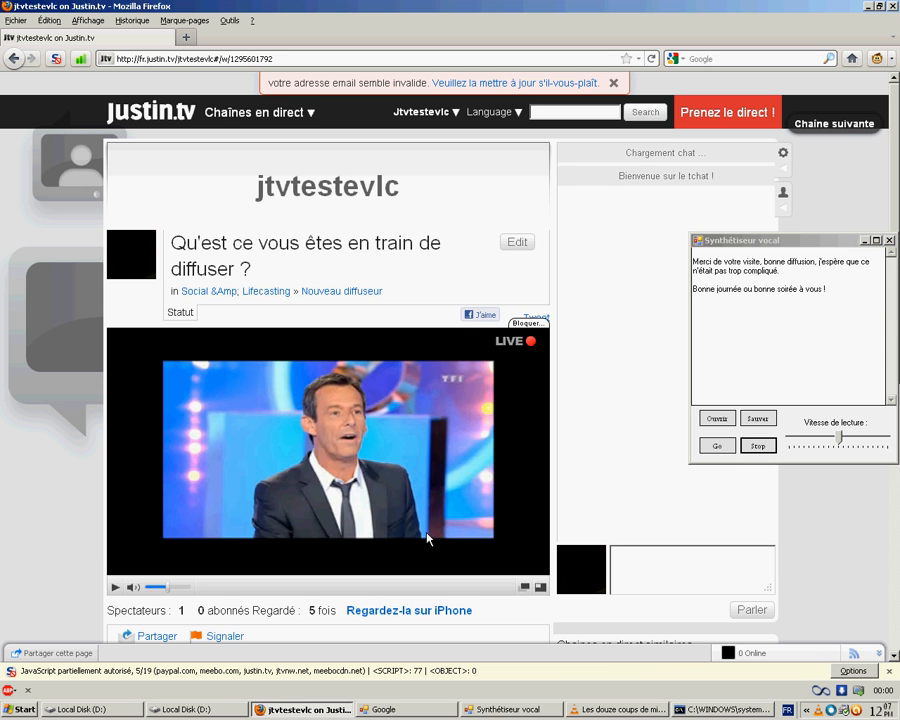
{"action": "left_click", "coordinate": [127, 593]}
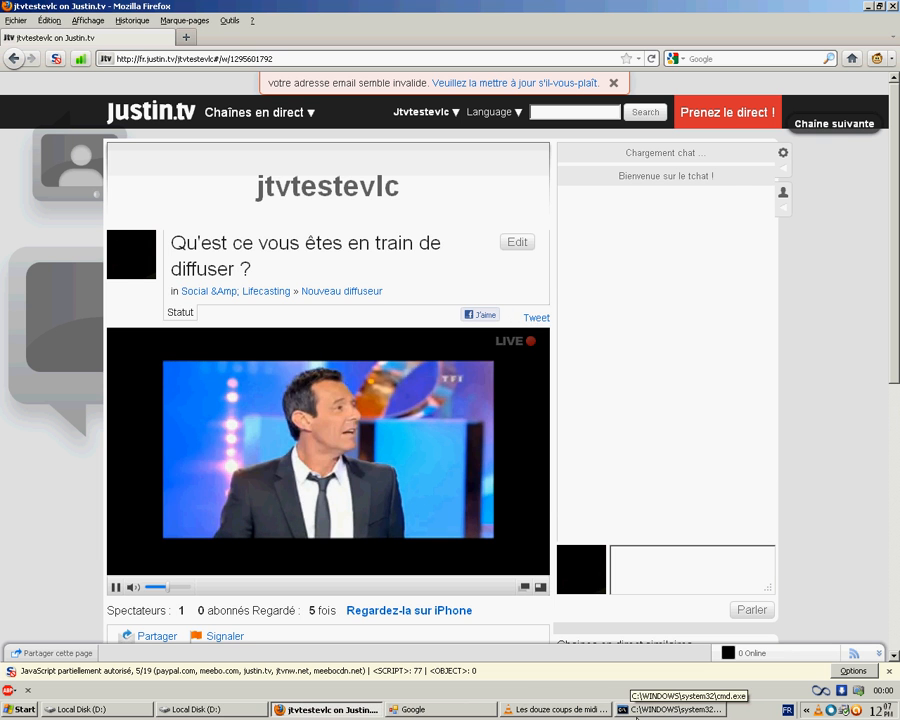
{"action": "left_click", "coordinate": [415, 709]}
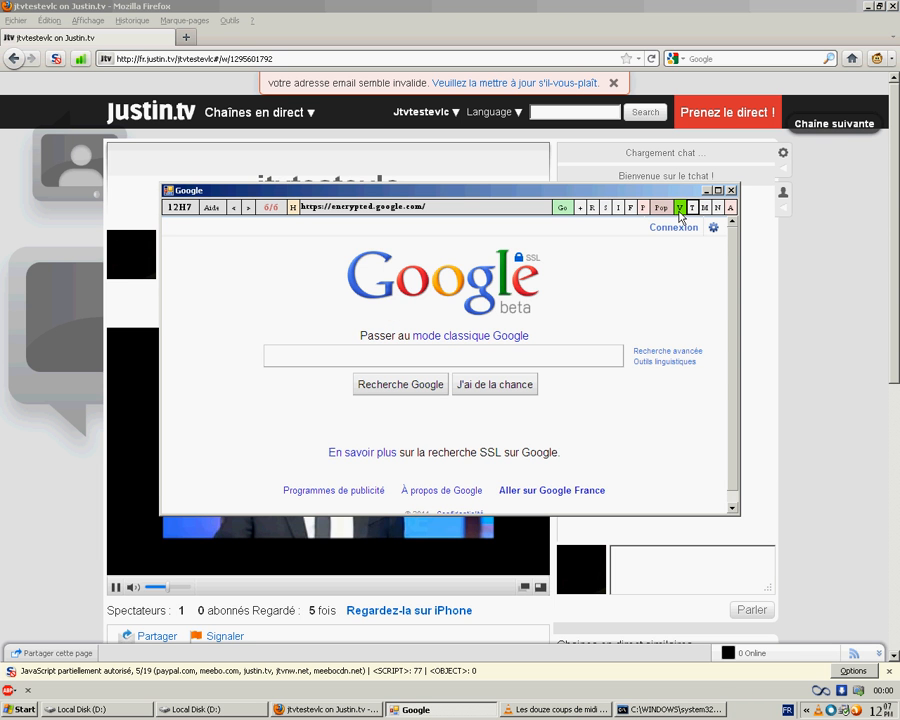
{"action": "left_click", "coordinate": [731, 190]}
{"action": "left_click", "coordinate": [428, 392]}
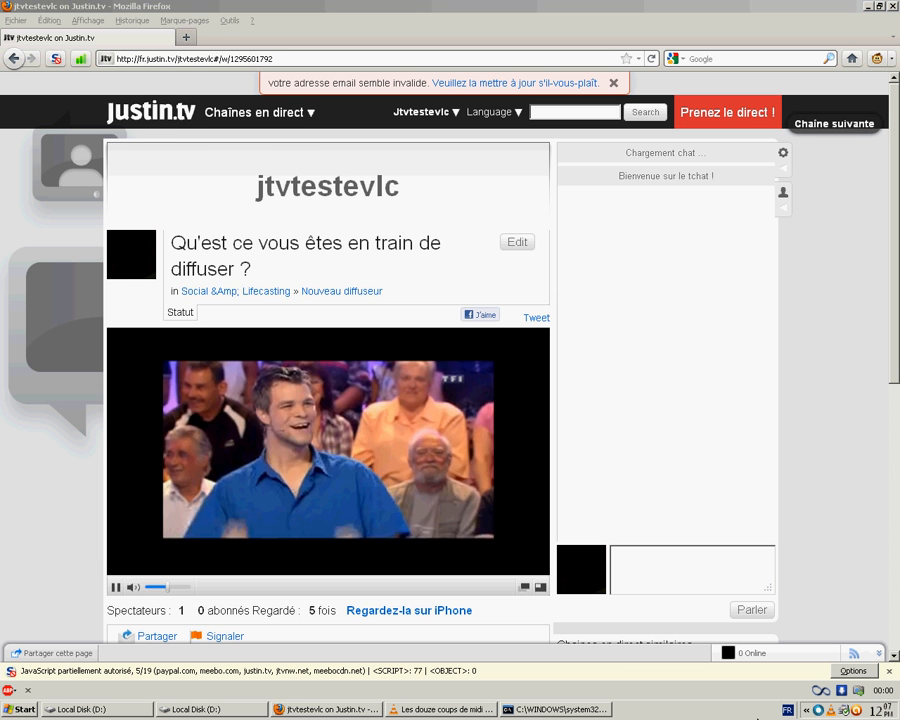
- Switch to VLC, play "2. France 2" from the playlist and return to Firefox to check the Justin.tv stream
{"action": "left_click", "coordinate": [440, 709]}
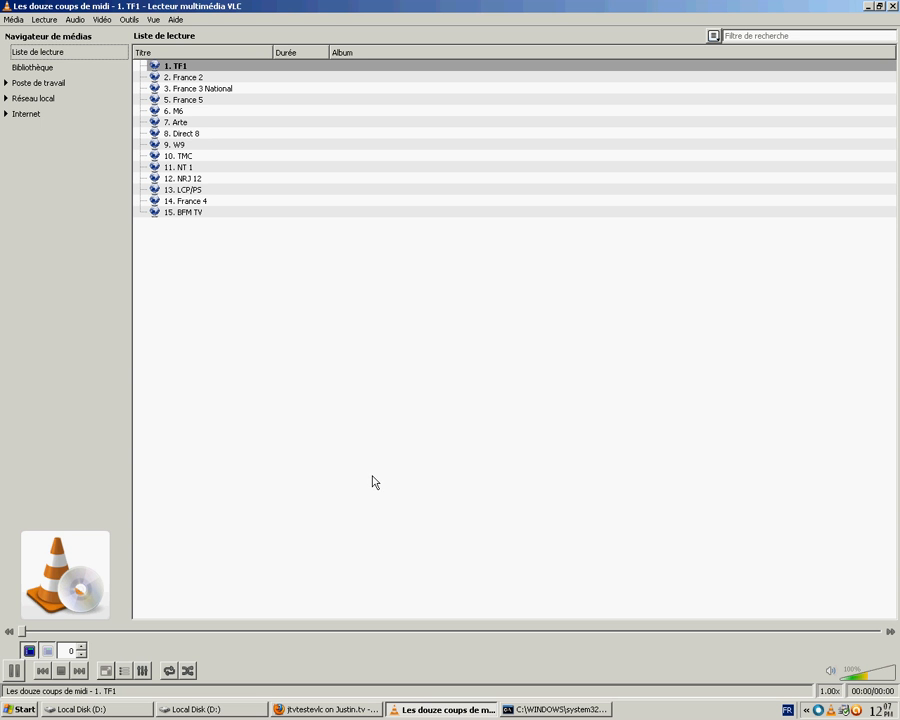
{"action": "double_click", "coordinate": [221, 79]}
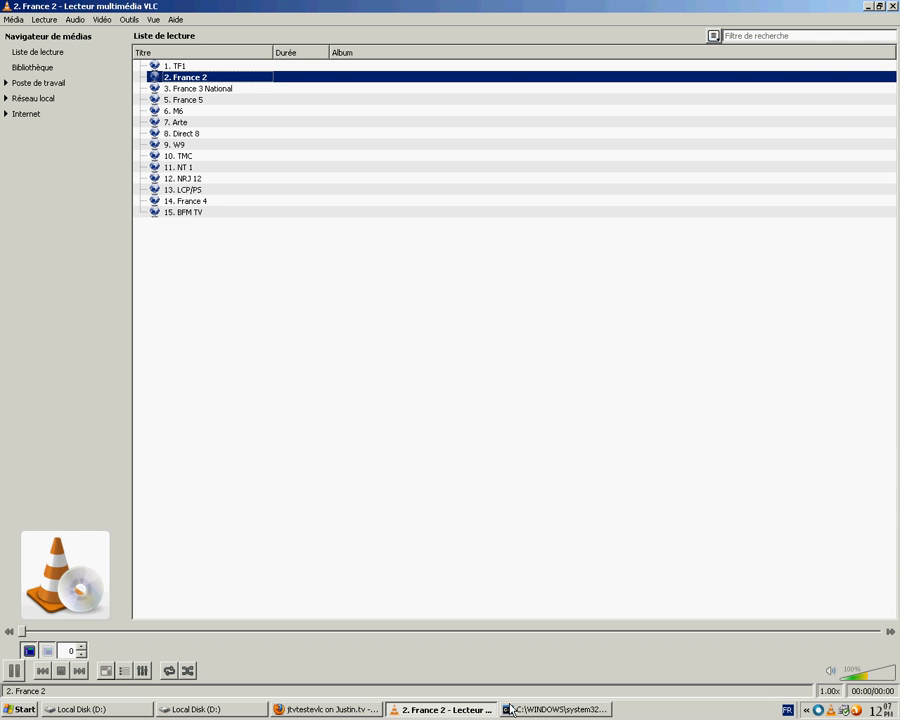
{"action": "left_click", "coordinate": [340, 712]}
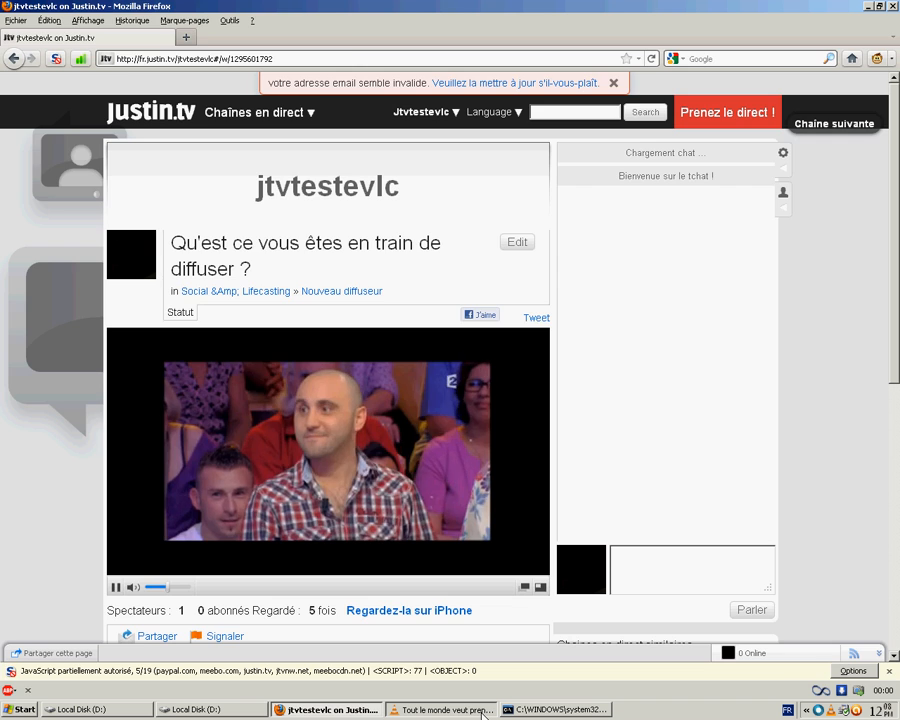
- Play "15. BFM TV" from the VLC playlist and return to the Justin.tv channel page in Firefox to check the broadcast
{"action": "left_click", "coordinate": [483, 713]}
{"action": "double_click", "coordinate": [224, 212]}
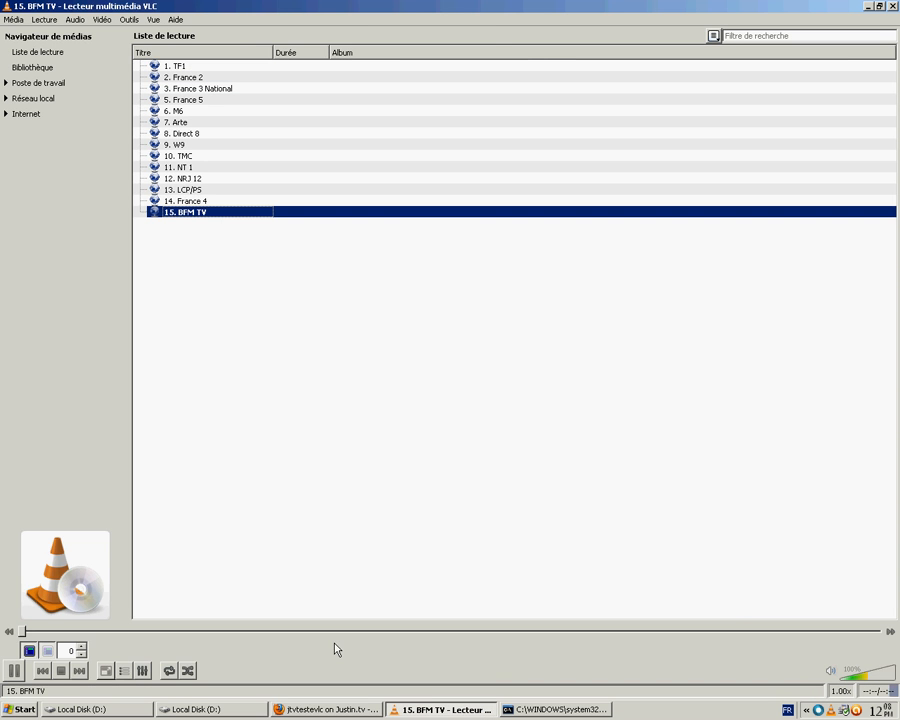
{"action": "left_click", "coordinate": [330, 709]}
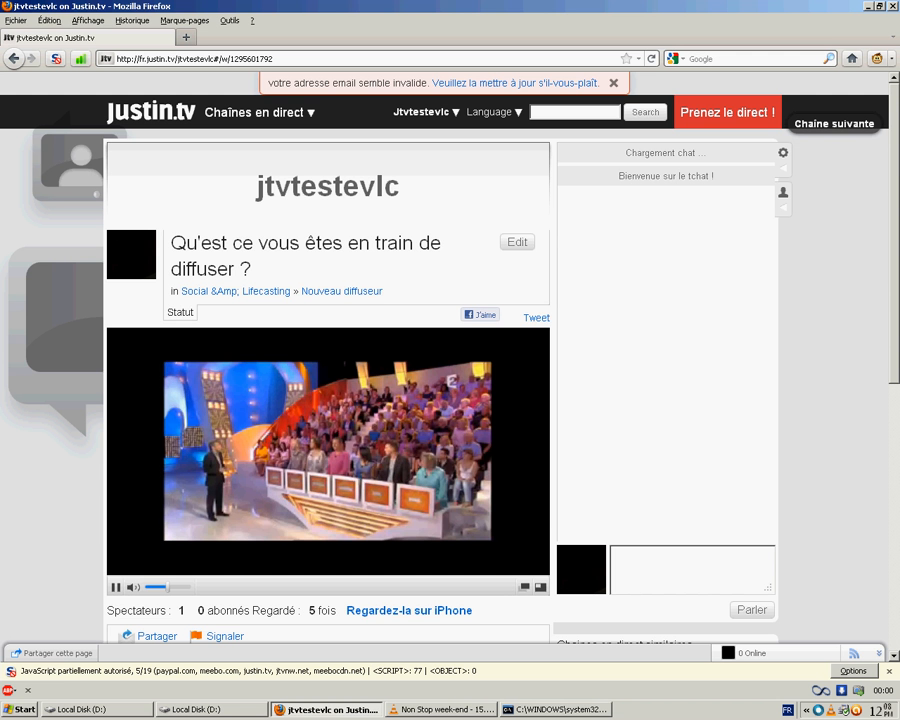